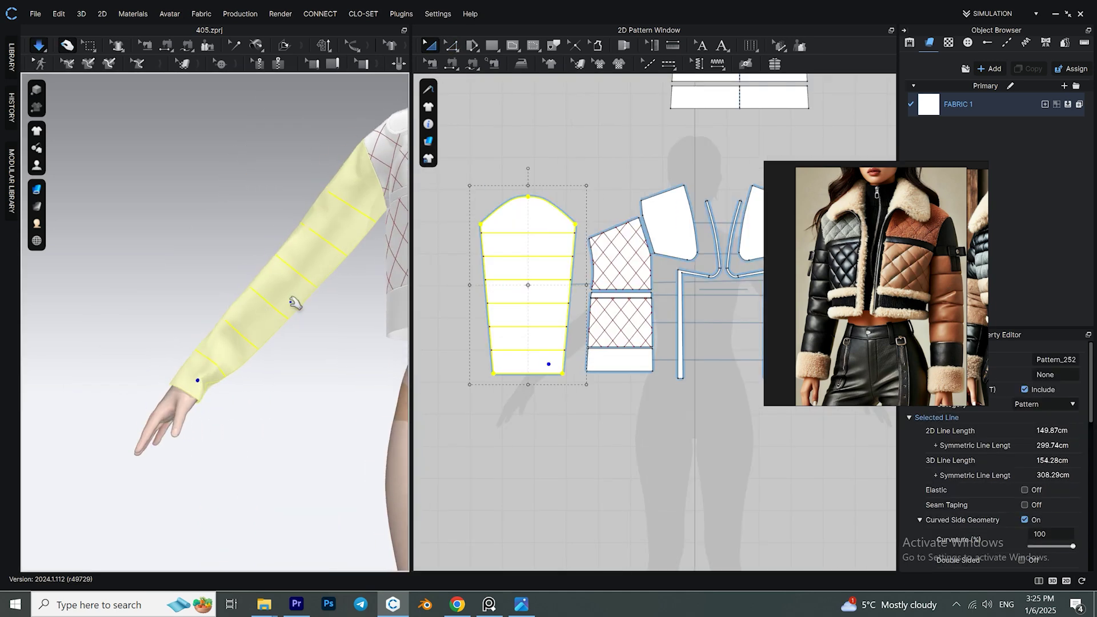
# Cut and sew the sleeve along its lowest internal line to separate the cuff.
pyautogui.rightClick(551, 361)
pyautogui.click(622, 162)
pyautogui.moveTo(247, 346); pyautogui.dragTo(230, 301, button='right')
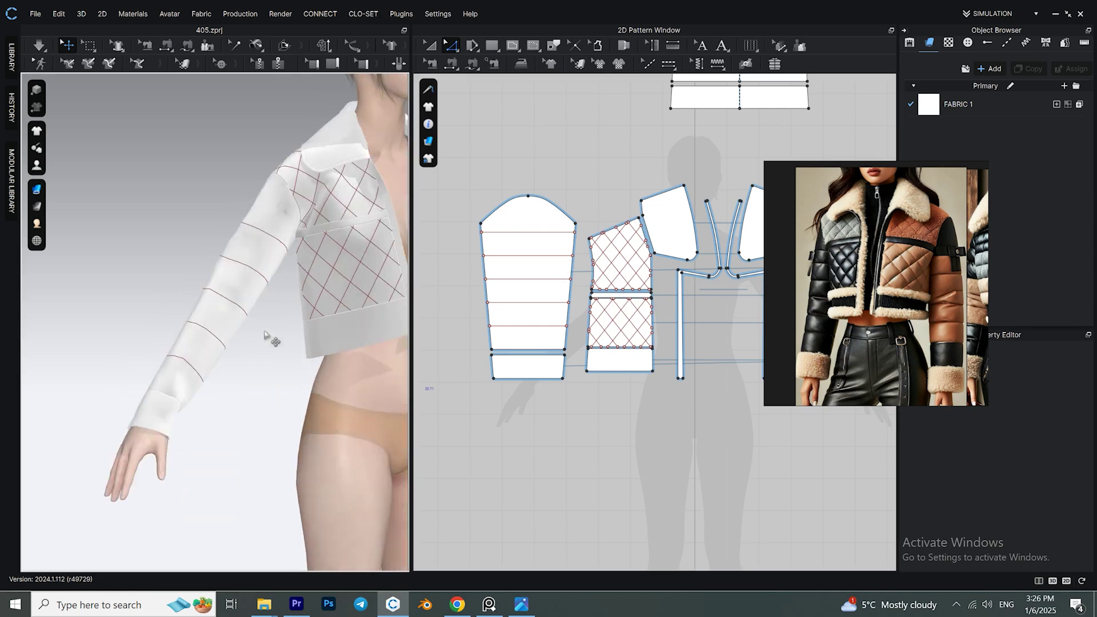
# Offset the front waistband's upper and lower edges as one internal line each at a distance of 1.5 cm.
pyautogui.scroll(-5, 231, 301)
pyautogui.scroll(2, 231, 301)
pyautogui.moveTo(678, 354); pyautogui.dragTo(528, 330, button='right')
pyautogui.scroll(4, 457, 346)
pyautogui.click(486, 357)
pyautogui.scroll(5, 269, 313)
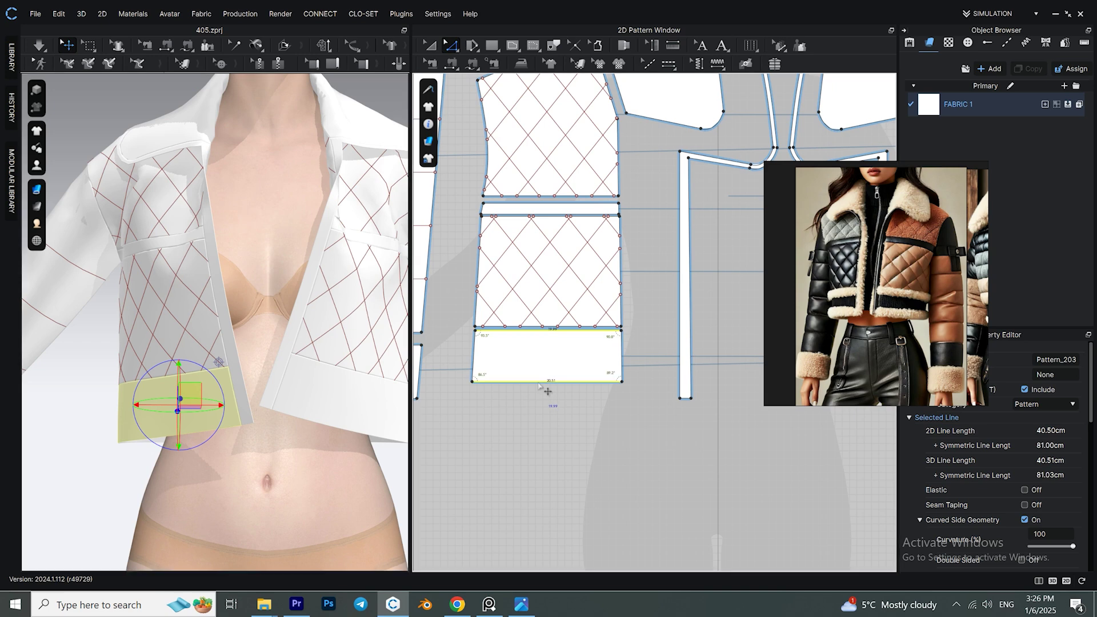
pyautogui.rightClick(538, 383)
pyautogui.click(620, 211)
pyautogui.click(615, 214)
pyautogui.moveTo(456, 179); pyautogui.dragTo(257, 156)
pyautogui.write('1')
pyautogui.click(370, 201)
pyautogui.scroll(-1, 370, 201)
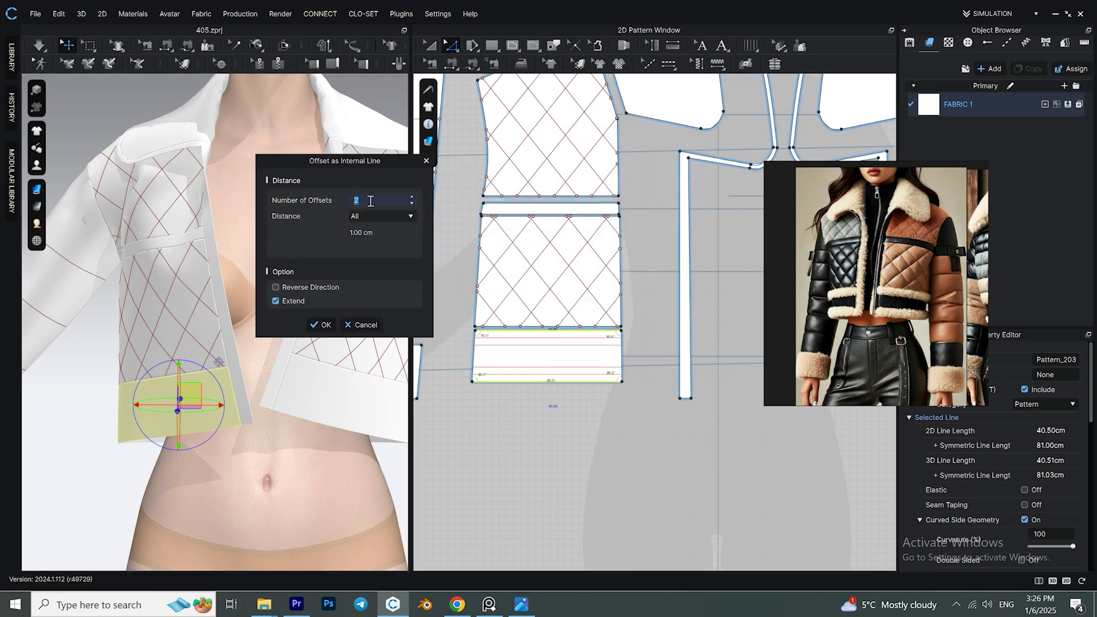
pyautogui.click(360, 234)
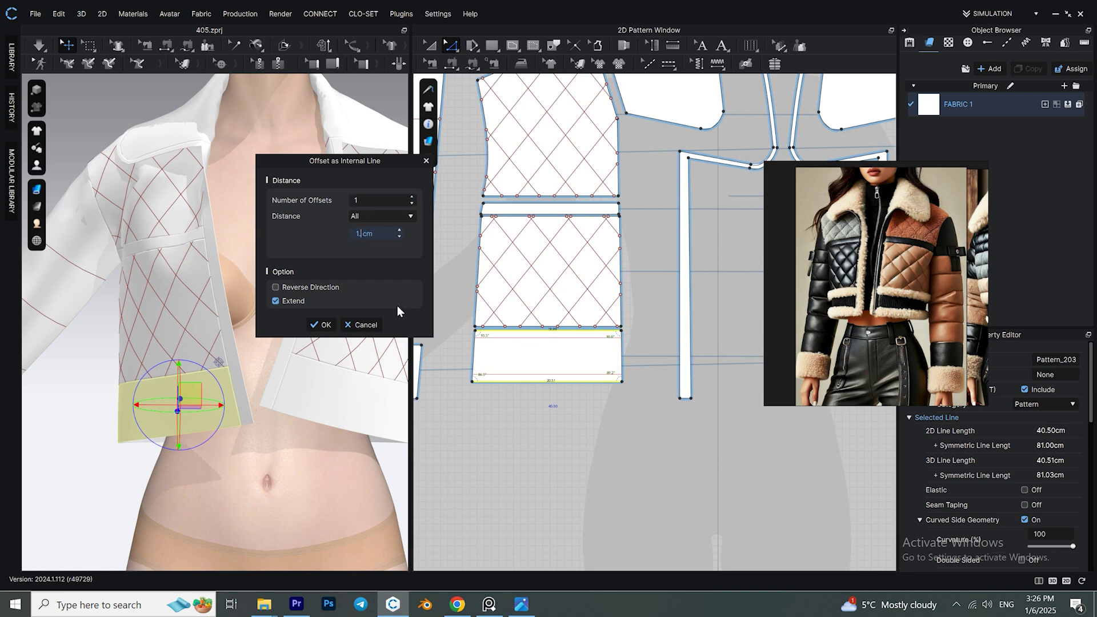
pyautogui.click(321, 324)
# Offset the back waistband's upper and lower edges as one internal line each at 1.50 cm.
pyautogui.moveTo(308, 366); pyautogui.dragTo(268, 398, button='right')
pyautogui.scroll(-3, 571, 320)
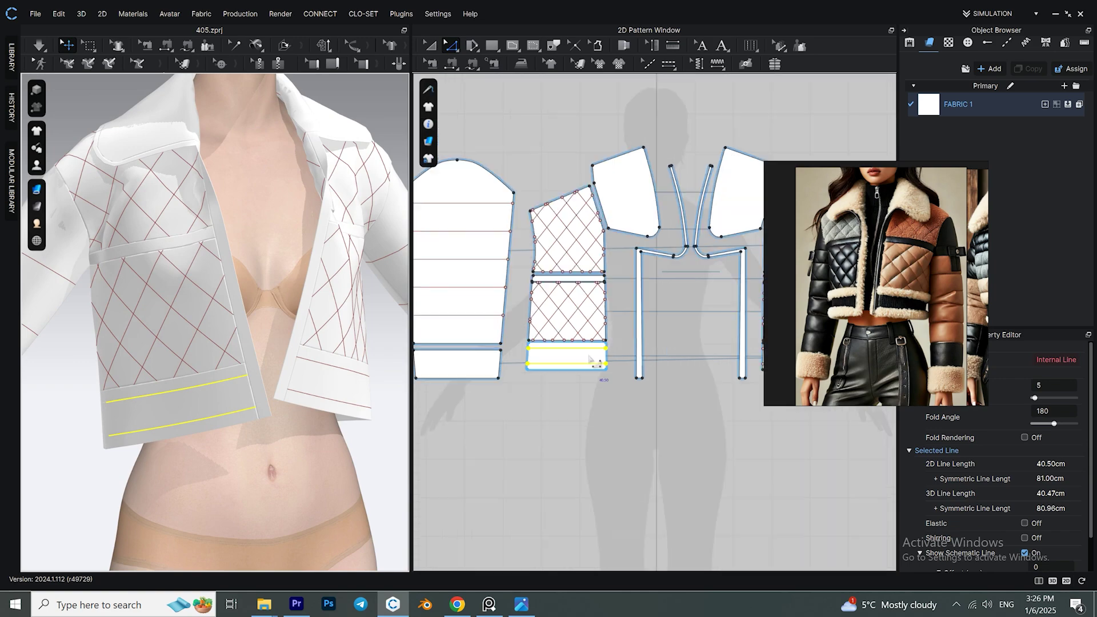
pyautogui.scroll(4, 571, 285)
pyautogui.click(540, 281)
pyautogui.rightClick(541, 284)
pyautogui.click(606, 388)
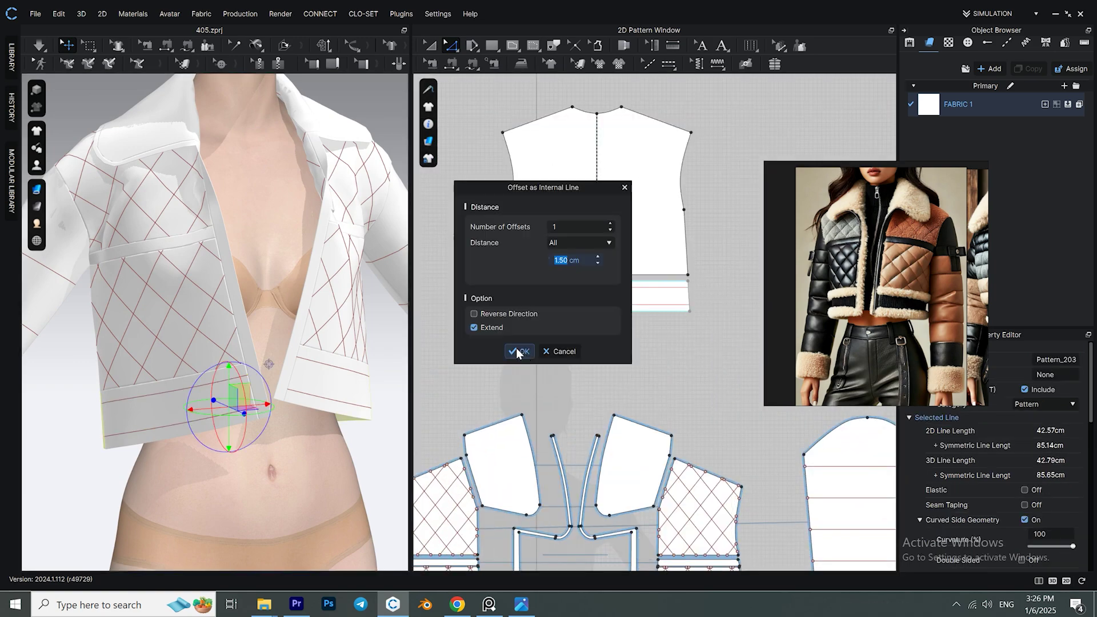
pyautogui.click(512, 349)
# Cut and sew the front and back waistbands along their offset internal lines.
pyautogui.scroll(5, 587, 367)
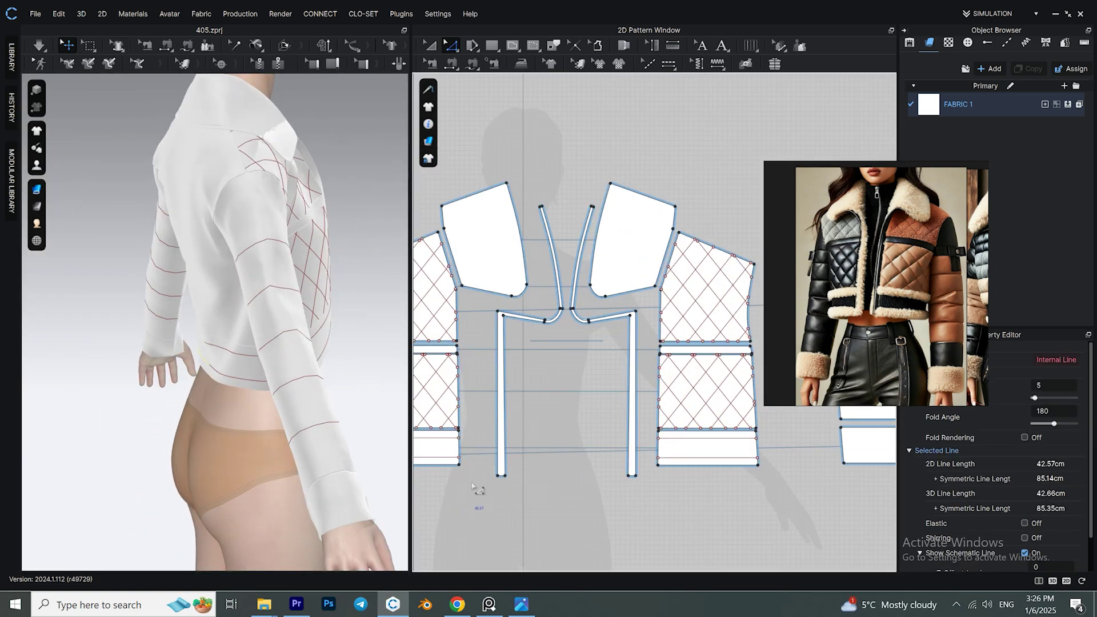
pyautogui.rightClick(573, 438)
pyautogui.click(615, 243)
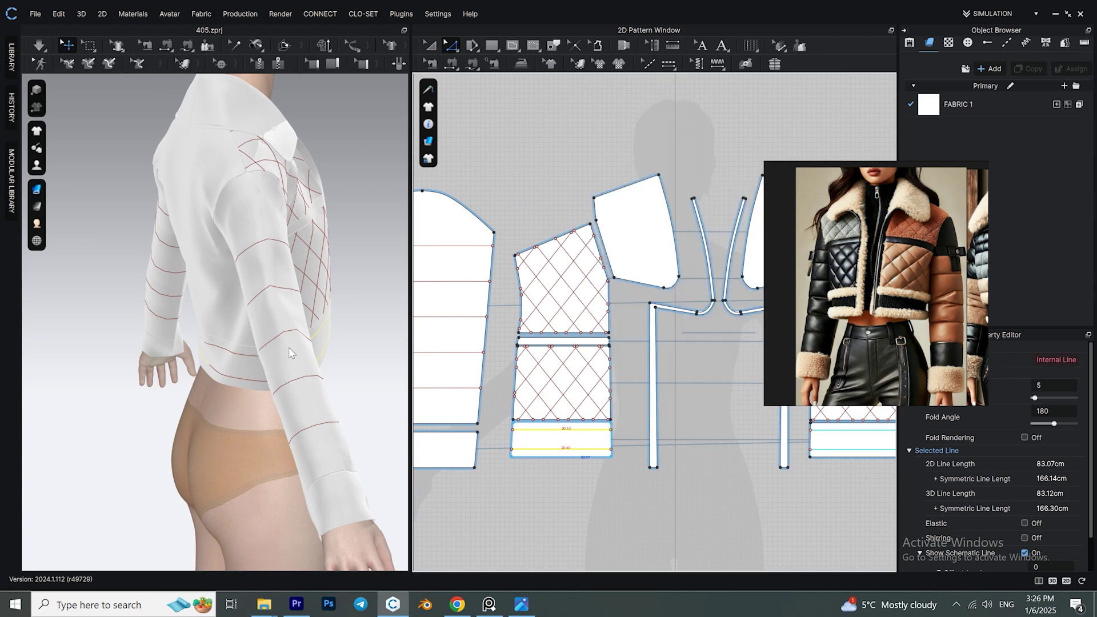
pyautogui.scroll(-3, 292, 353)
pyautogui.moveTo(294, 372); pyautogui.dragTo(229, 362, button='right')
pyautogui.scroll(5, 228, 363)
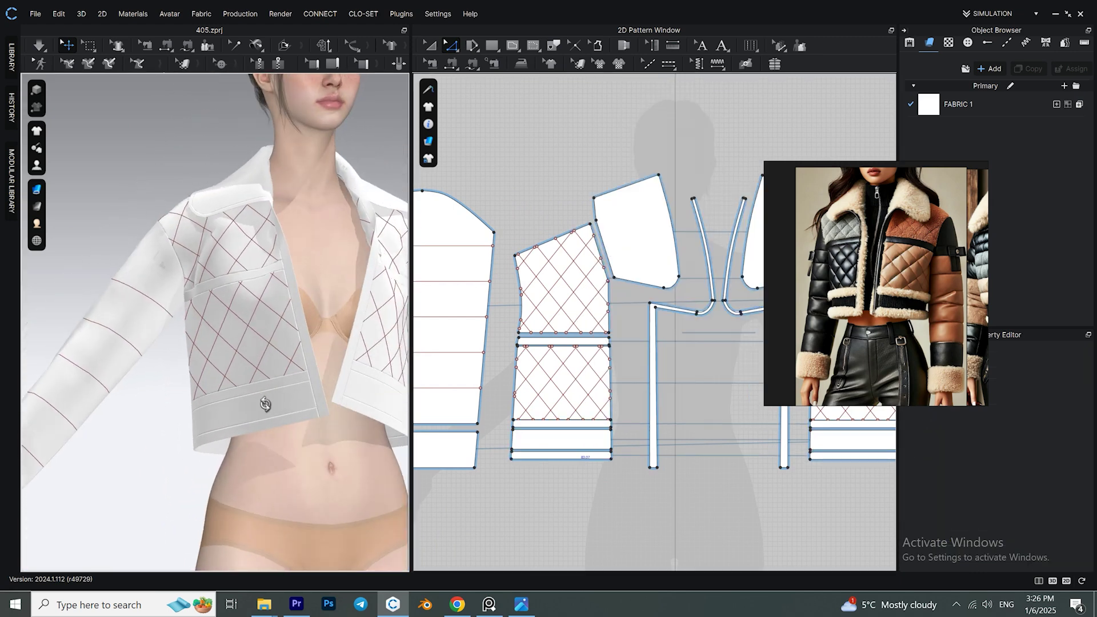
pyautogui.scroll(-2, 656, 320)
# Copy FABRIC 1 and rename the copy as fur.
pyautogui.click(968, 107)
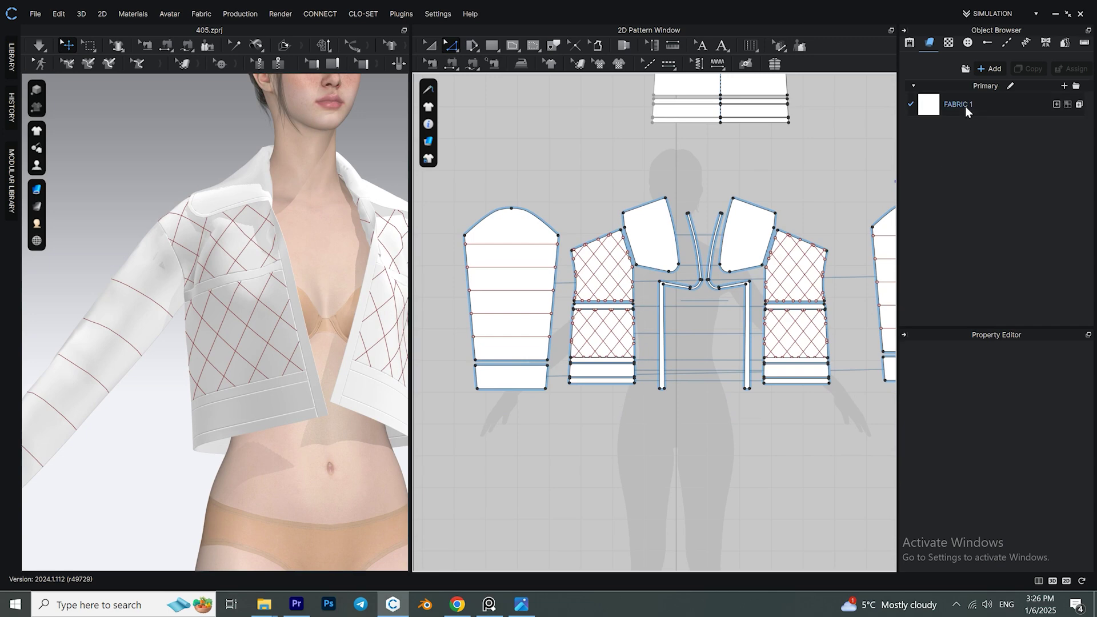
pyautogui.click(1028, 69)
pyautogui.click(987, 127)
pyautogui.write('dur')
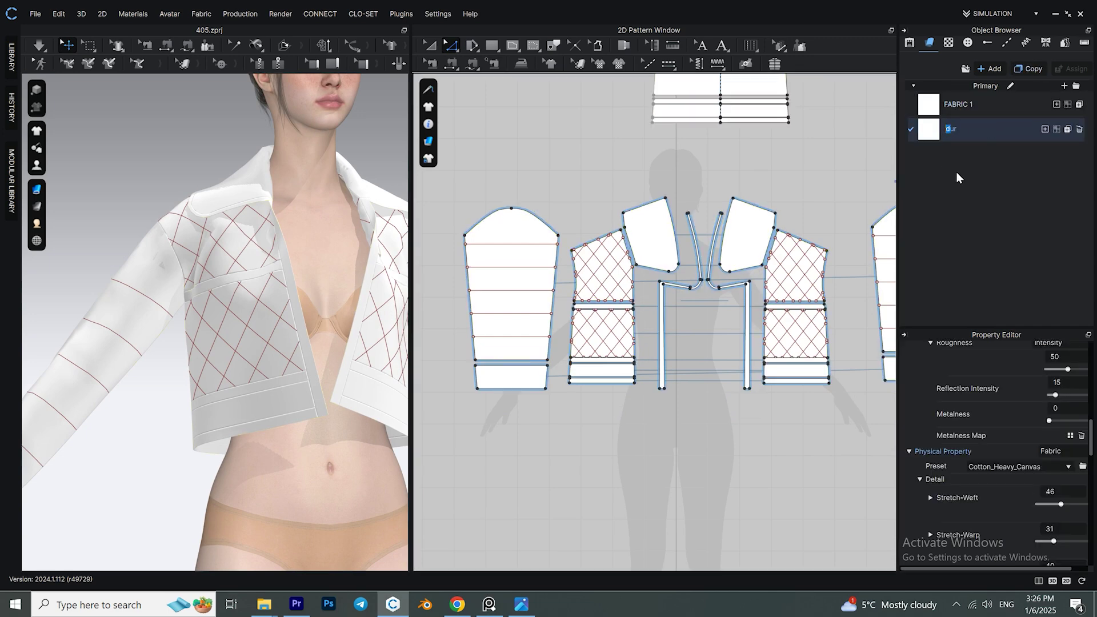
# Set the fur fabric's color to FFE38D.
pyautogui.scroll(5, 1058, 517)
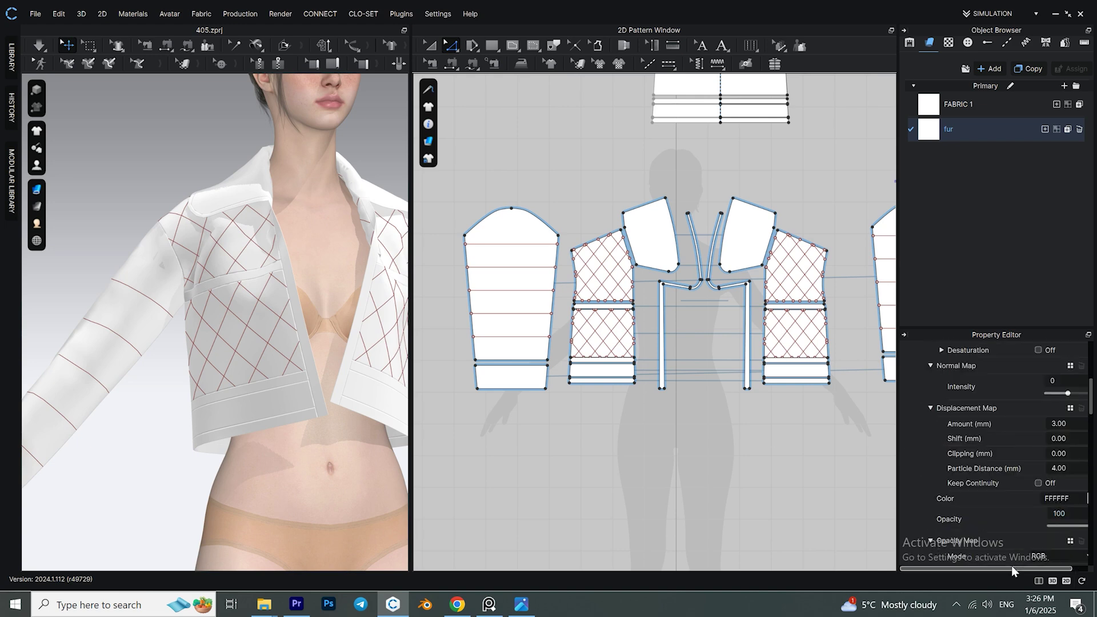
pyautogui.moveTo(1011, 570); pyautogui.dragTo(1026, 570)
pyautogui.click(1075, 498)
pyautogui.click(372, 338)
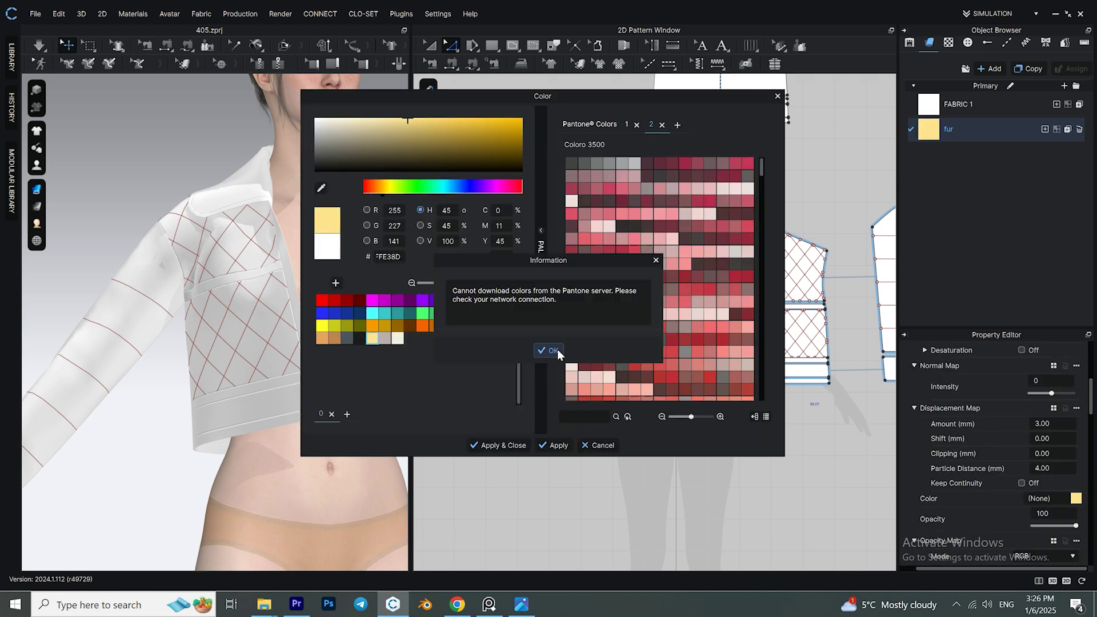
pyautogui.click(497, 445)
# Assign the fur fabric to both cuffs and to the upper and lower waistband strips, front and back.
pyautogui.click(522, 370)
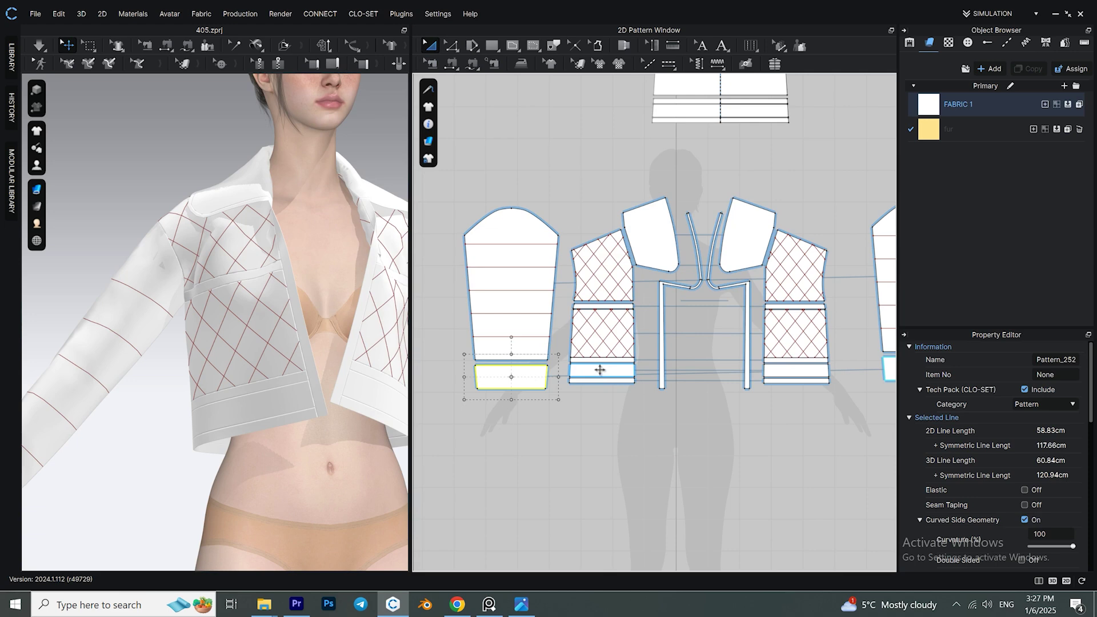
pyautogui.scroll(3, 590, 374)
pyautogui.scroll(-3, 553, 356)
pyautogui.click(691, 225)
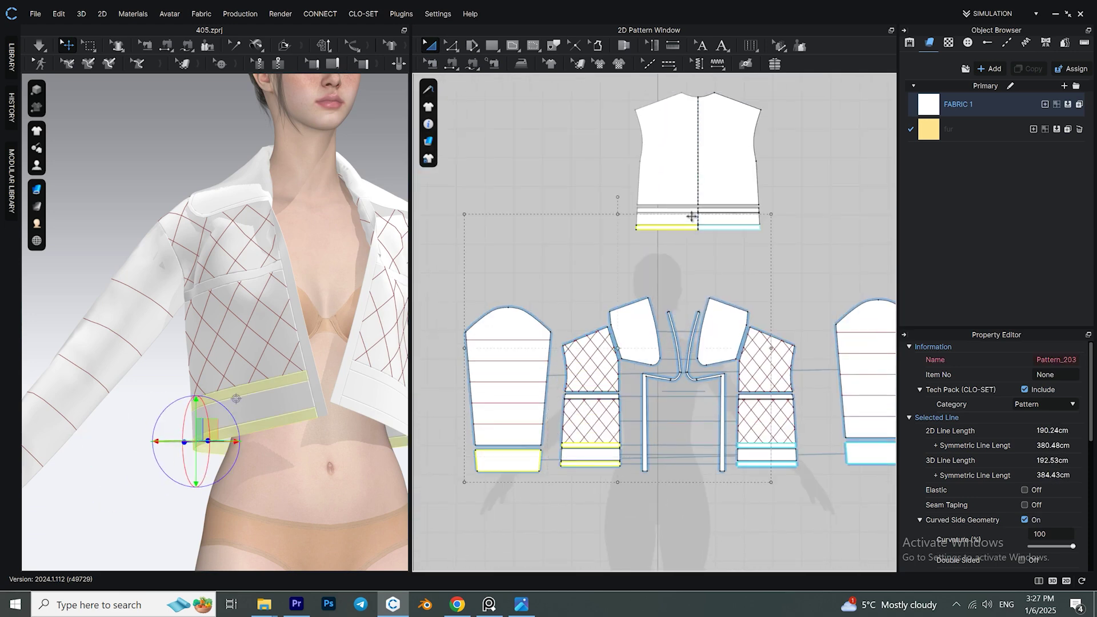
pyautogui.scroll(3, 788, 451)
pyautogui.click(788, 461)
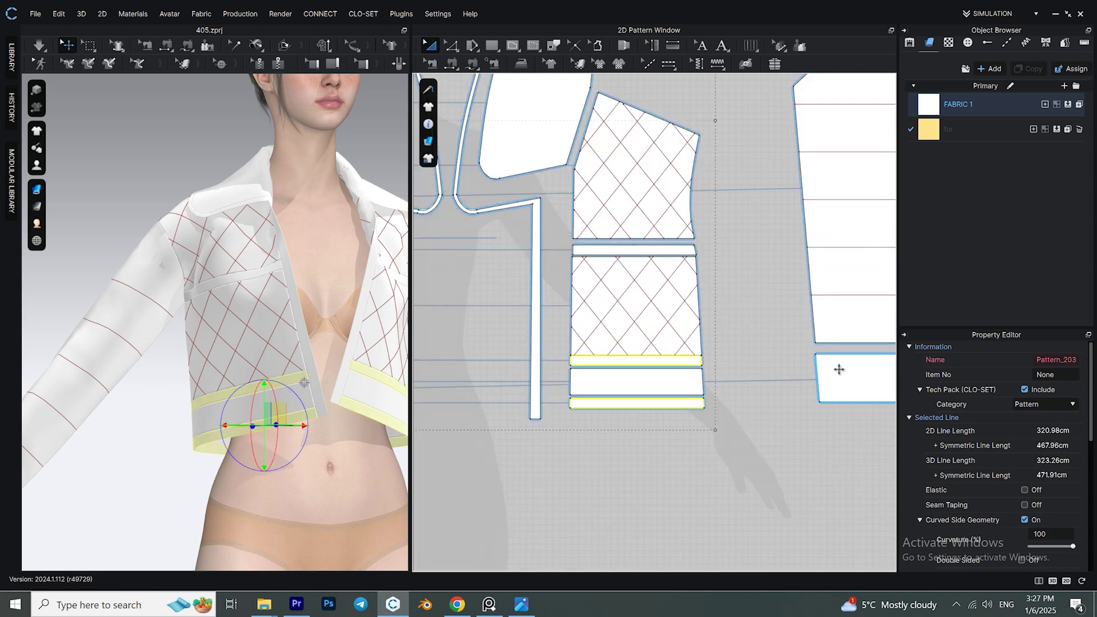
pyautogui.click(1060, 129)
# Organize the 2D workspace by moving the fur cuffs and strips away from the other patterns.
pyautogui.scroll(-3, 670, 421)
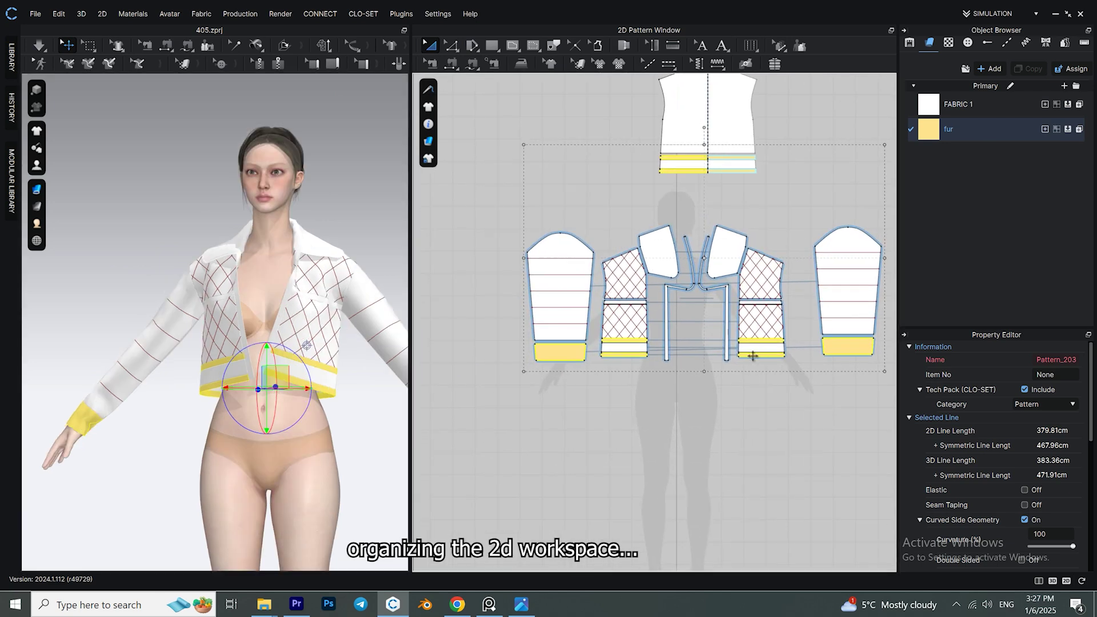
pyautogui.scroll(-3, 753, 356)
pyautogui.moveTo(633, 189); pyautogui.dragTo(574, 253)
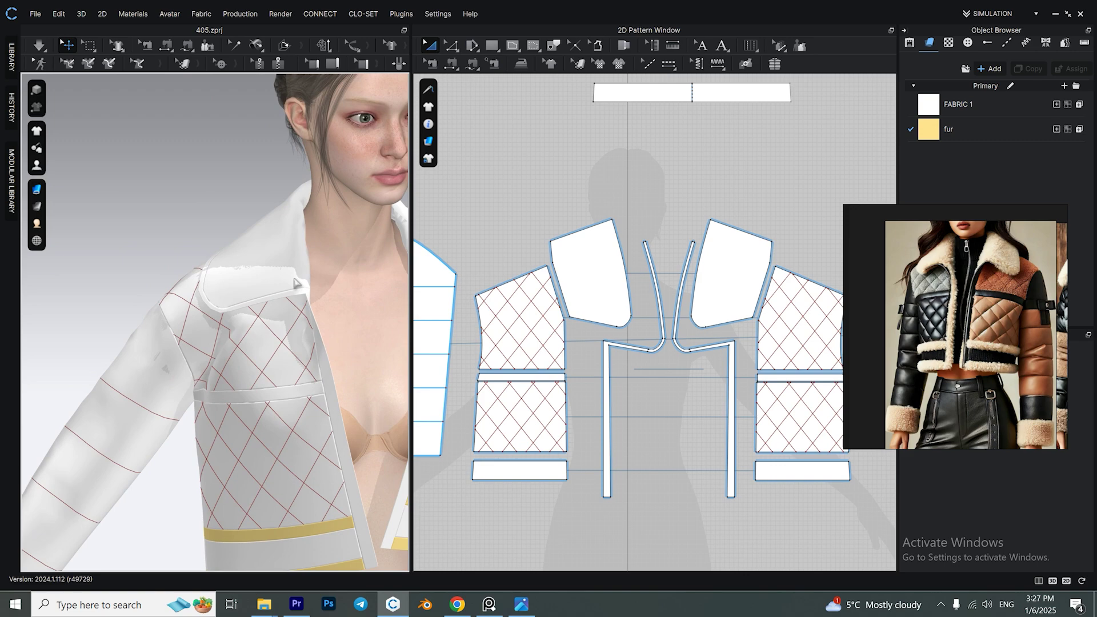
# Add points around the square corner of the front trim strip and round its inner and outer edges.
pyautogui.scroll(3, 589, 315)
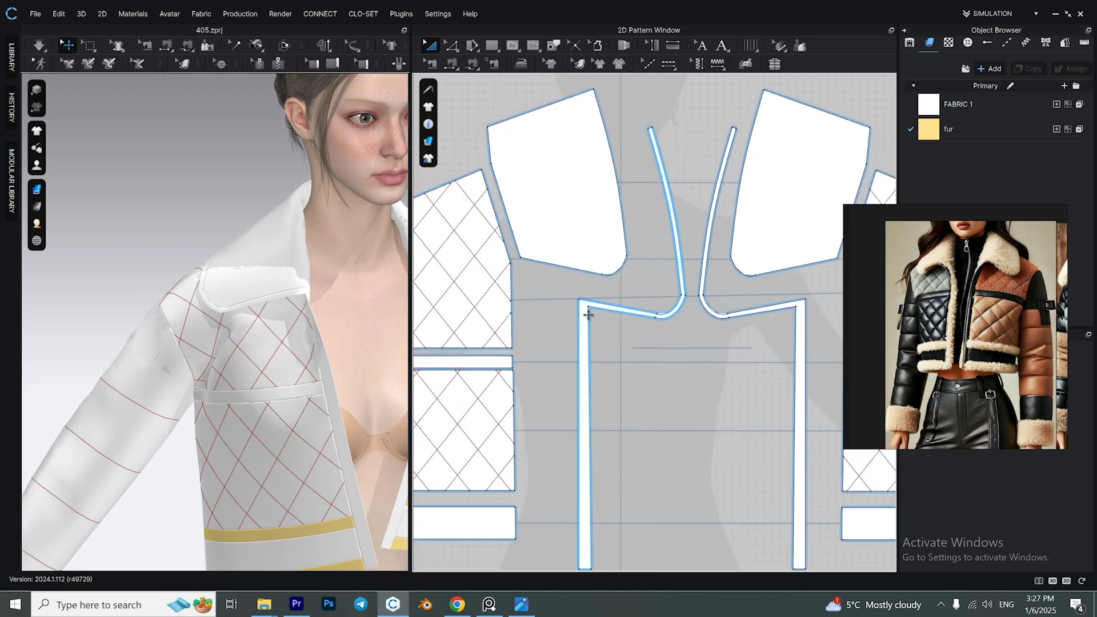
pyautogui.click(453, 52)
pyautogui.click(491, 146)
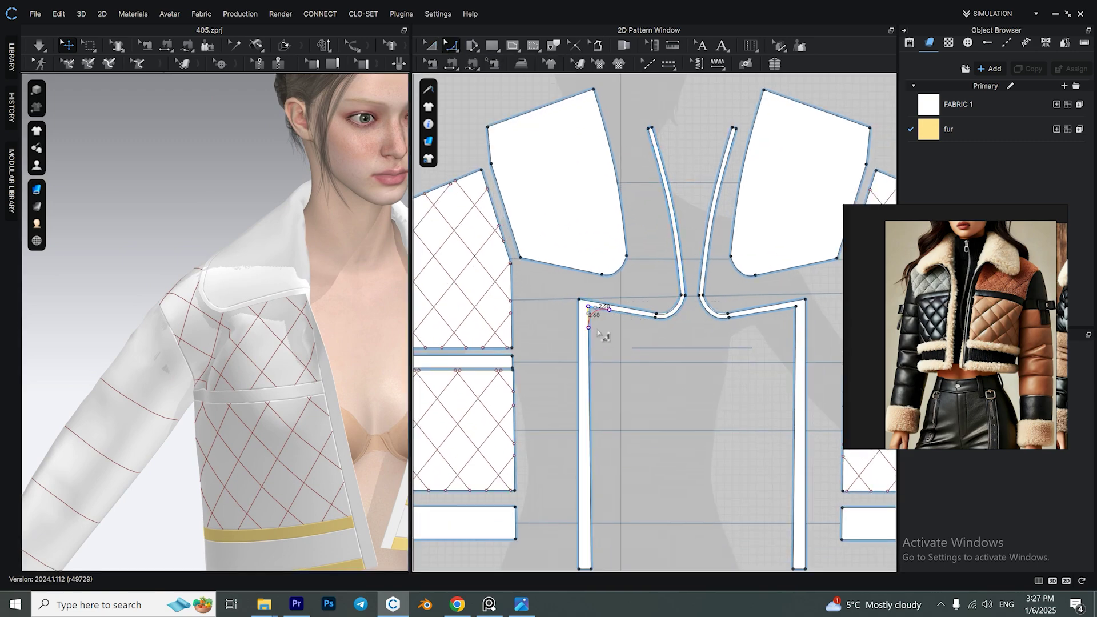
pyautogui.click(603, 336)
pyautogui.moveTo(320, 332); pyautogui.dragTo(389, 331, button='right')
# Refine the rounded corner of the front trim strip with Edit Curve Point and simulate the garment.
pyautogui.click(452, 51)
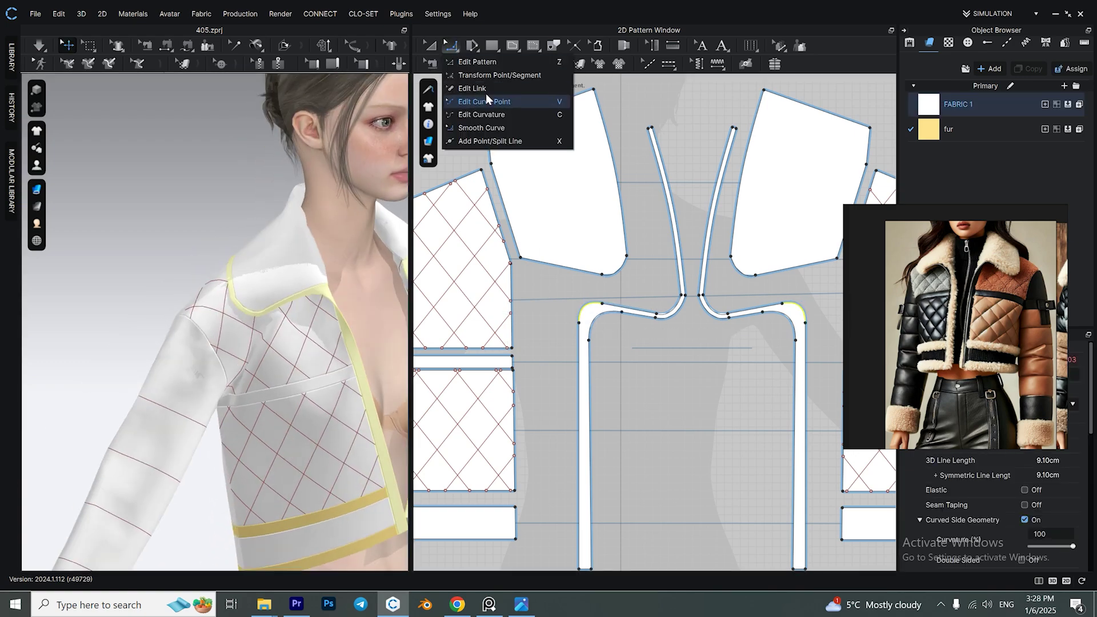
pyautogui.click(485, 102)
pyautogui.scroll(5, 589, 348)
pyautogui.scroll(-2, 673, 288)
pyautogui.scroll(-4, 320, 300)
pyautogui.moveTo(332, 301); pyautogui.dragTo(154, 296, button='right')
pyautogui.click(337, 95)
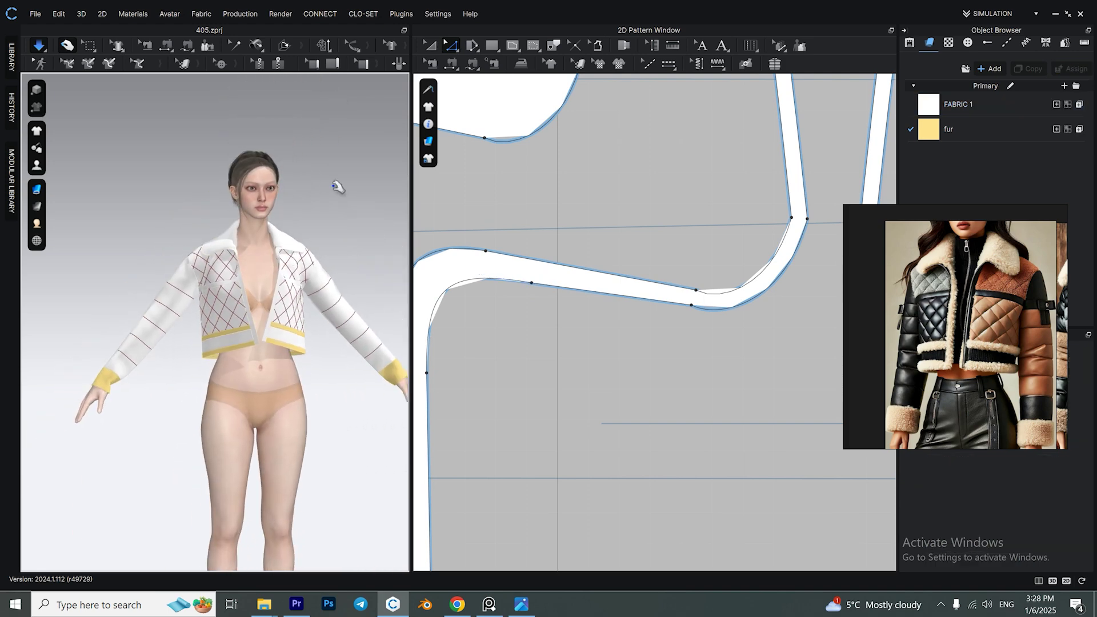
pyautogui.scroll(4, 280, 361)
pyautogui.scroll(-5, 538, 375)
pyautogui.scroll(-3, 633, 309)
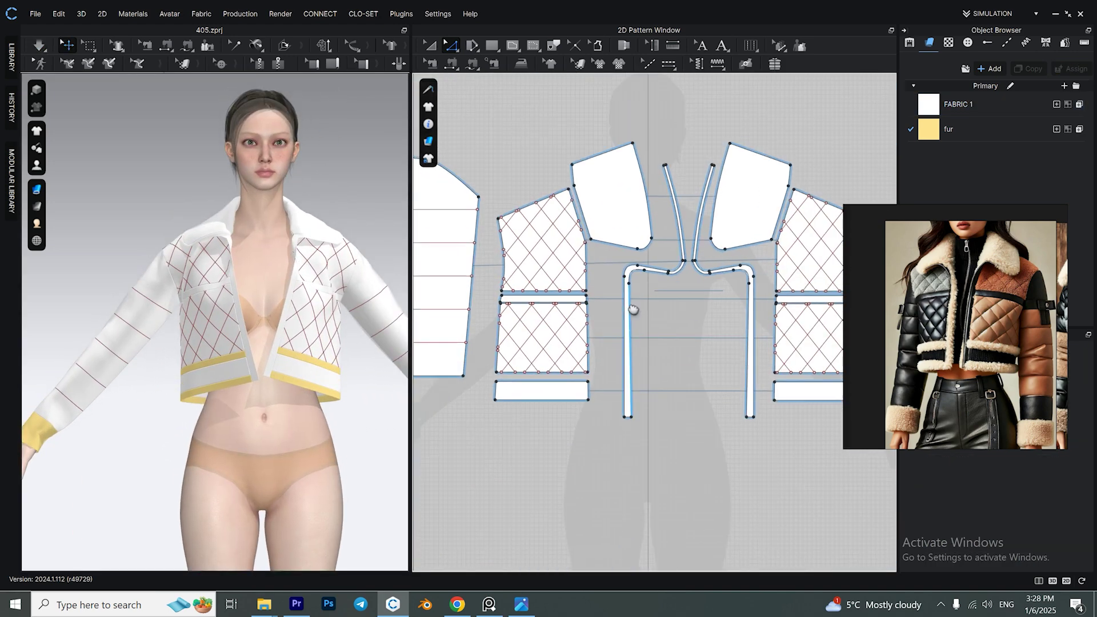
# Layer clone the upper and lower quilted panels of one front and place the copies beside the back pattern.
pyautogui.click(563, 194)
pyautogui.scroll(2, 570, 310)
pyautogui.click(568, 329)
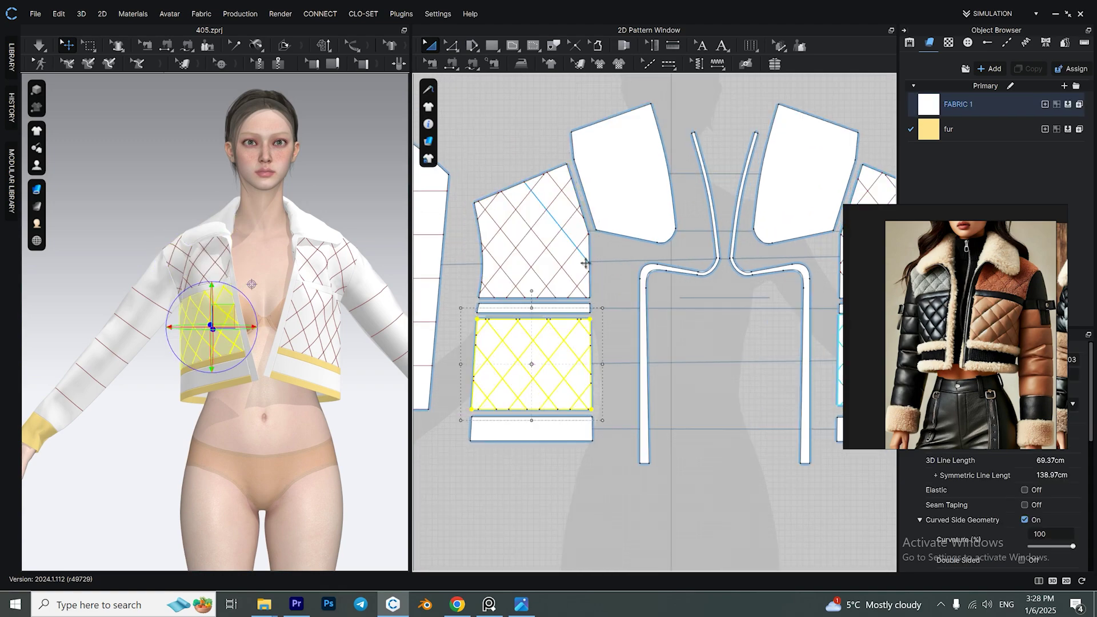
pyautogui.keyDown('shift'); pyautogui.click(590, 247); pyautogui.keyUp('shift')
pyautogui.rightClick(592, 249)
pyautogui.click(650, 347)
pyautogui.scroll(-4, 577, 240)
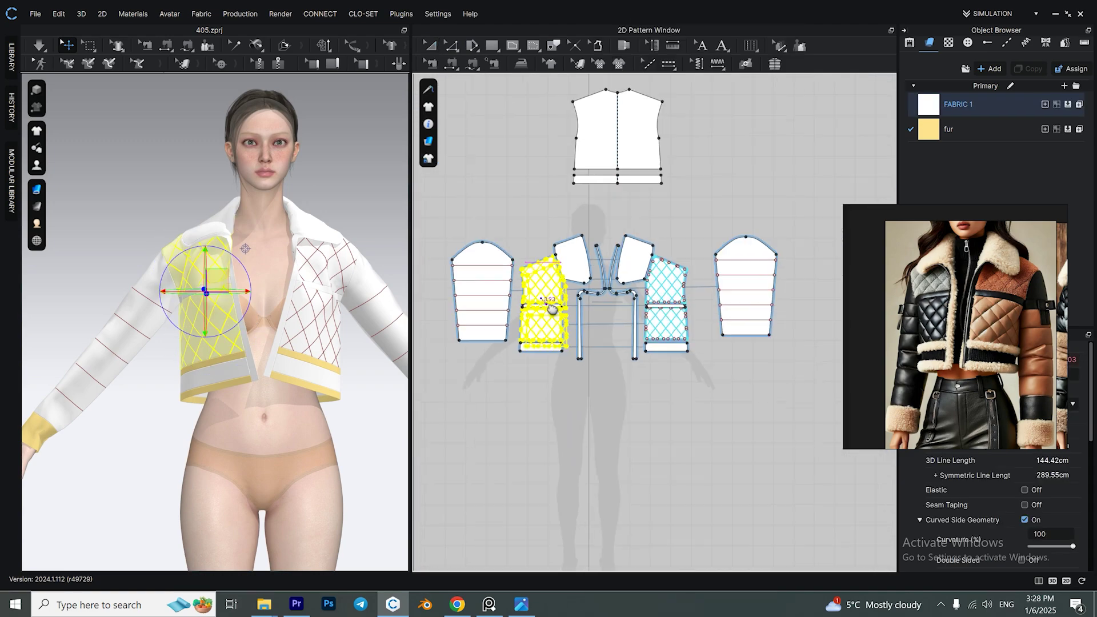
pyautogui.click(575, 244)
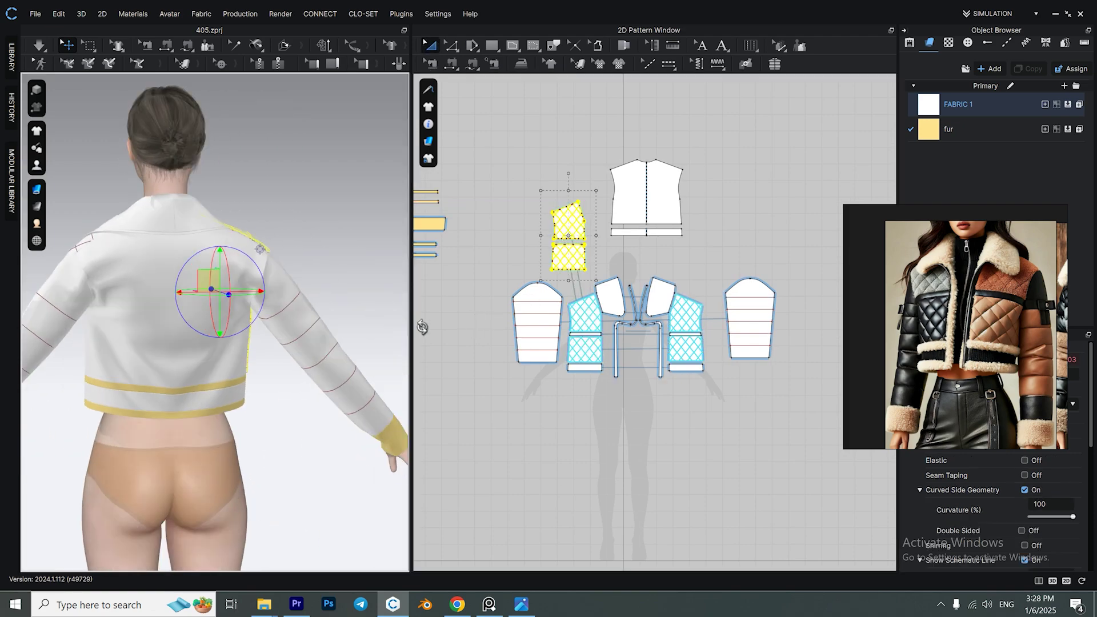
# Remove the linked editing between the cloned quilted panels and the originals.
pyautogui.scroll(3, 567, 209)
pyautogui.rightClick(567, 209)
pyautogui.click(628, 260)
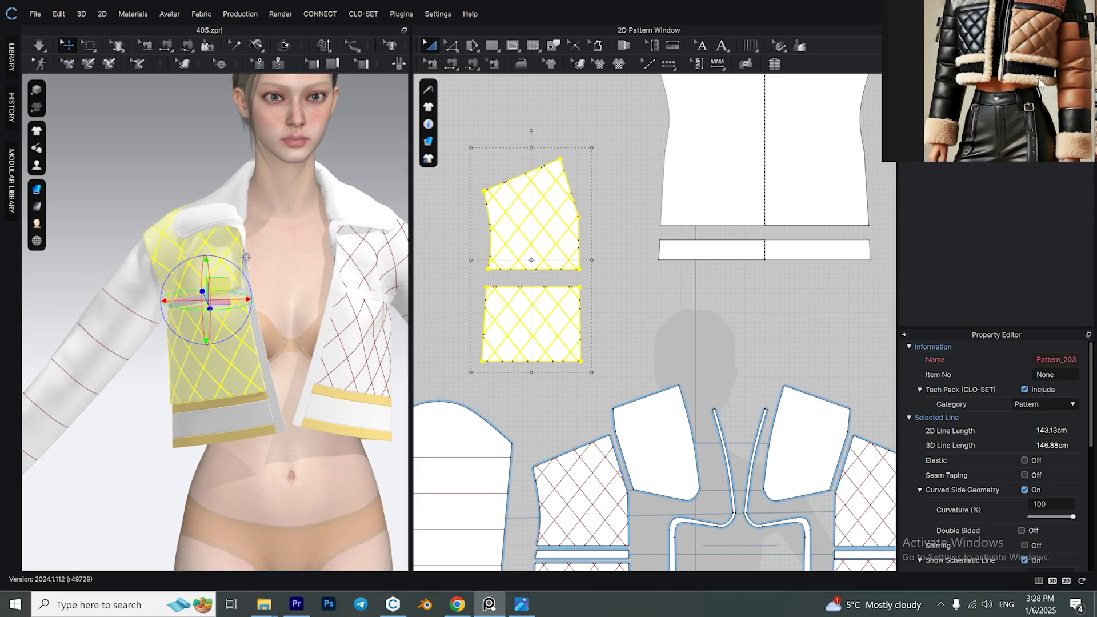
# Set the pressure of the two cloned quilted panels to 4.
pyautogui.scroll(-5, 1044, 497)
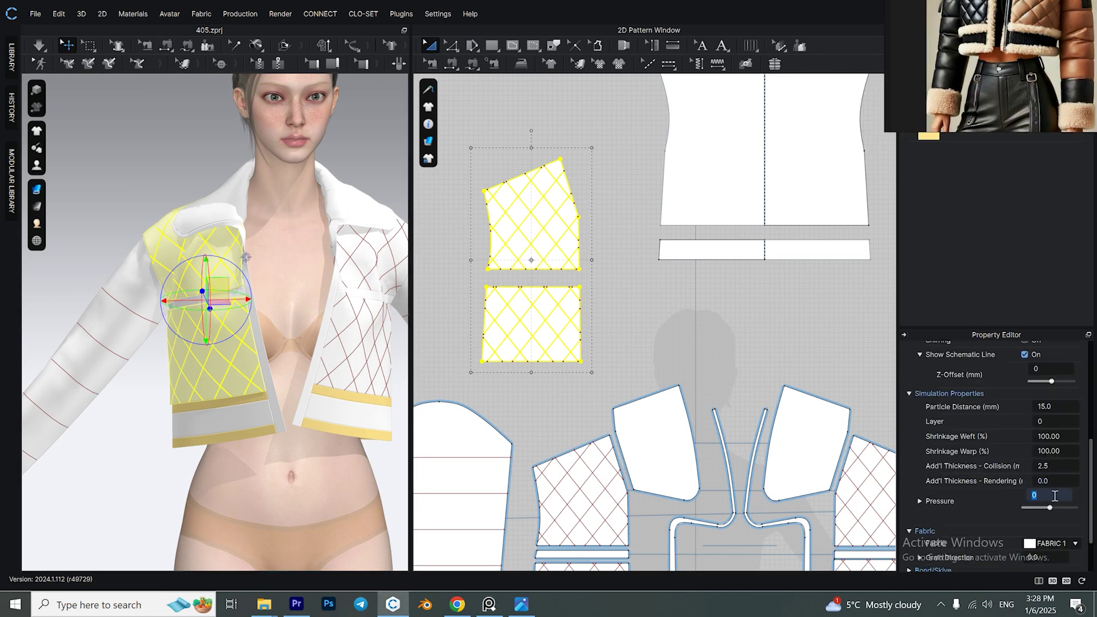
pyautogui.moveTo(623, 537); pyautogui.dragTo(628, 394, button='right')
pyautogui.click(623, 394)
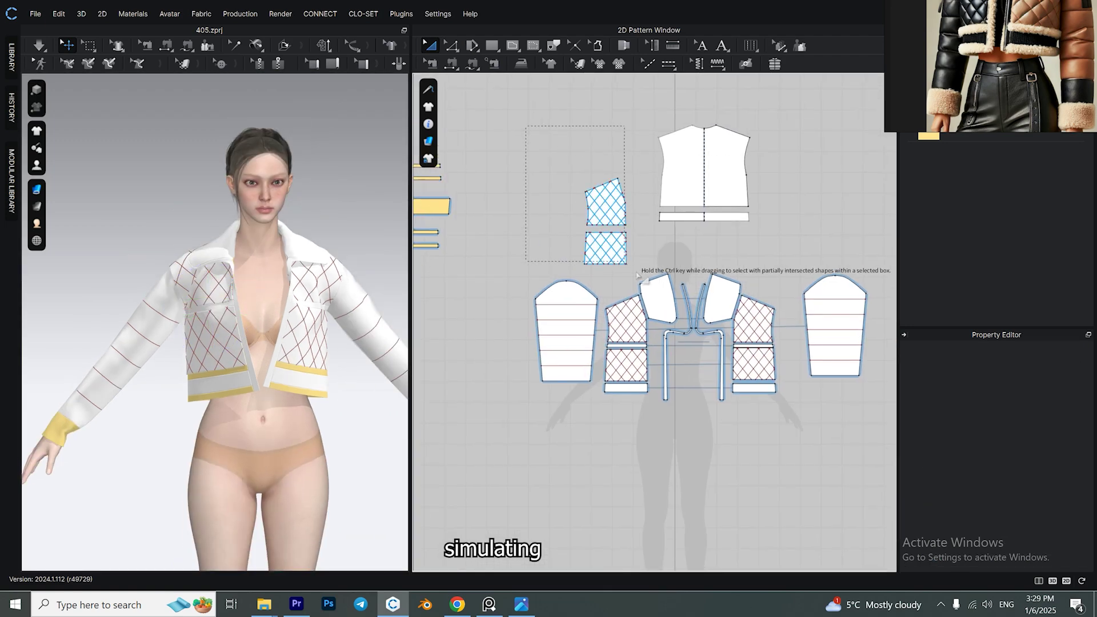
# Simulate the garment to puff up the cloned quilted panels.
pyautogui.click(277, 281)
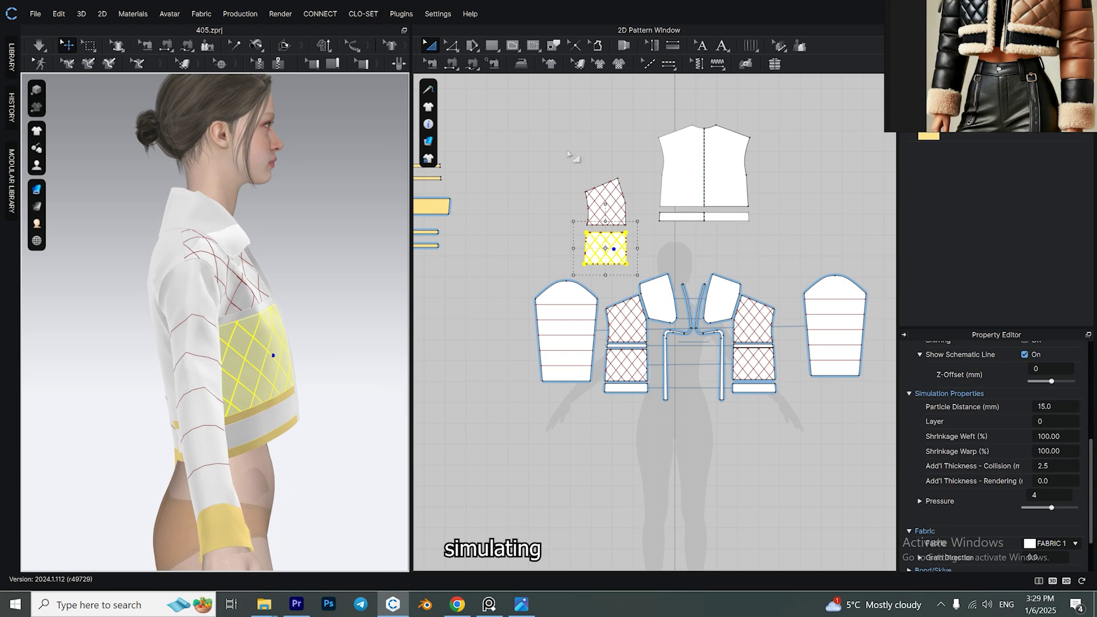
pyautogui.press('space')
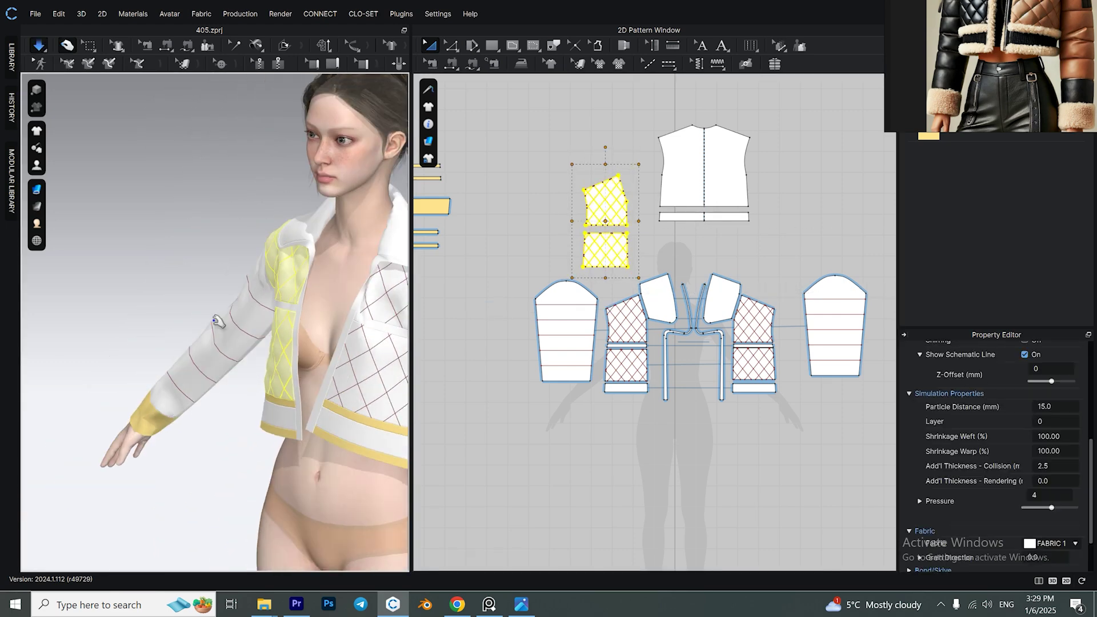
pyautogui.moveTo(392, 277); pyautogui.dragTo(276, 279, button='right')
pyautogui.scroll(3, 276, 279)
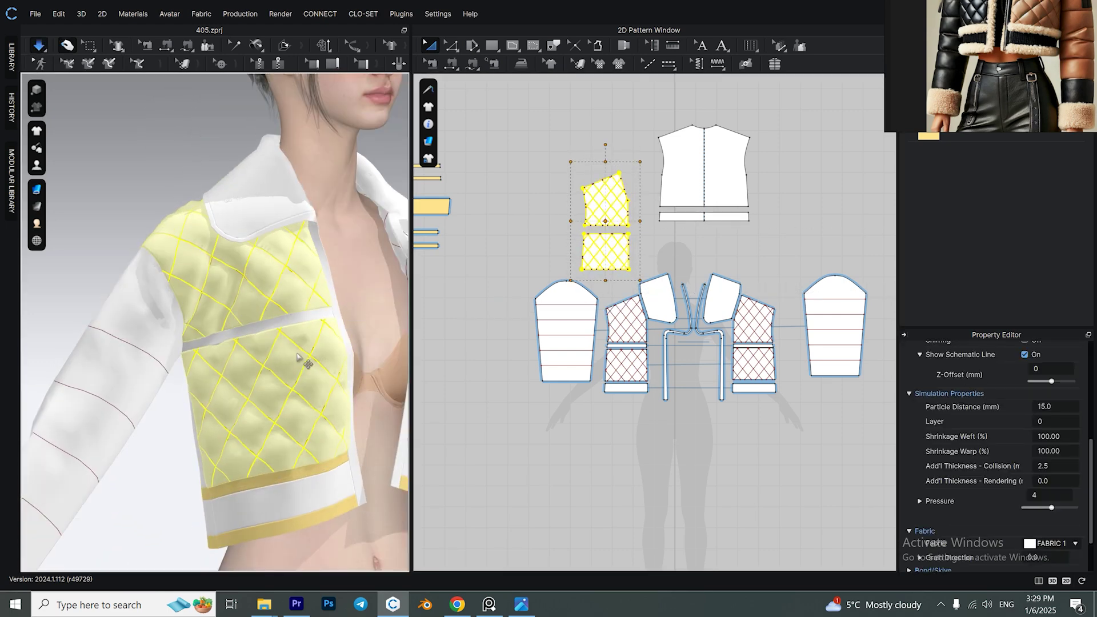
pyautogui.moveTo(304, 360); pyautogui.dragTo(205, 297, button='right')
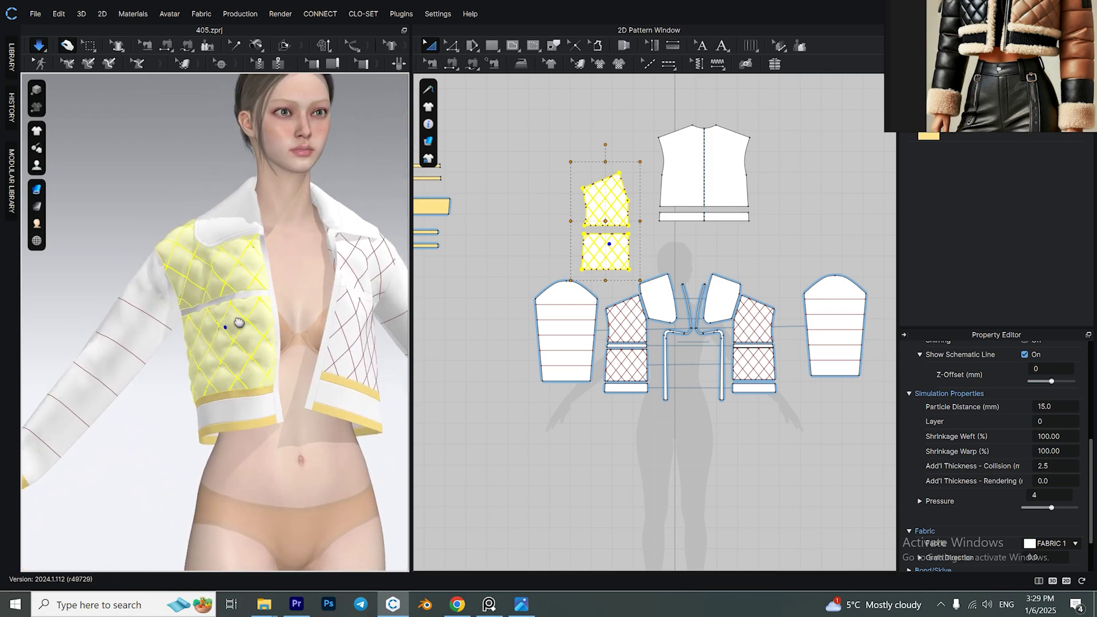
# Set the pressure of the original upper and lower quilted front panels to -4 and simulate.
pyautogui.scroll(2, 205, 297)
pyautogui.scroll(4, 632, 320)
pyautogui.click(617, 366)
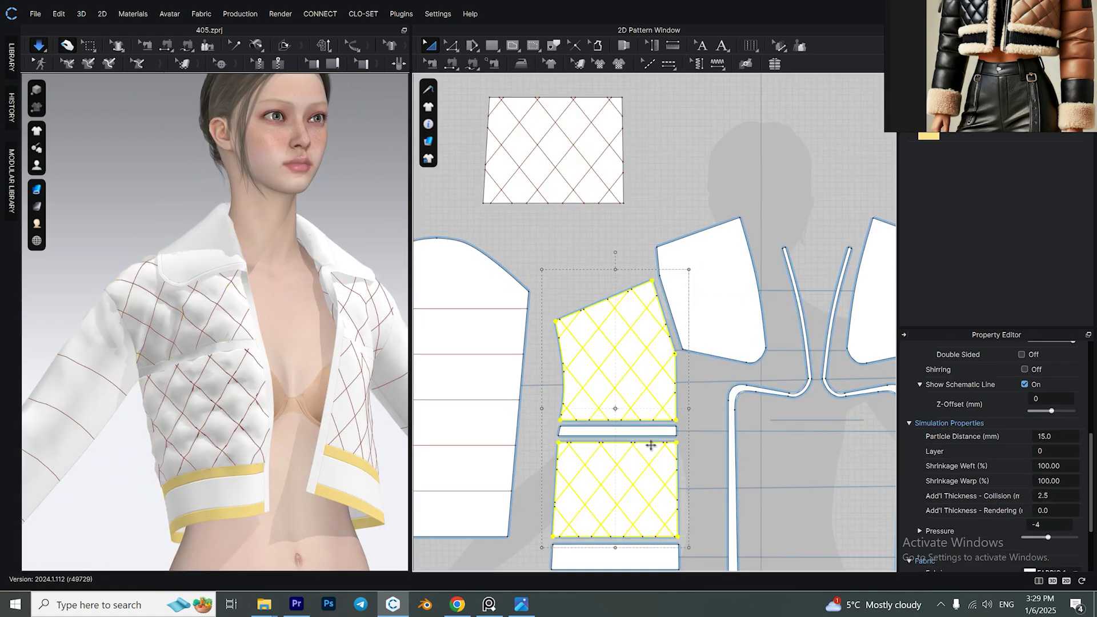
pyautogui.scroll(-3, 228, 314)
pyautogui.moveTo(228, 315); pyautogui.dragTo(208, 289, button='right')
pyautogui.click(208, 289)
pyautogui.scroll(4, 182, 323)
pyautogui.moveTo(181, 323)
pyautogui.mouseDown(button='right')
pyautogui.moveTo(263, 320)
pyautogui.moveTo(189, 323)
pyautogui.mouseUp(button='right')
# Create symmetric copies of the cloned quilted panels and place them on the opposite side of the back pattern.
pyautogui.scroll(-3, 651, 320)
pyautogui.hotkey('ctrl', 'd')
pyautogui.click(816, 231)
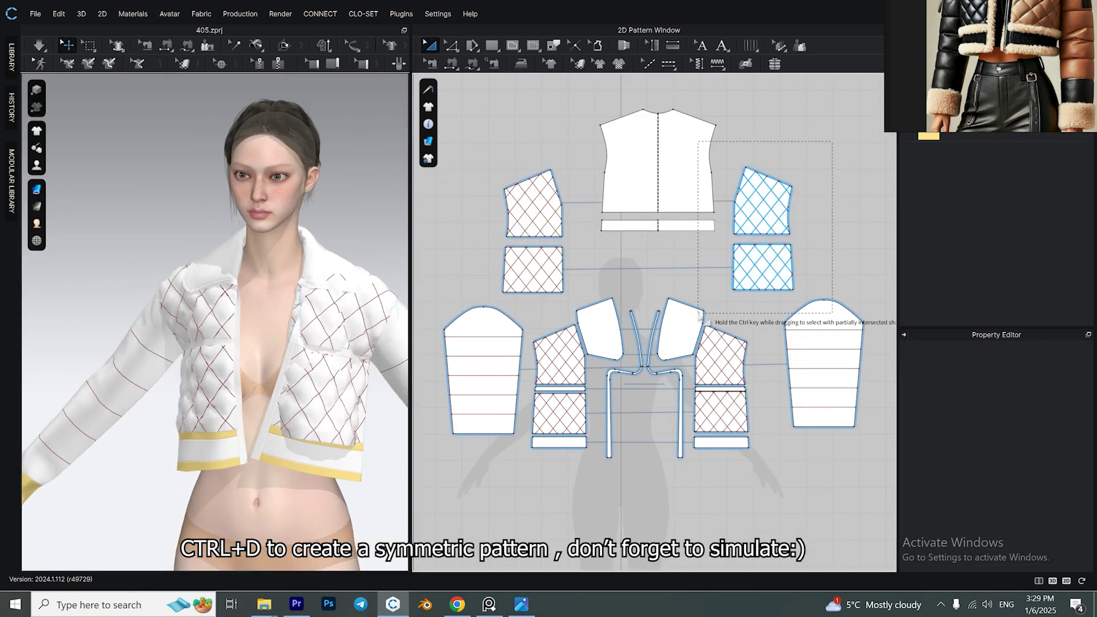
# Simulate the garment and pull the front edges and waistband into place on the avatar.
pyautogui.click(319, 377)
pyautogui.press('space')
pyautogui.click(283, 366)
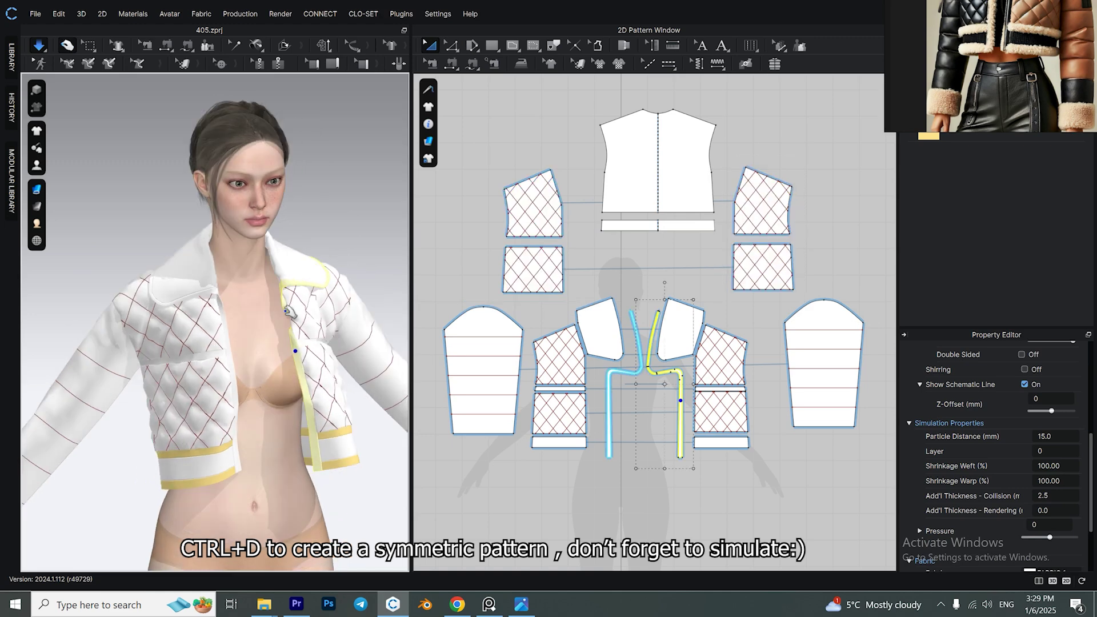
pyautogui.click(347, 372)
pyautogui.scroll(-3, 309, 373)
pyautogui.moveTo(309, 372); pyautogui.dragTo(238, 343, button='right')
pyautogui.click(268, 400)
# Draw a narrow internal rectangular band across the middle of the back pattern, symmetric about its centre line.
pyautogui.moveTo(657, 285); pyautogui.dragTo(608, 396, button='middle')
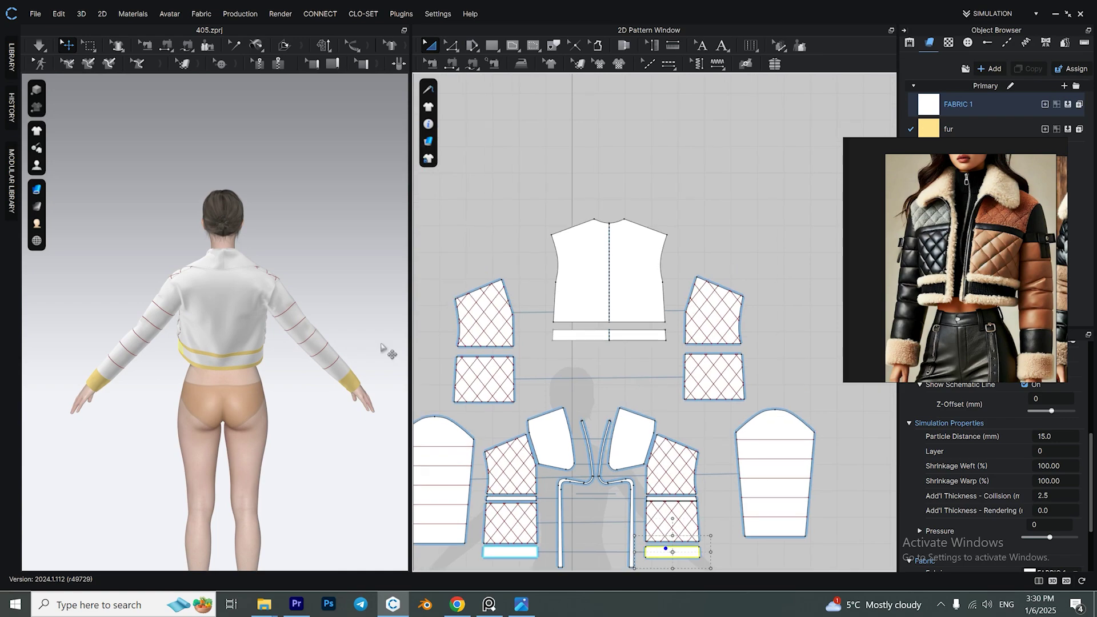
pyautogui.press('s')
pyautogui.scroll(5, 583, 256)
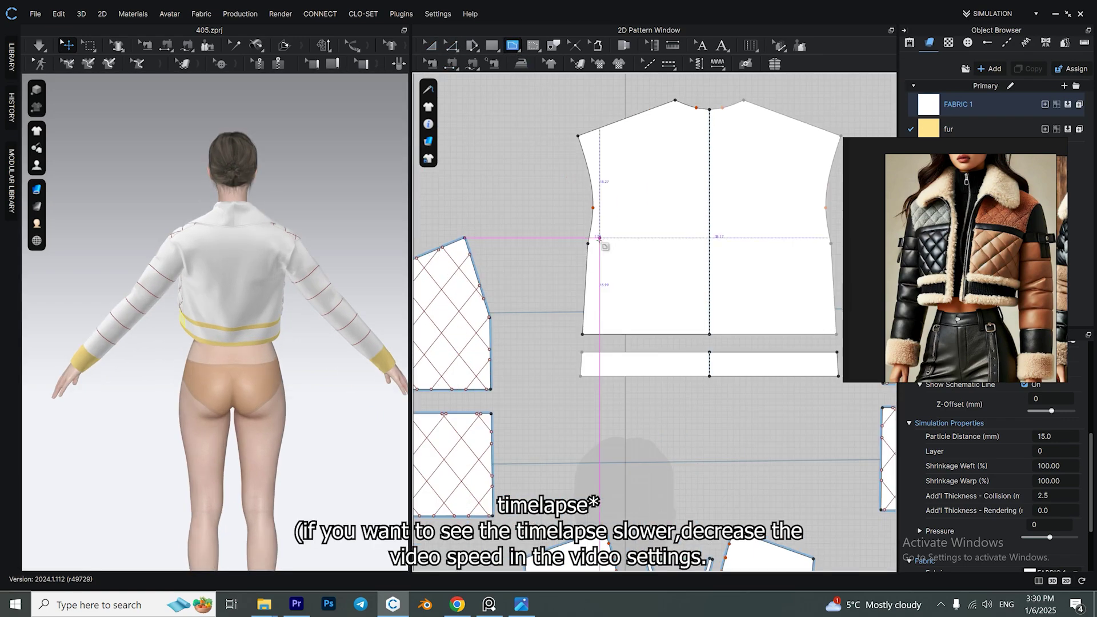
pyautogui.scroll(-3, 594, 200)
pyautogui.scroll(3, 594, 169)
# Cut and sew the back pattern along both lines of the band, splitting it into upper panel, strip and lower panel.
pyautogui.press('z')
pyautogui.scroll(-3, 708, 147)
pyautogui.rightClick(663, 217)
pyautogui.click(685, 343)
pyautogui.click(558, 352)
pyautogui.rightClick(640, 217)
pyautogui.click(666, 406)
# Copy the diamond quilting lines of the upper front panel and paste them onto the upper back panel.
pyautogui.scroll(-3, 608, 347)
pyautogui.moveTo(228, 343); pyautogui.dragTo(172, 339, button='right')
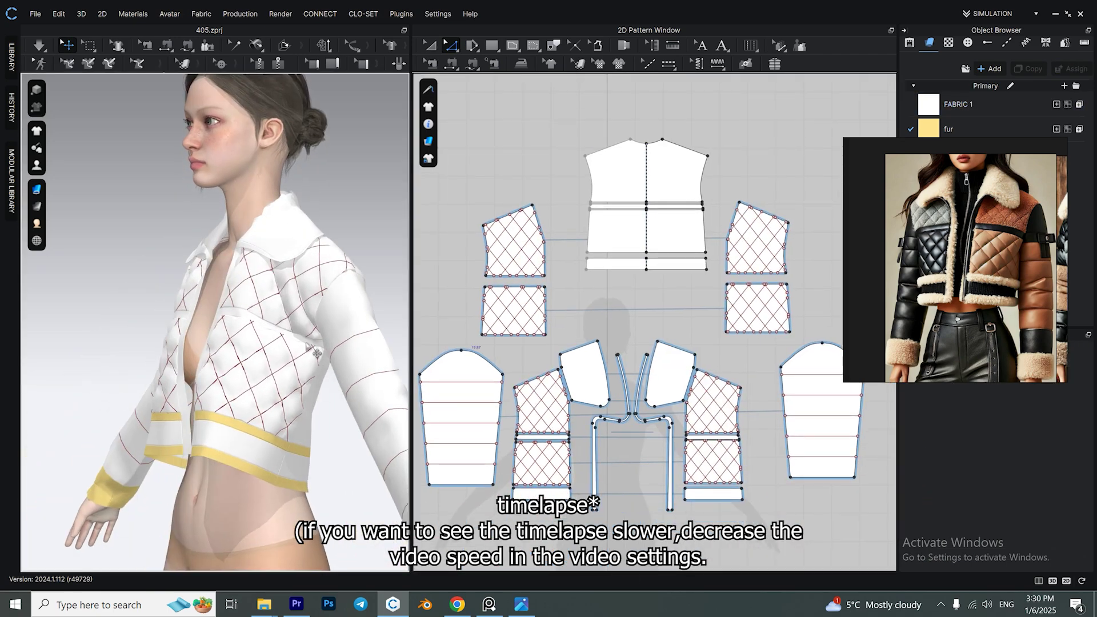
pyautogui.scroll(3, 628, 285)
pyautogui.scroll(-3, 628, 285)
pyautogui.click(533, 380)
pyautogui.hotkey('ctrl', 'c')
pyautogui.hotkey('ctrl', 'v')
pyautogui.scroll(3, 621, 258)
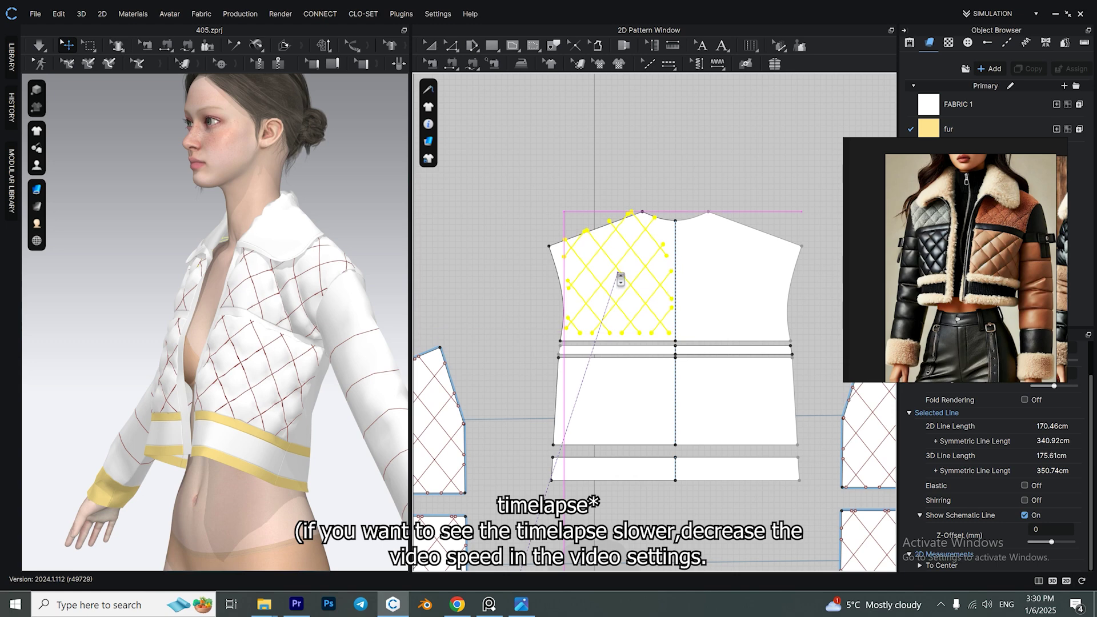
pyautogui.click(622, 286)
# Extend the upper back quilting lines to the shoulder and armhole edges and join their inner ends at the centre line.
pyautogui.scroll(3, 586, 273)
pyautogui.moveTo(572, 393); pyautogui.dragTo(573, 393)
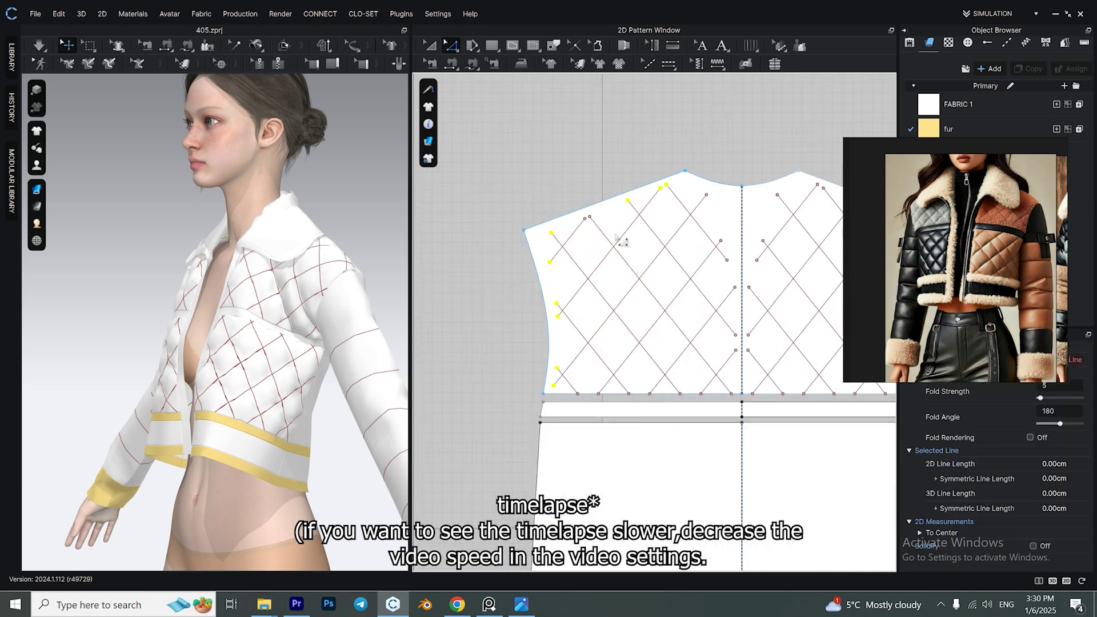
pyautogui.rightClick(599, 214)
pyautogui.click(628, 283)
pyautogui.moveTo(710, 196); pyautogui.dragTo(646, 234, button='right')
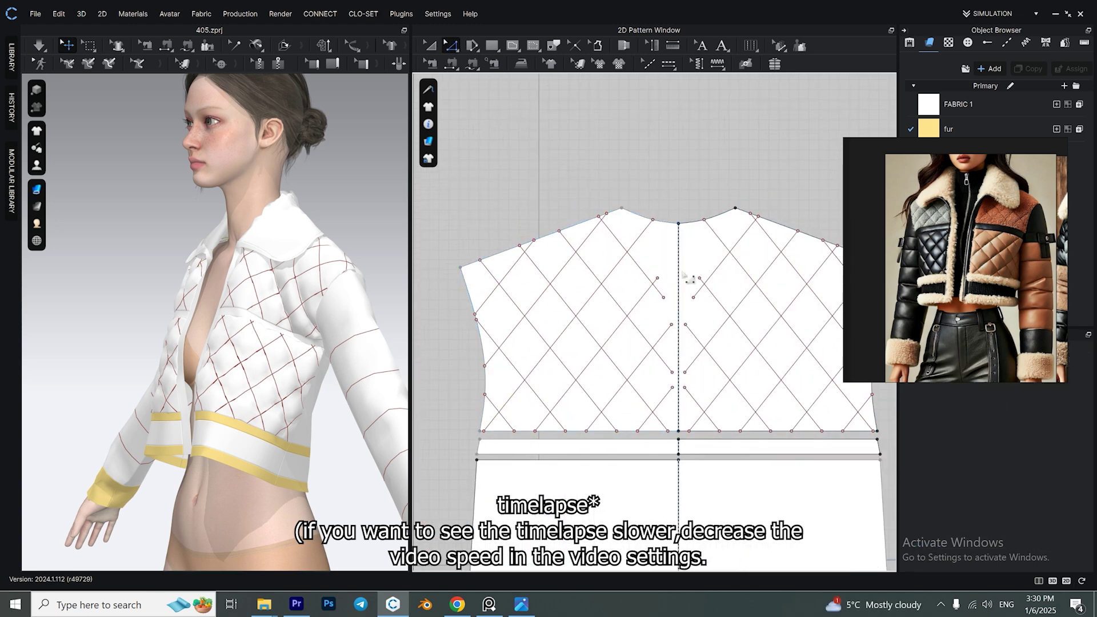
pyautogui.scroll(3, 665, 240)
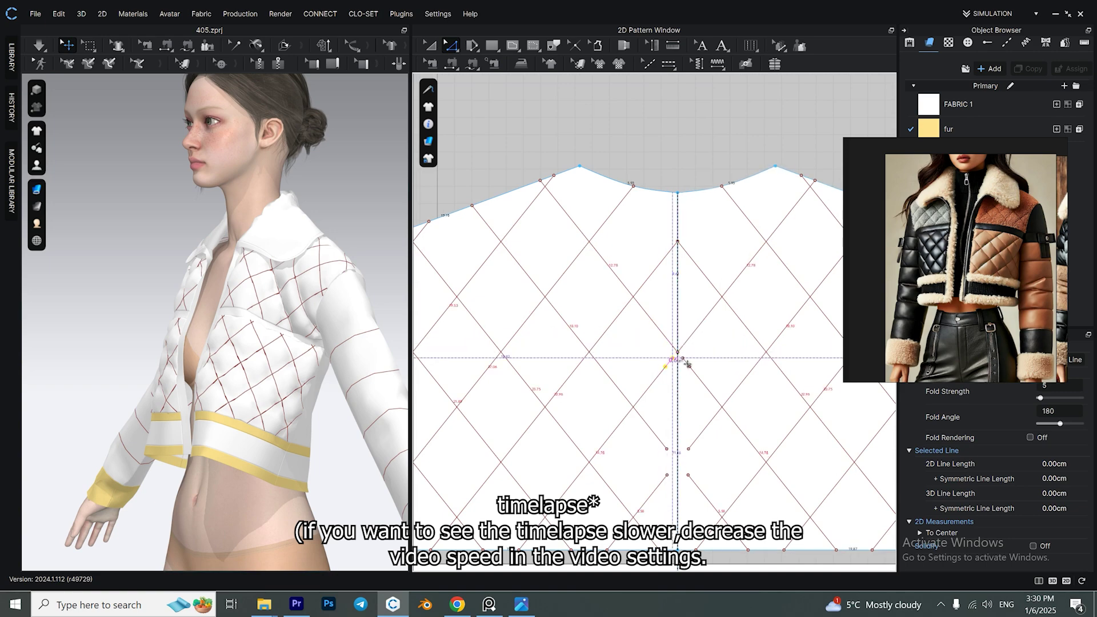
# Copy the diamond quilting lines of the lower front panel onto the lower back panel and fit them to its outline.
pyautogui.scroll(-5, 680, 466)
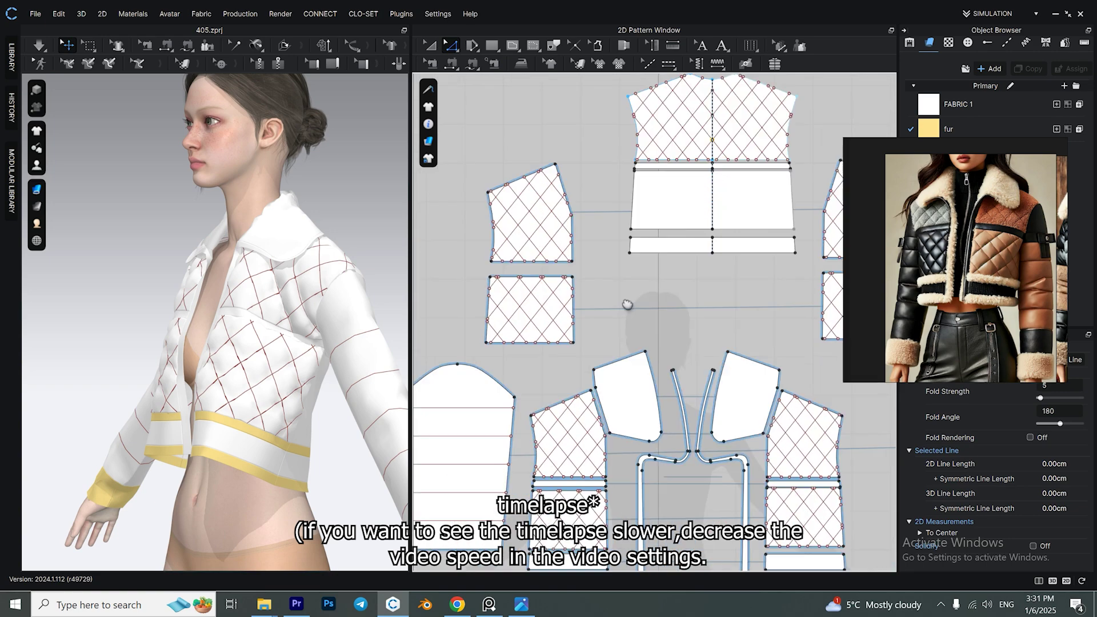
pyautogui.click(616, 421)
pyautogui.scroll(6, 656, 228)
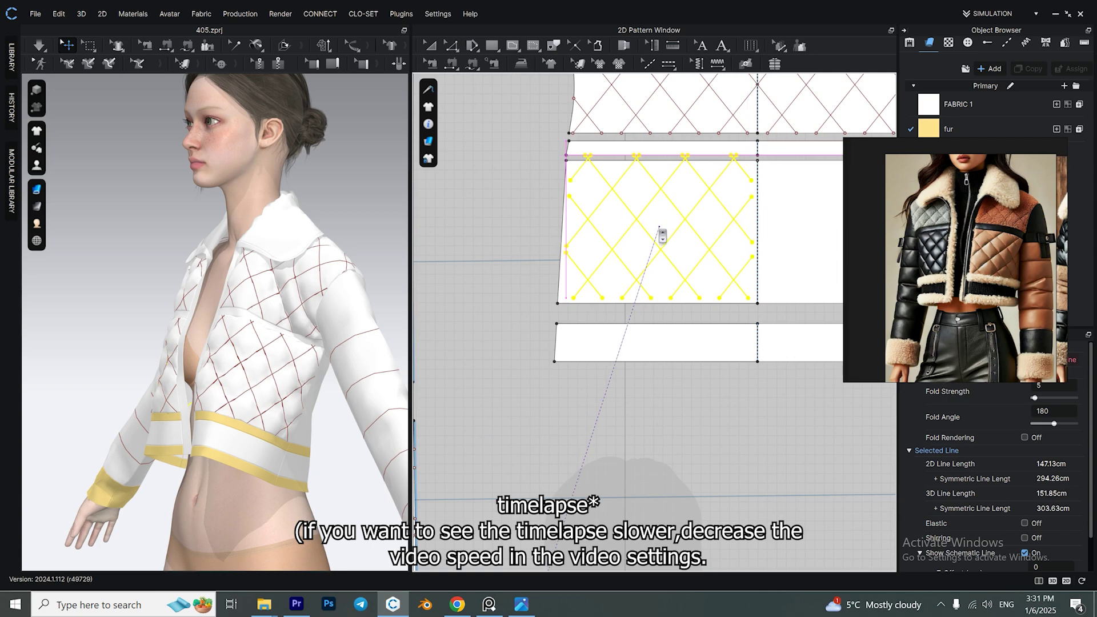
pyautogui.click(542, 211)
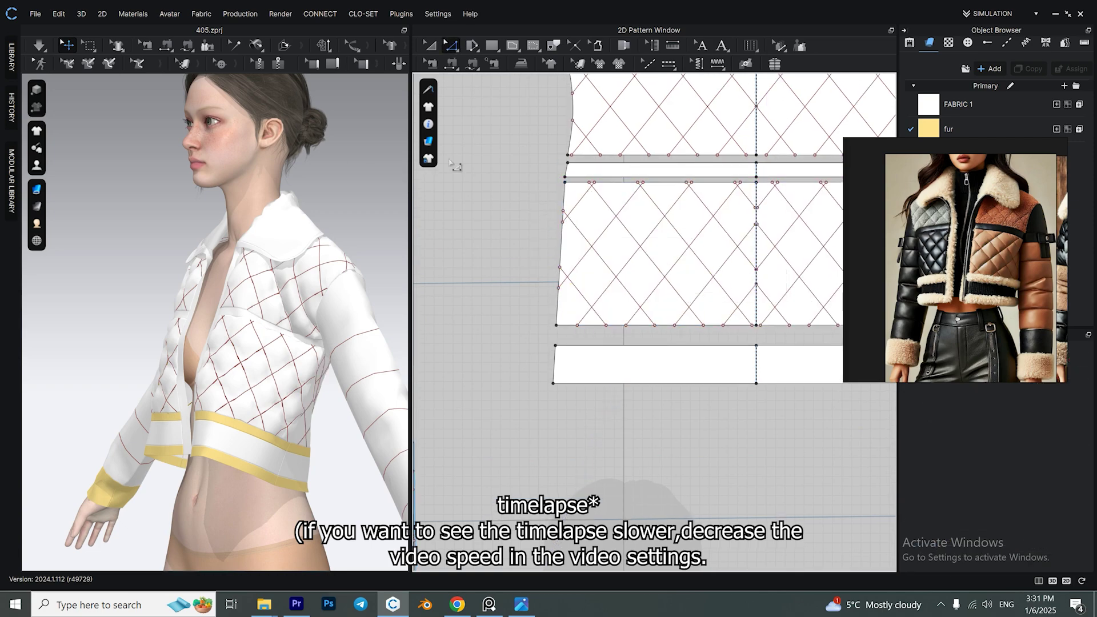
# Clone the two quilted back panels as a layer and place the copies above the original back pattern.
pyautogui.scroll(-5, 680, 320)
pyautogui.click(714, 228)
pyautogui.rightClick(734, 240)
pyautogui.click(754, 343)
pyautogui.click(669, 243)
pyautogui.moveTo(171, 342); pyautogui.dragTo(286, 343, button='right')
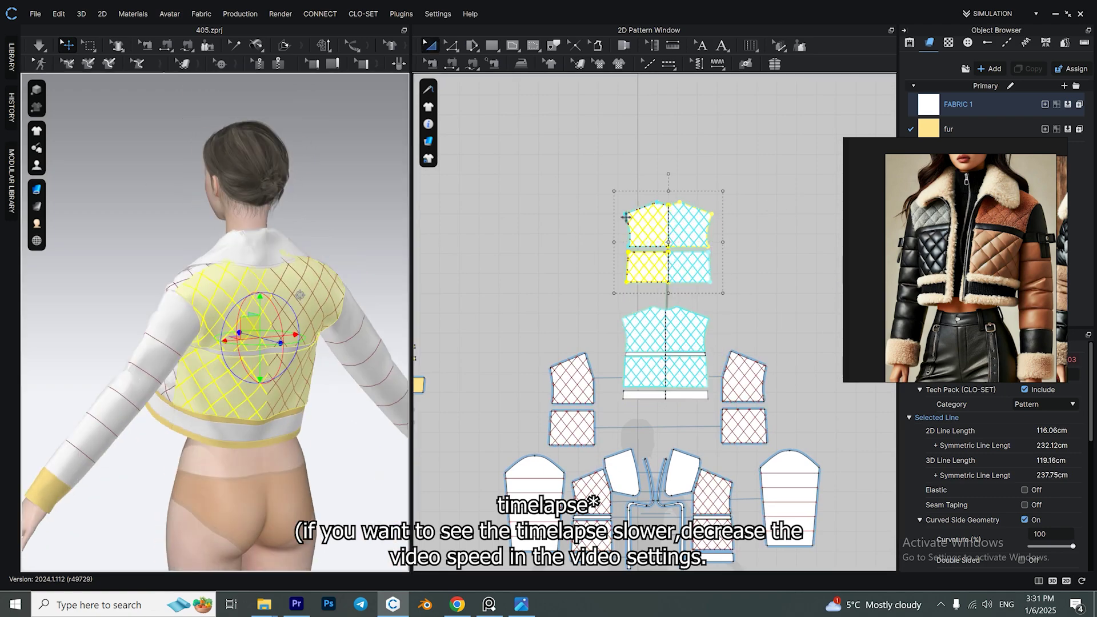
# Unlink the symmetric halves of the cloned back panels and set the panels' pressure to 6.
pyautogui.rightClick(685, 240)
pyautogui.click(714, 274)
pyautogui.scroll(3, 679, 229)
pyautogui.scroll(-5, 971, 458)
pyautogui.scroll(-2, 972, 458)
pyautogui.doubleClick(1062, 494)
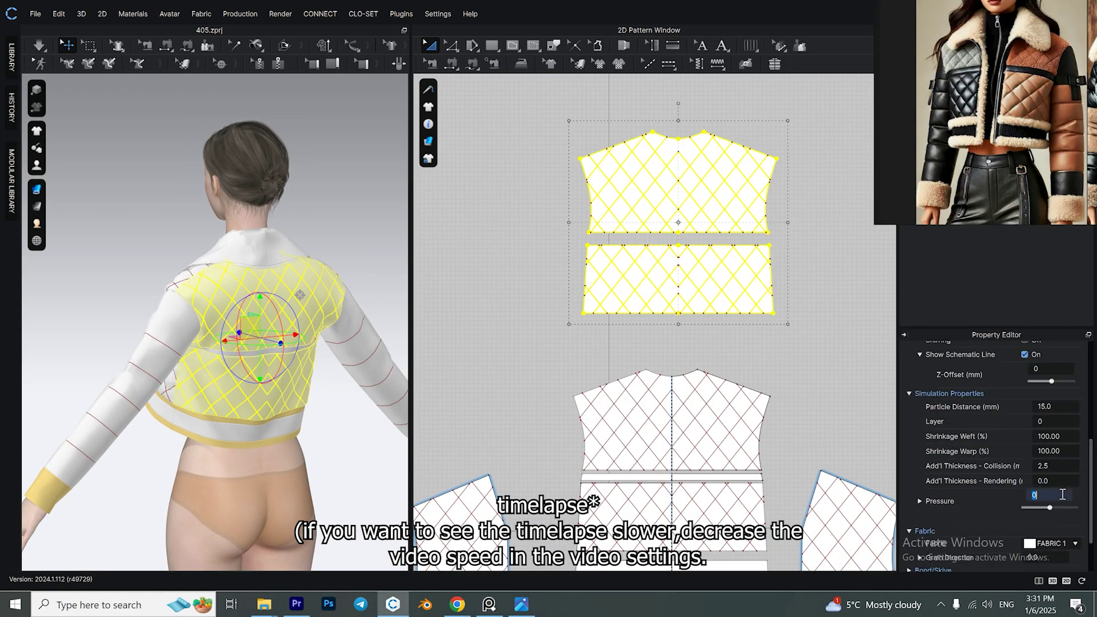
# Change the pressure of the original quilted back panels and scale the cloned back panels up slightly.
pyautogui.click(678, 375)
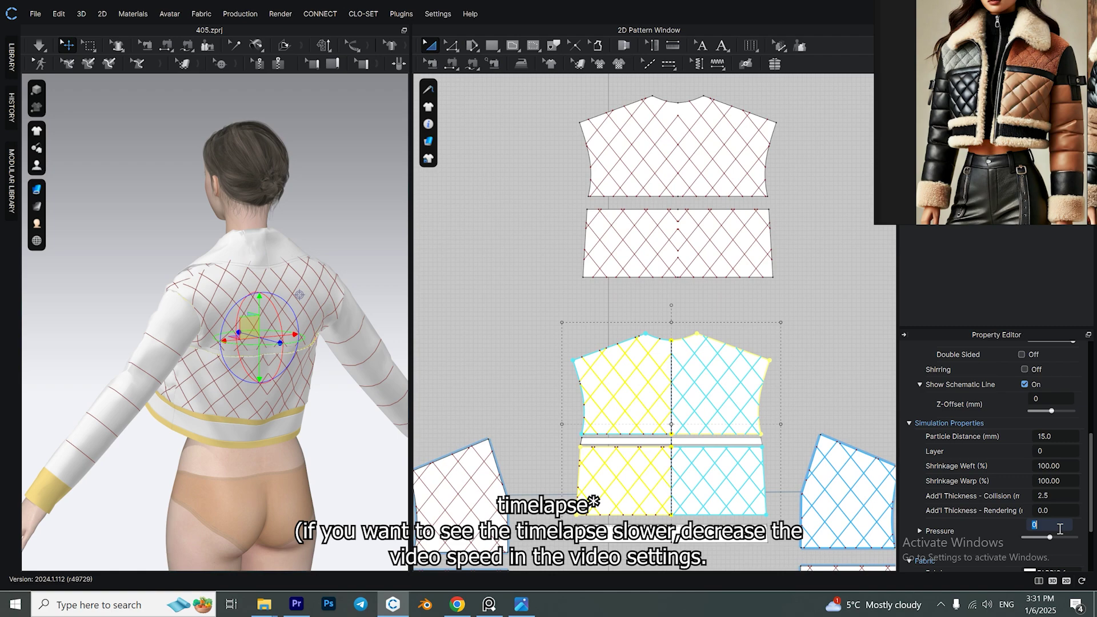
pyautogui.click(733, 237)
pyautogui.moveTo(568, 290); pyautogui.dragTo(563, 293)
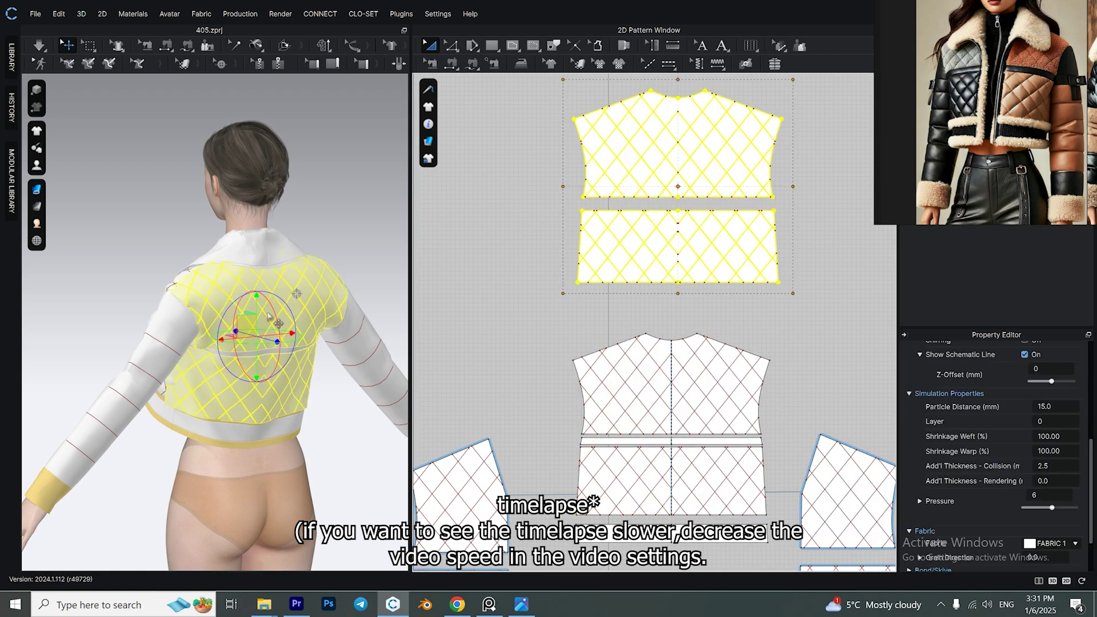
pyautogui.click(563, 295)
# Simulate the garment to puff up the quilted back, pulling the upper back and front waistband into shape.
pyautogui.moveTo(354, 247); pyautogui.dragTo(178, 345, button='right')
pyautogui.click(254, 340)
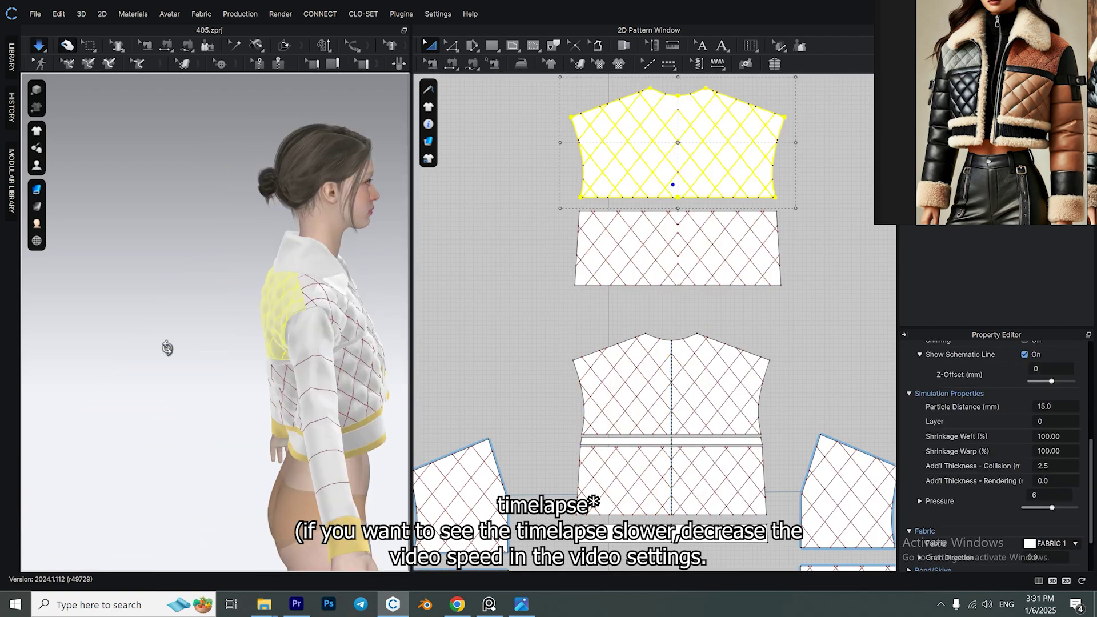
pyautogui.moveTo(254, 340); pyautogui.dragTo(277, 298, button='right')
pyautogui.click(277, 297)
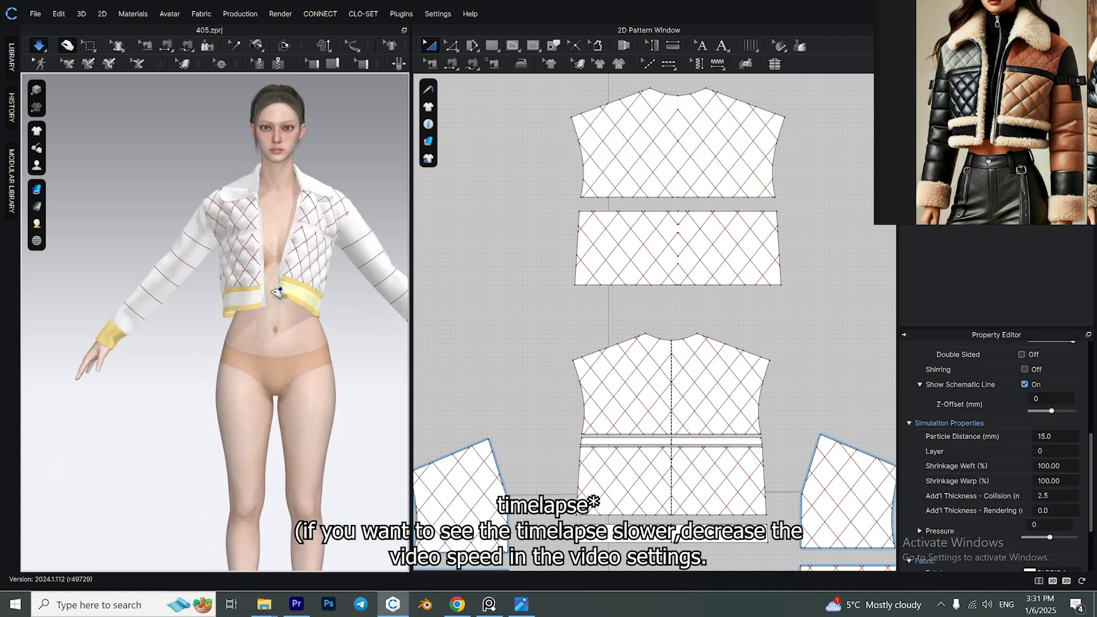
# Adjust the material type of FABRIC 1 and set its color to black.
pyautogui.hotkey('ctrl', 'a')
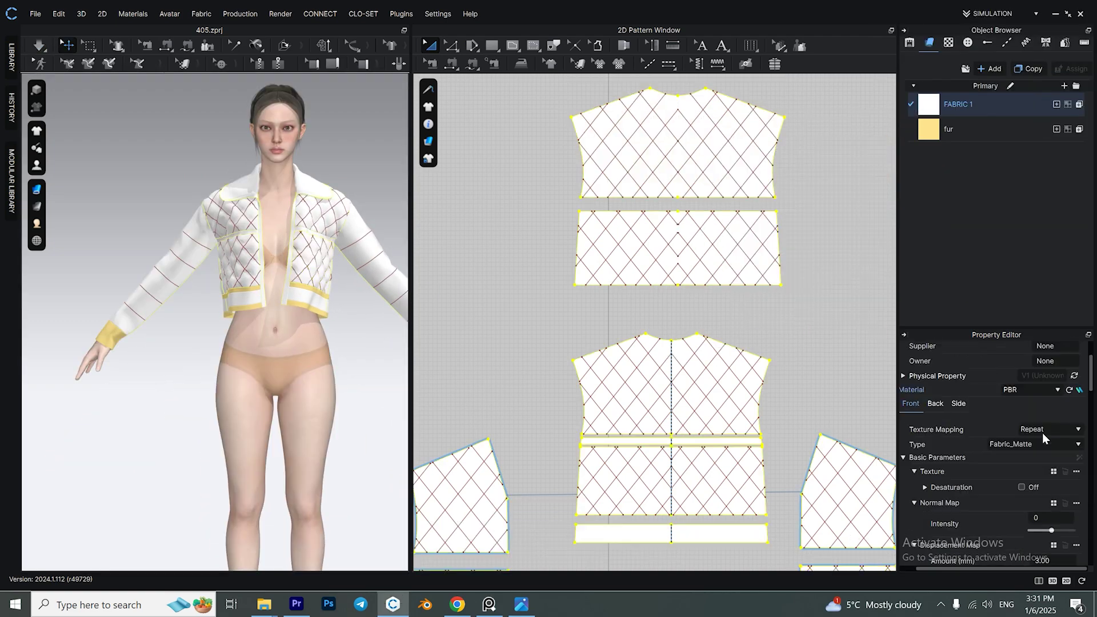
pyautogui.click(1006, 413)
pyautogui.click(1013, 519)
pyautogui.scroll(-3, 1065, 465)
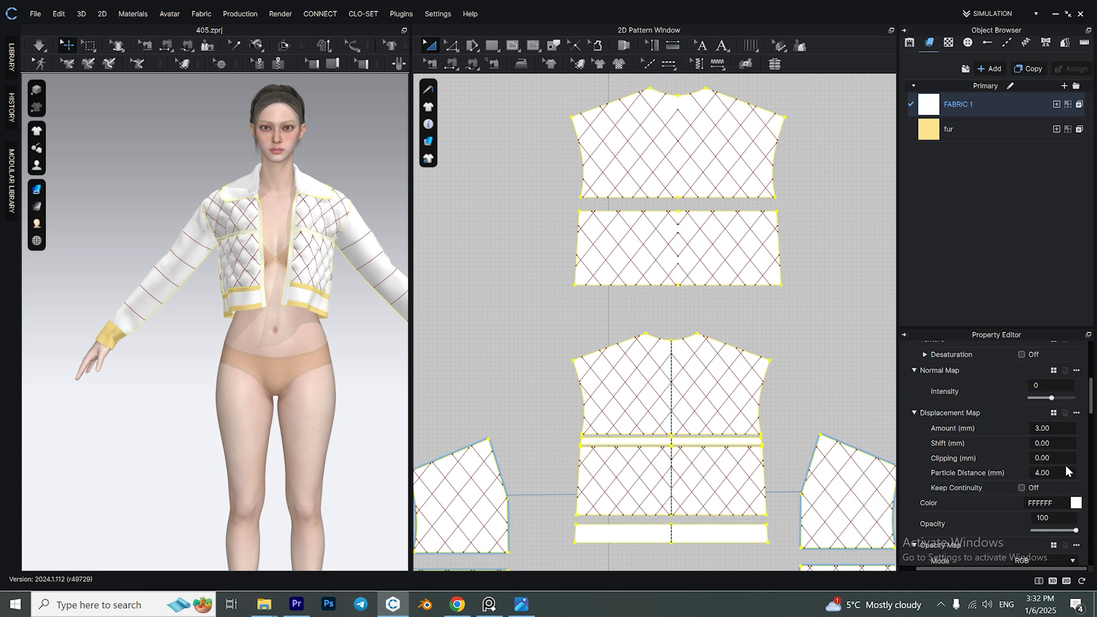
pyautogui.click(1075, 503)
pyautogui.click(497, 326)
pyautogui.click(498, 445)
pyautogui.scroll(3, 349, 197)
pyautogui.click(350, 197)
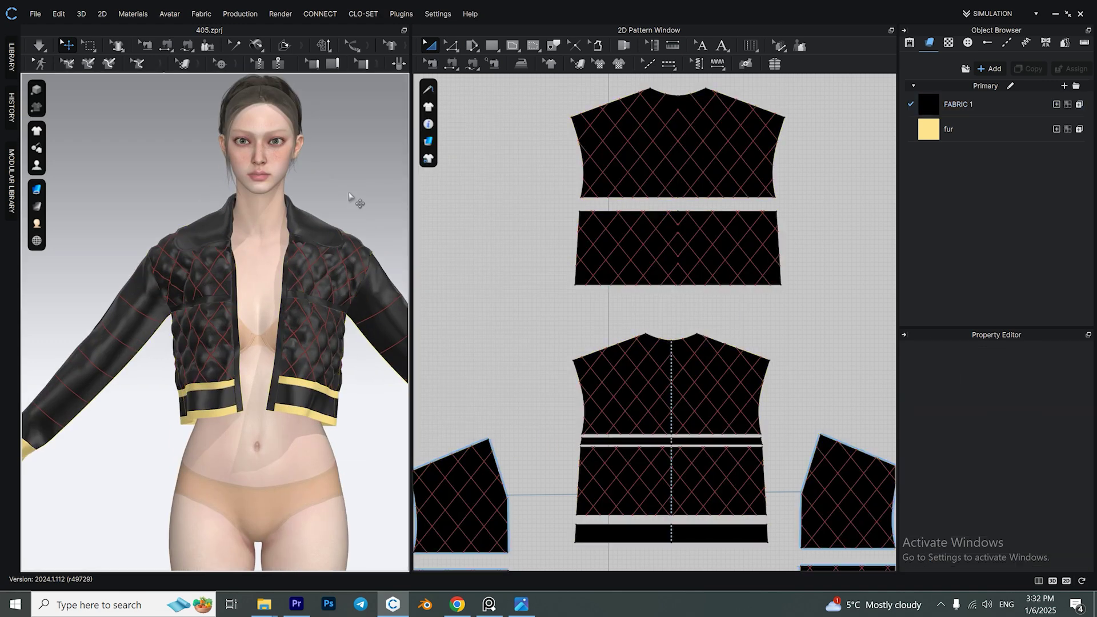
# Set the roughness intensity of FABRIC 1 to 37 and check the sheen on the jacket.
pyautogui.click(944, 109)
pyautogui.scroll(-2, 1039, 428)
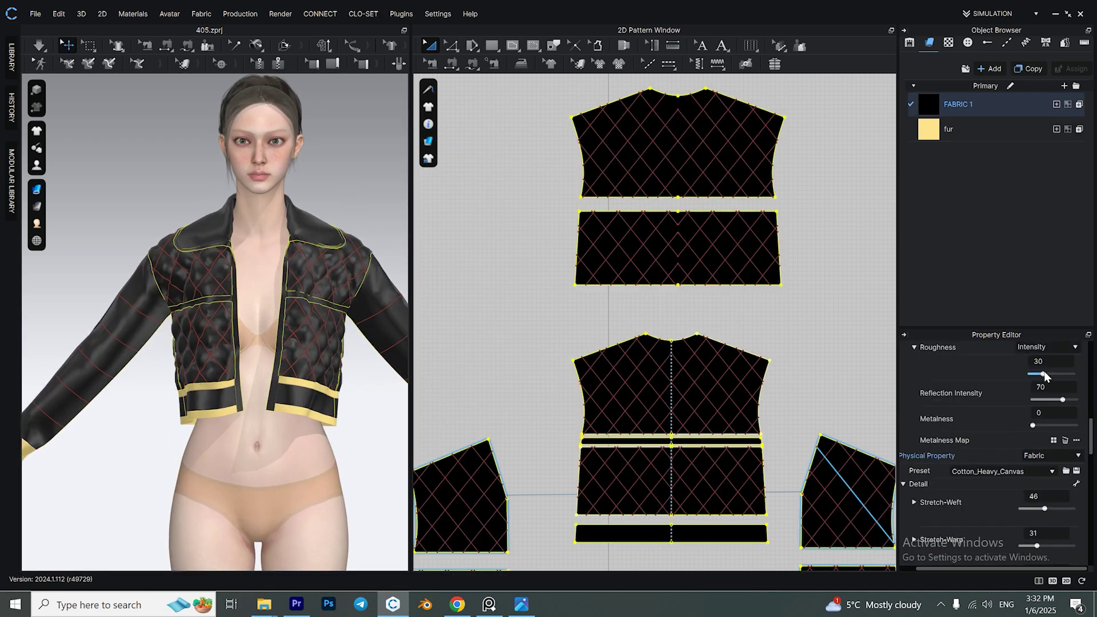
pyautogui.moveTo(1044, 374); pyautogui.dragTo(1048, 375)
pyautogui.moveTo(377, 278); pyautogui.dragTo(320, 281, button='right')
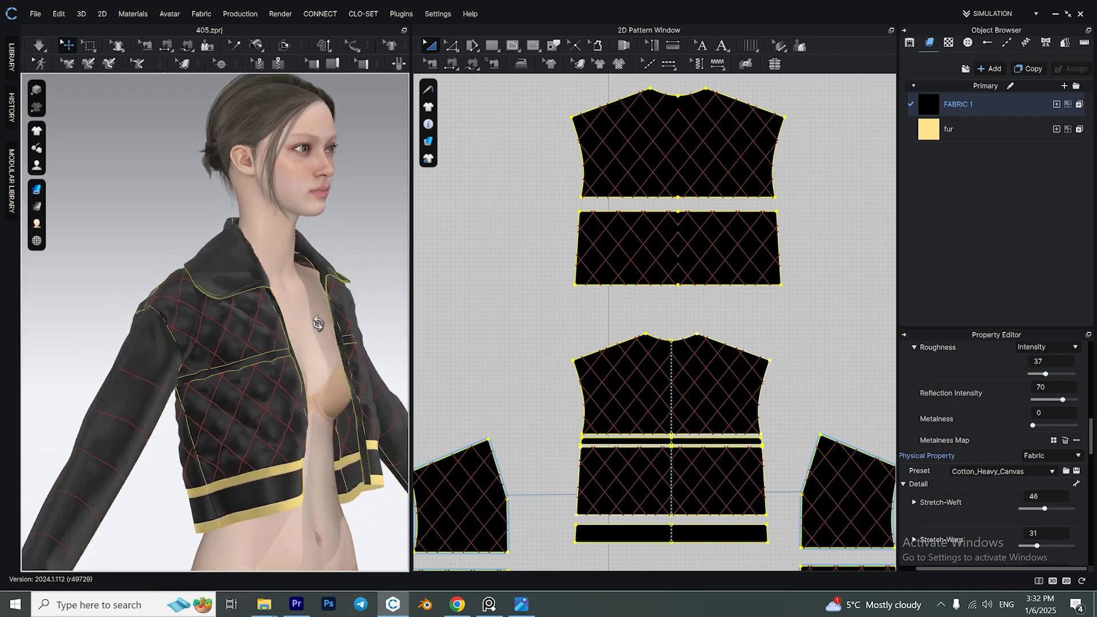
pyautogui.click(493, 306)
# Set the thickness of FABRIC 1 to 2.00 mm.
pyautogui.scroll(-2, 492, 306)
pyautogui.click(930, 104)
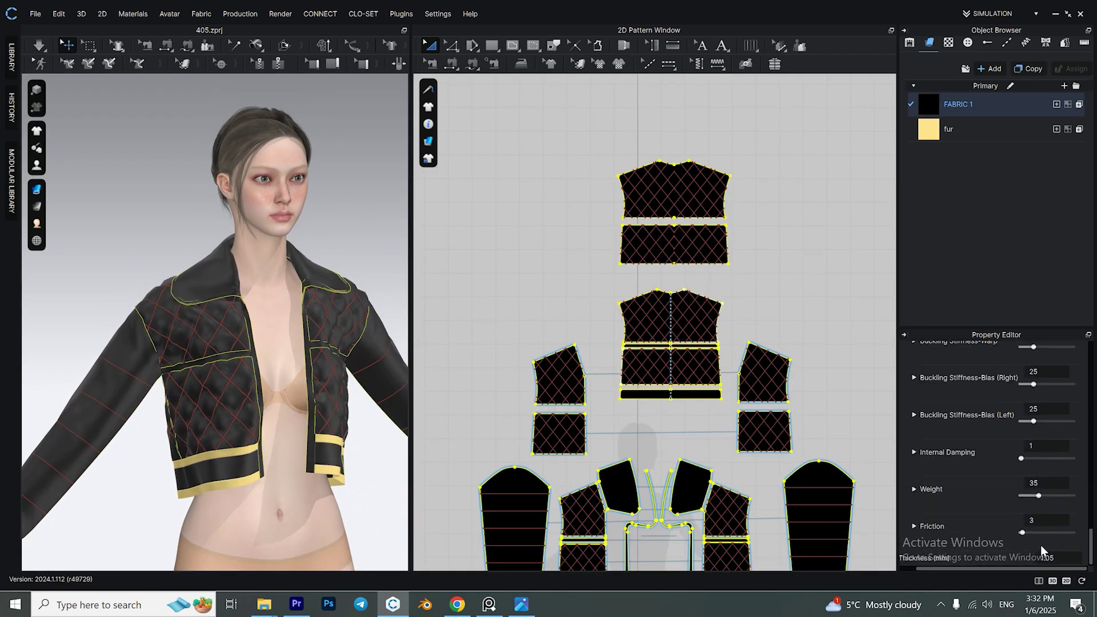
pyautogui.moveTo(186, 264); pyautogui.dragTo(278, 304, button='right')
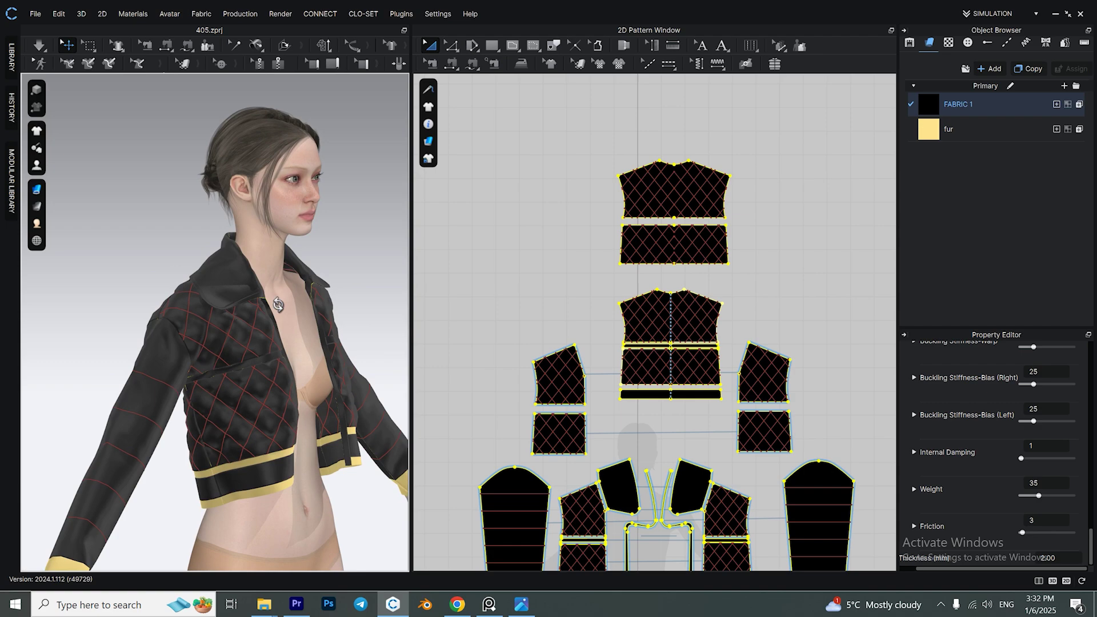
pyautogui.rightClick(278, 303)
# Change the garment's surface display style in 3D and return to the avatar's front view.
pyautogui.click(36, 189)
pyautogui.click(103, 211)
pyautogui.moveTo(103, 214); pyautogui.dragTo(257, 355, button='right')
pyautogui.click(343, 372)
pyautogui.moveTo(557, 371); pyautogui.dragTo(588, 280, button='right')
pyautogui.press('2')
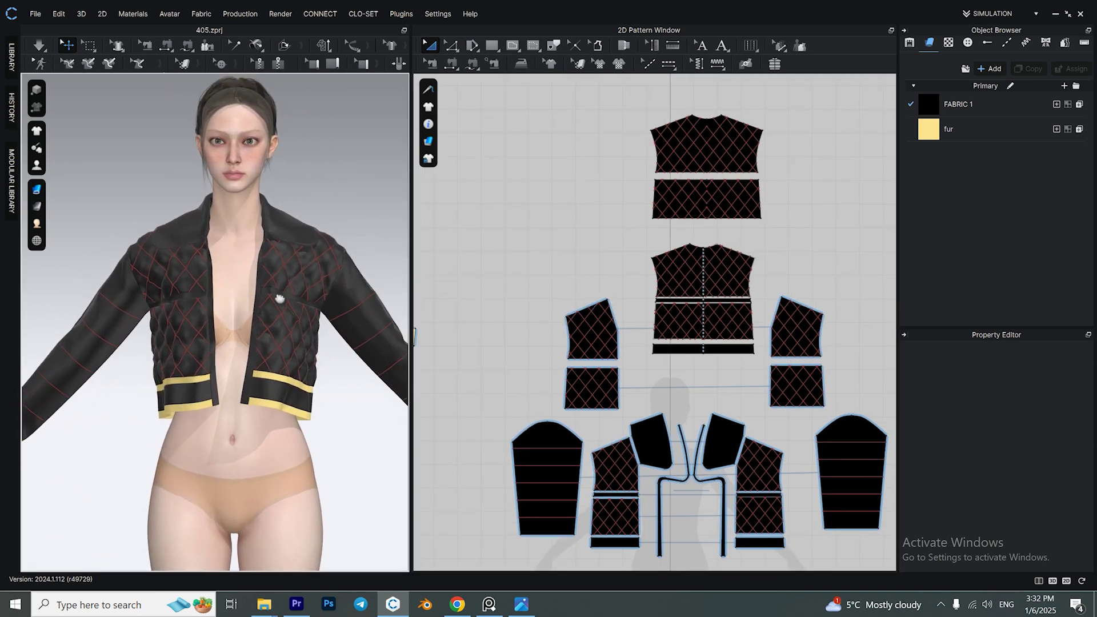
# Check the reference image and create a zipper along the inner edges of both front trims, from under the collar to the hem.
pyautogui.click(488, 600)
pyautogui.scroll(2, 764, 166)
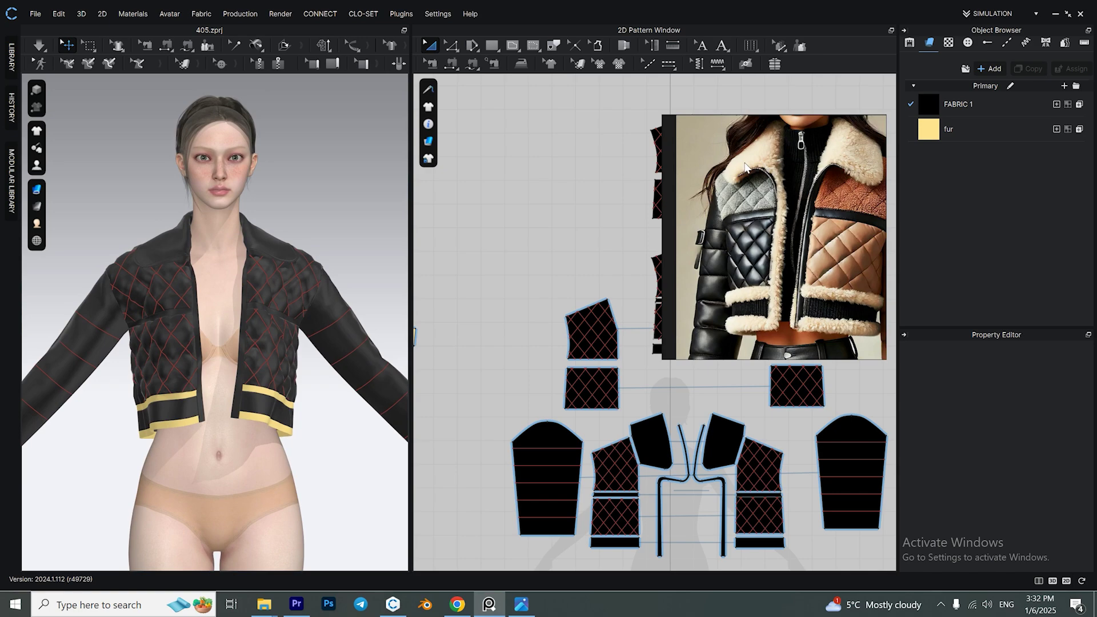
pyautogui.click(844, 127)
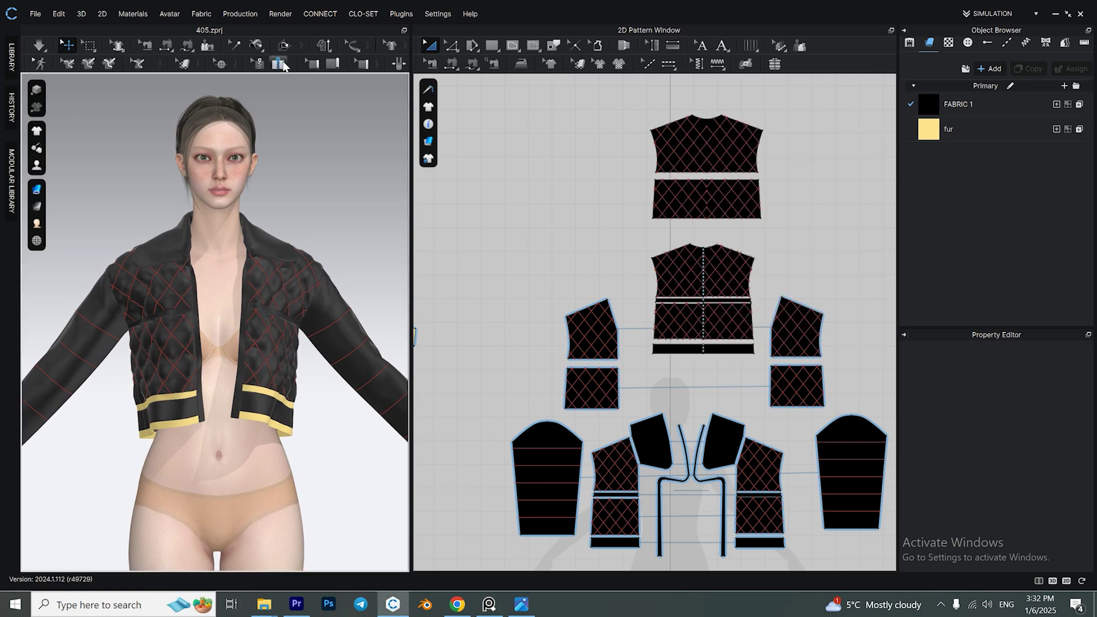
pyautogui.click(279, 64)
pyautogui.scroll(6, 611, 384)
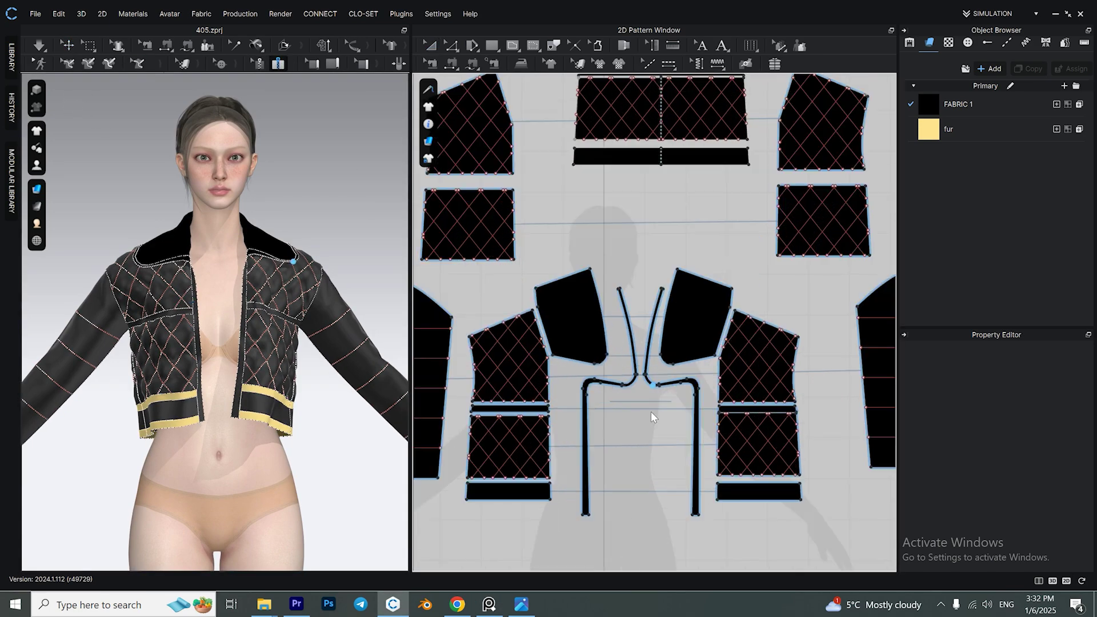
pyautogui.scroll(3, 606, 383)
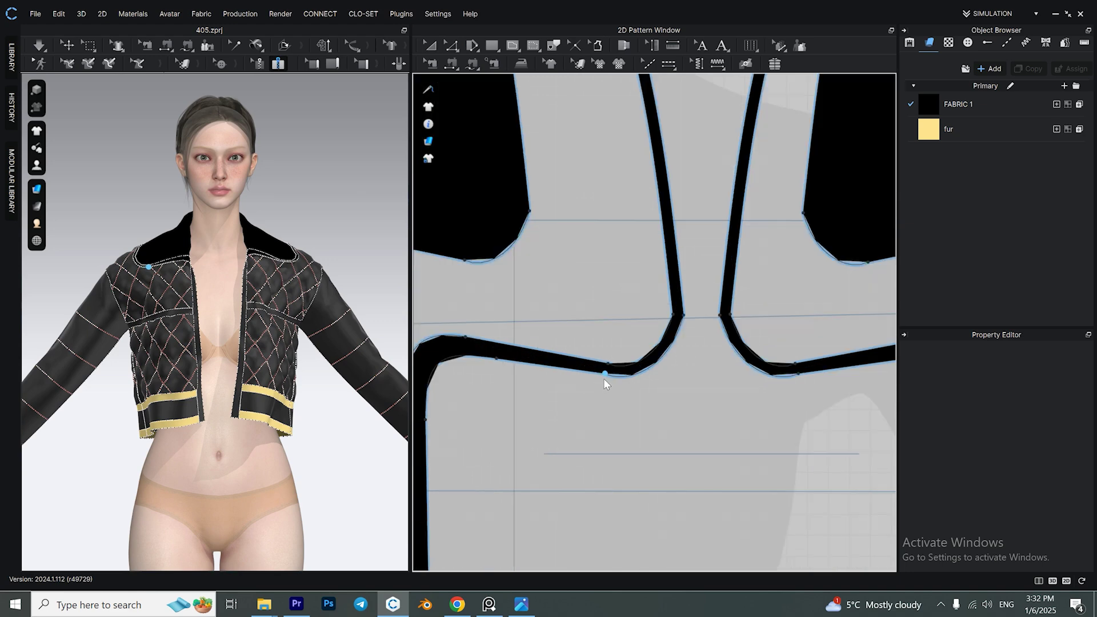
pyautogui.scroll(-5, 473, 377)
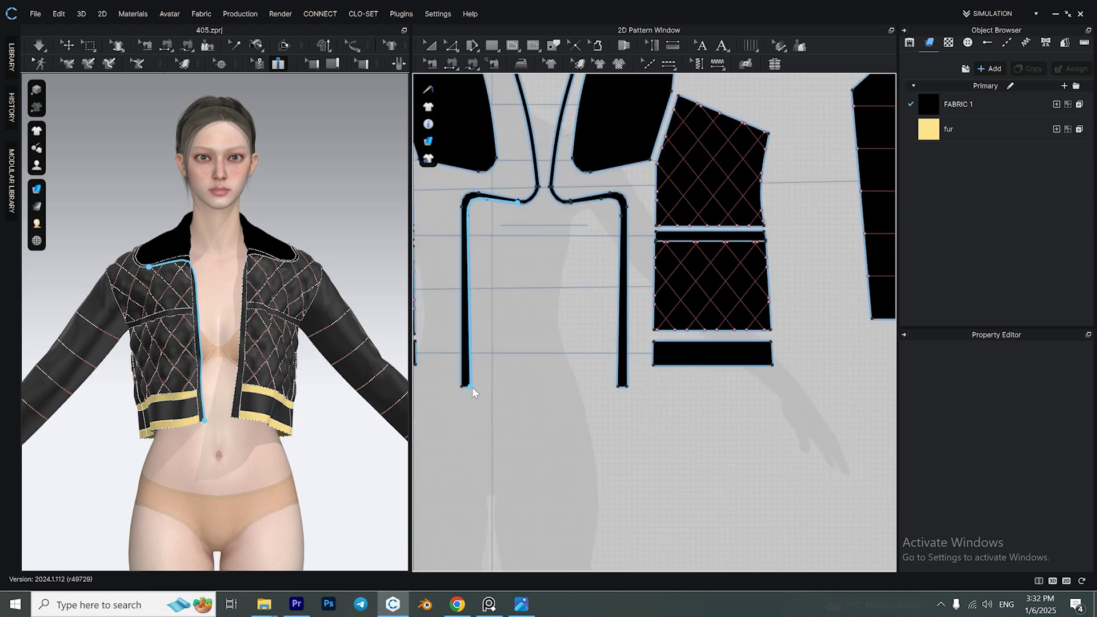
pyautogui.scroll(4, 565, 211)
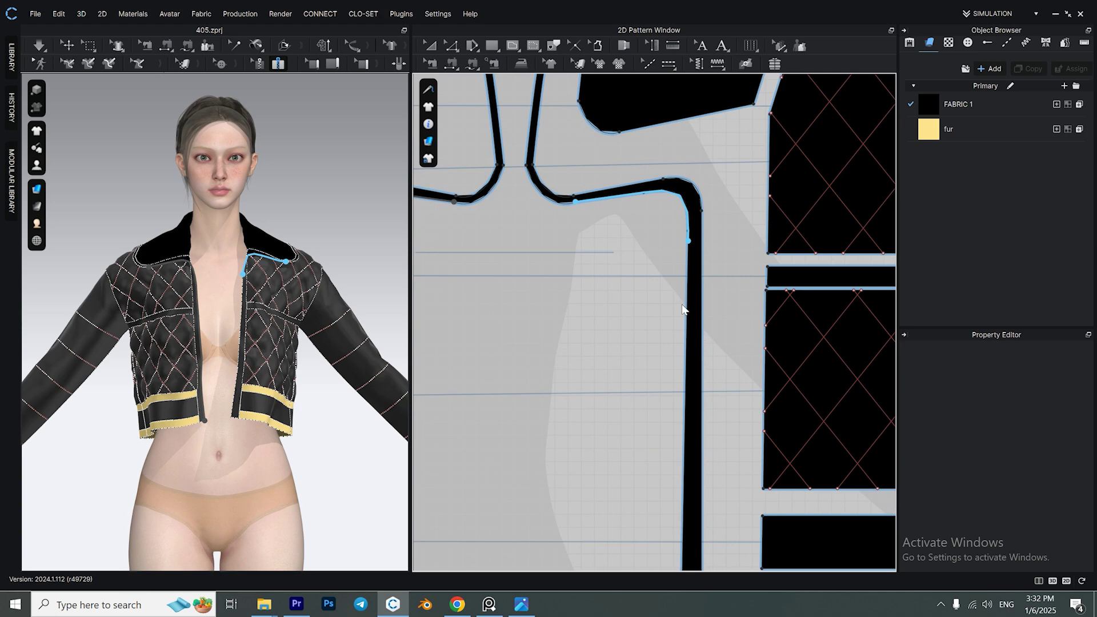
pyautogui.scroll(-2, 682, 309)
pyautogui.press('Return')
pyautogui.scroll(-2, 239, 349)
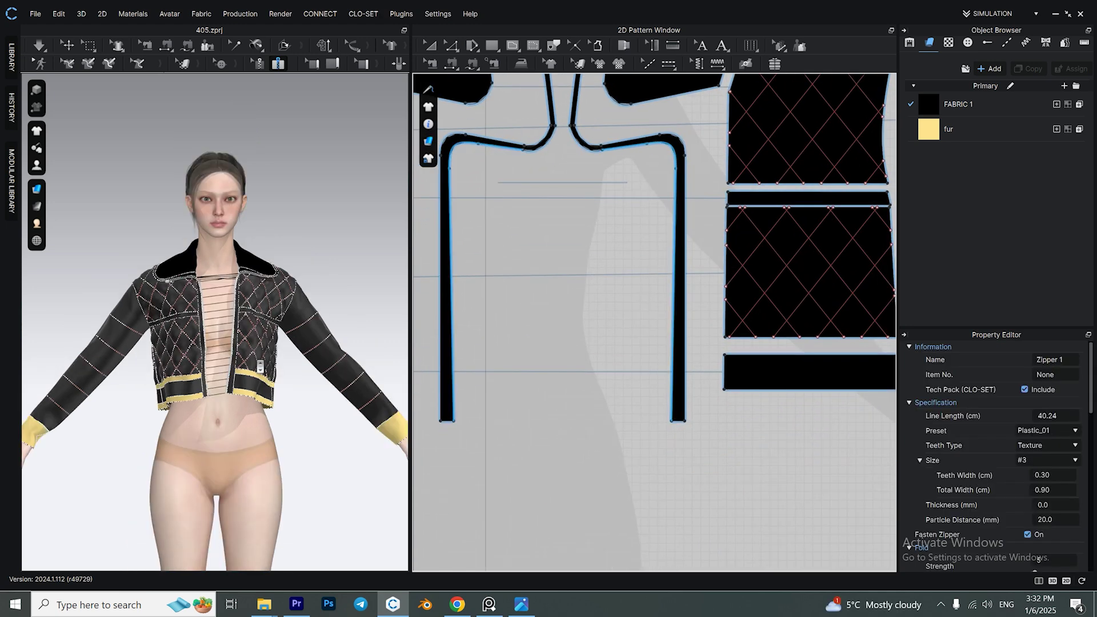
# Unfasten the new zipper so that the jacket front stays open.
pyautogui.scroll(5, 226, 312)
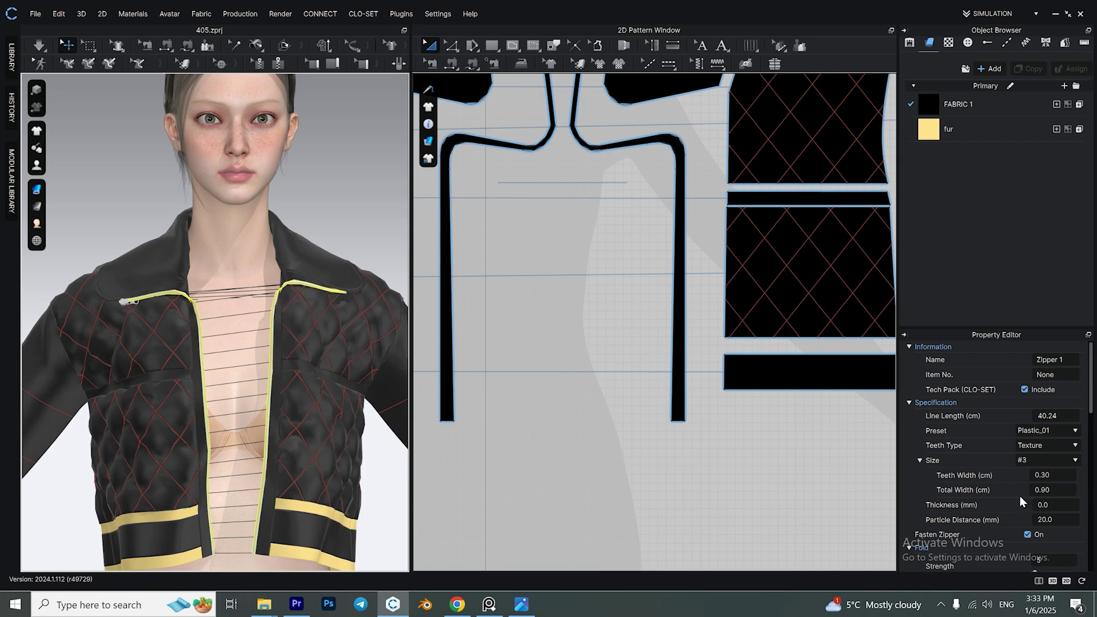
pyautogui.scroll(-3, 1032, 469)
pyautogui.scroll(-5, 175, 375)
pyautogui.moveTo(174, 375); pyautogui.dragTo(239, 314, button='right')
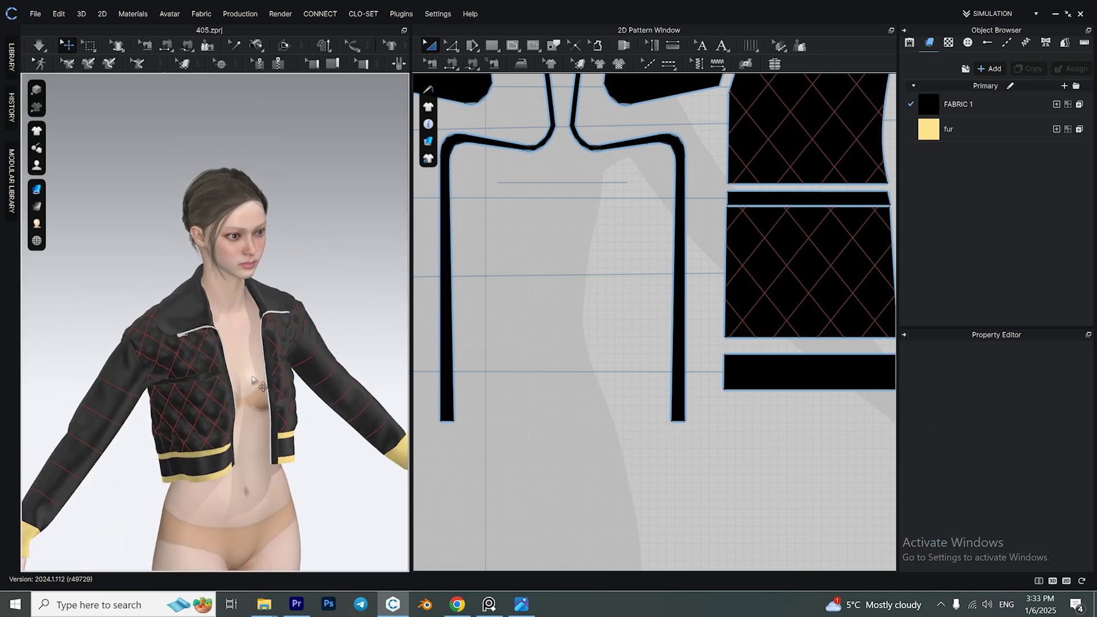
# Recolor the open front zipper's tape and teeth black to match the jacket.
pyautogui.scroll(5, 238, 314)
pyautogui.click(246, 303)
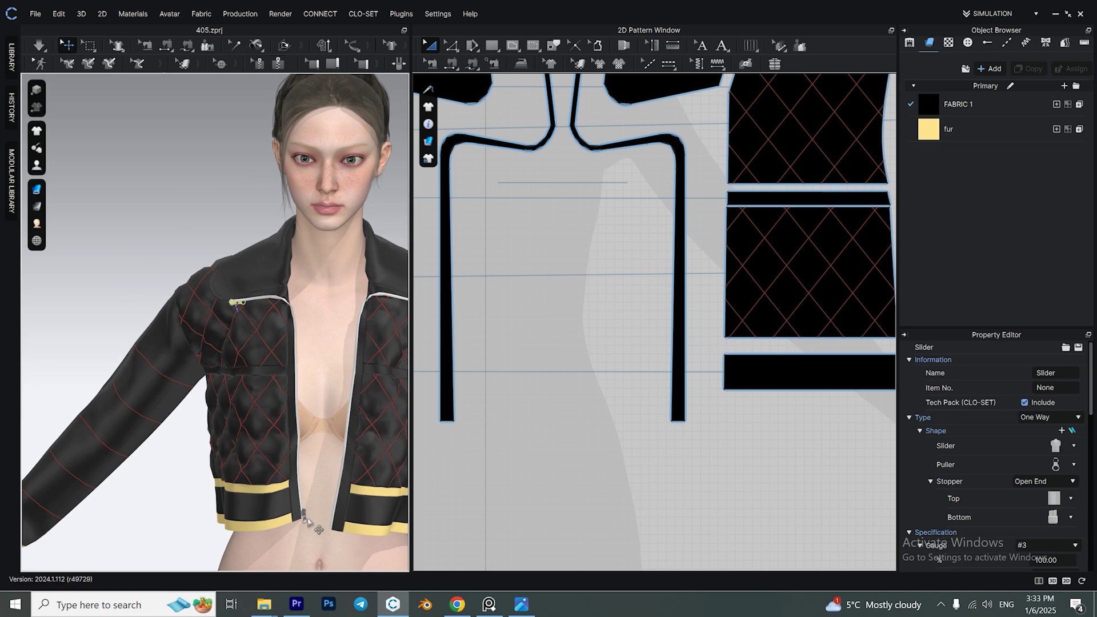
pyautogui.scroll(-4, 306, 520)
pyautogui.scroll(8, 178, 428)
pyautogui.click(179, 428)
pyautogui.scroll(-5, 1051, 457)
pyautogui.click(1076, 430)
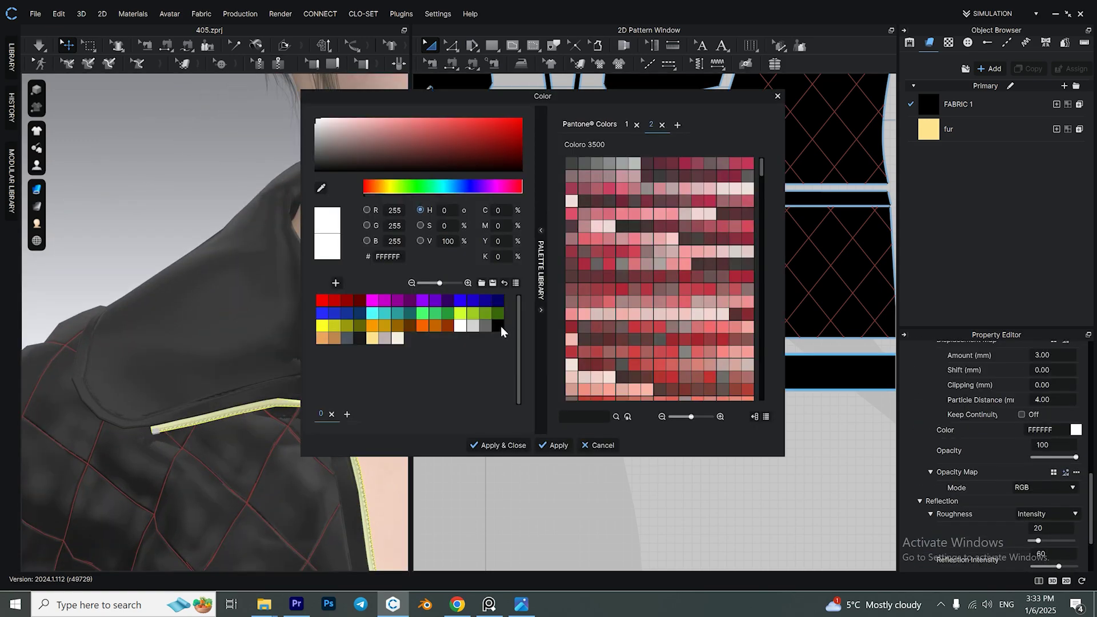
pyautogui.click(490, 445)
pyautogui.scroll(5, 1092, 497)
pyautogui.scroll(-5, 1092, 497)
pyautogui.click(1075, 395)
pyautogui.click(495, 445)
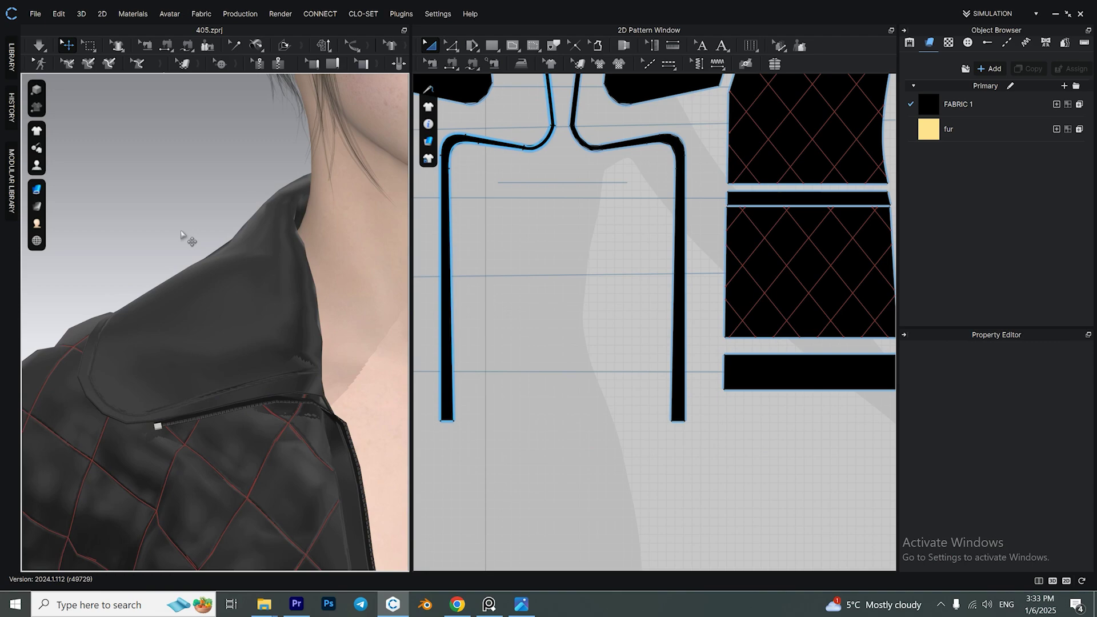
# Set the particle distance of all pattern pieces to 11 mm and simulate the jacket.
pyautogui.press('2')
pyautogui.hotkey('ctrl', 'a')
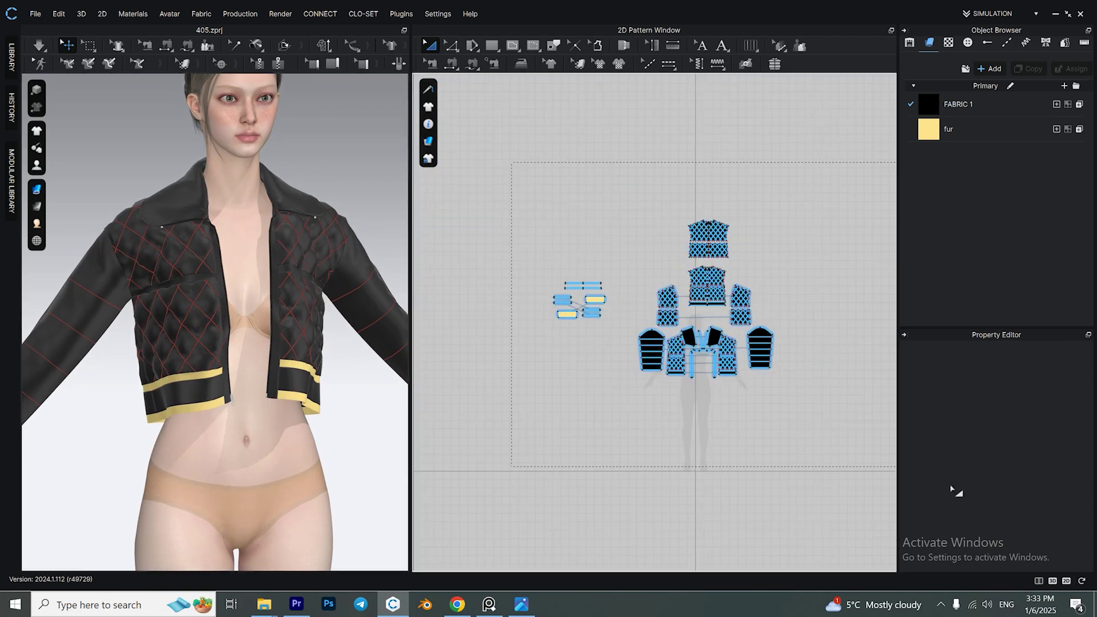
pyautogui.click(1065, 436)
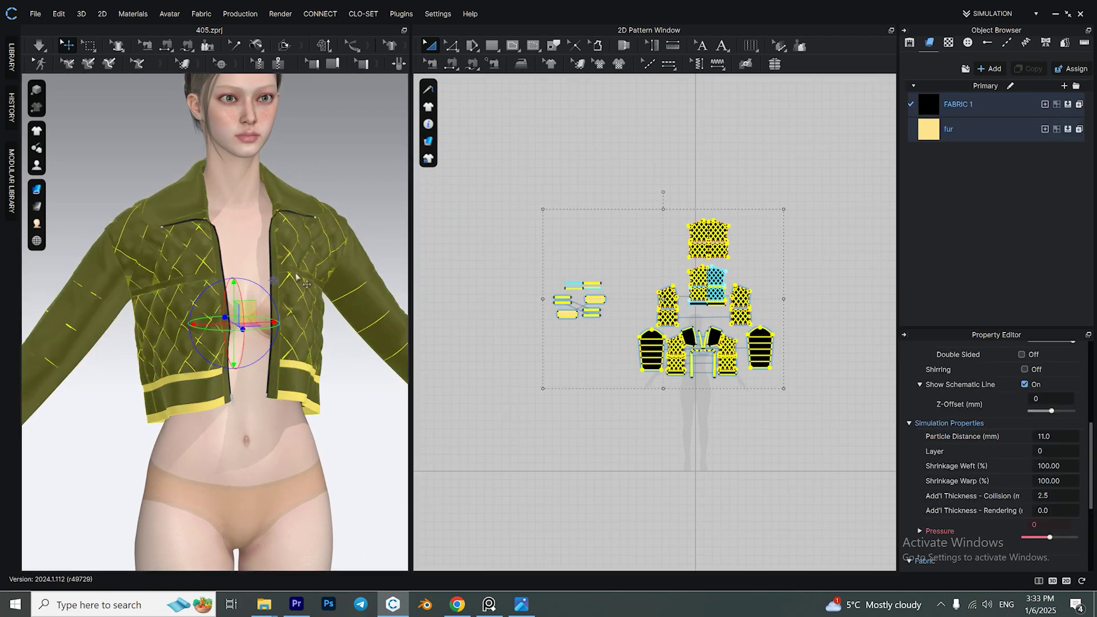
pyautogui.press('space')
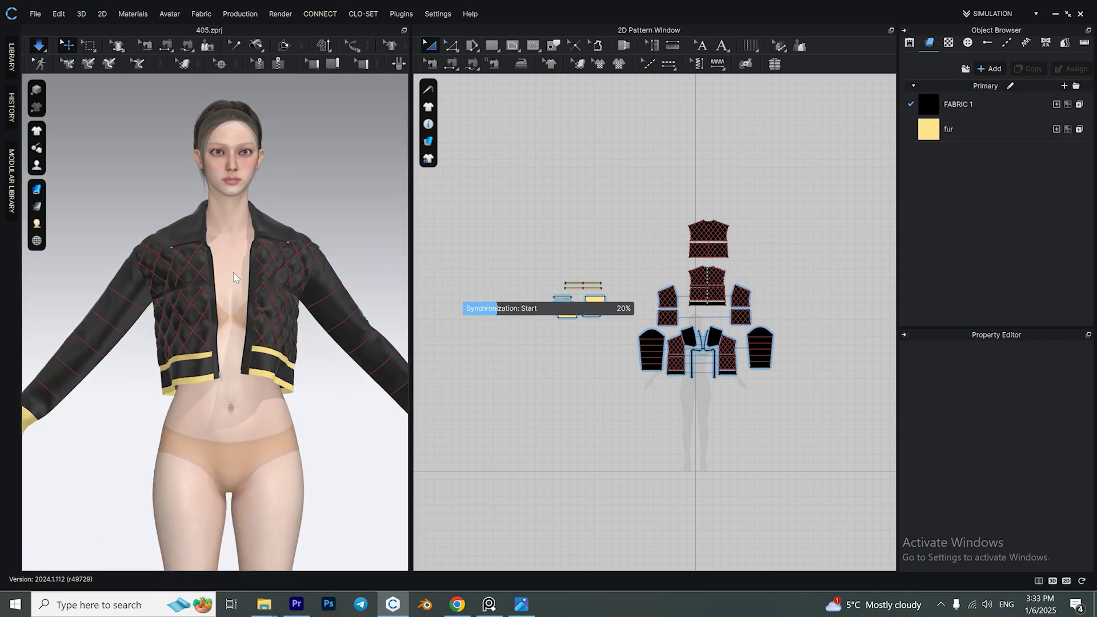
pyautogui.click(264, 317)
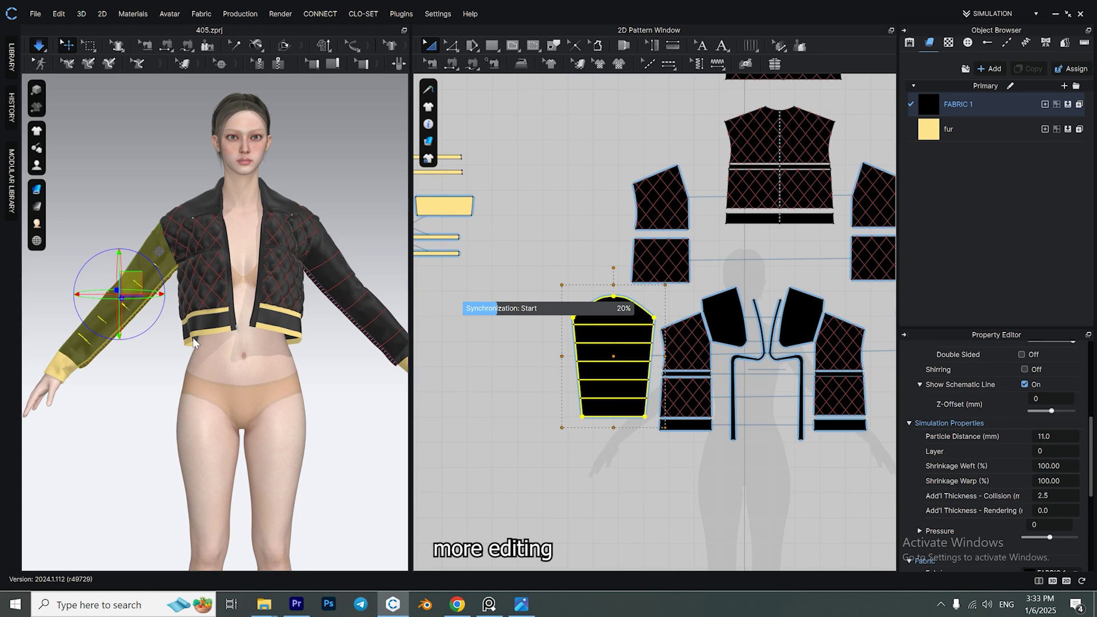
# Adjust the curvature of the sleeve cap's upper edge on the avatar's right sleeve pattern.
pyautogui.moveTo(193, 337); pyautogui.dragTo(410, 213, button='right')
pyautogui.click(450, 45)
pyautogui.scroll(5, 556, 260)
pyautogui.click(556, 260)
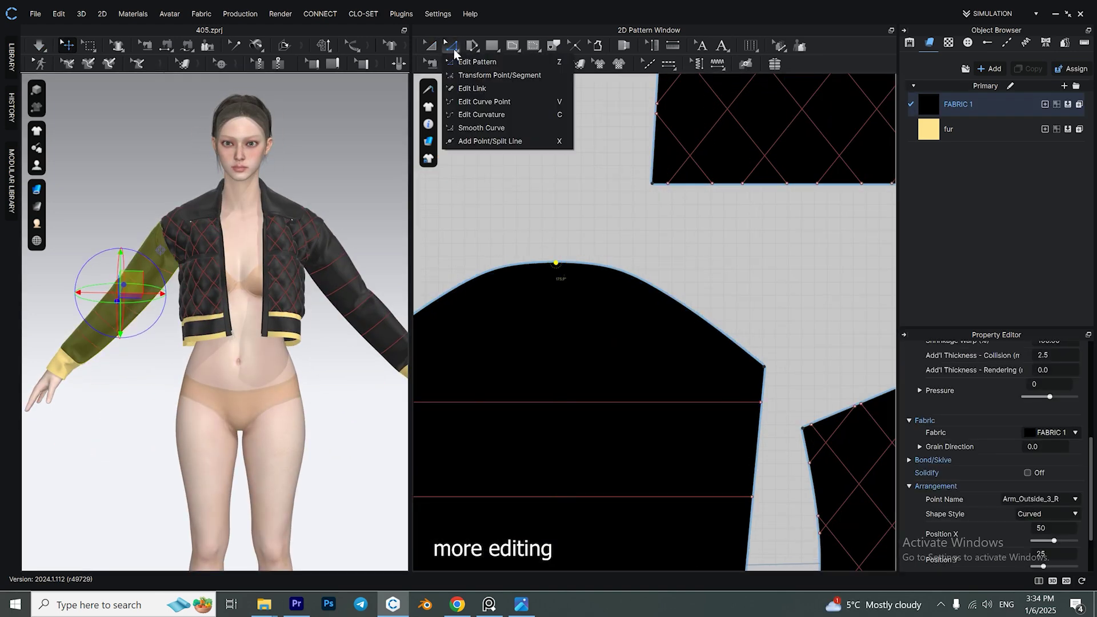
pyautogui.scroll(4, 480, 284)
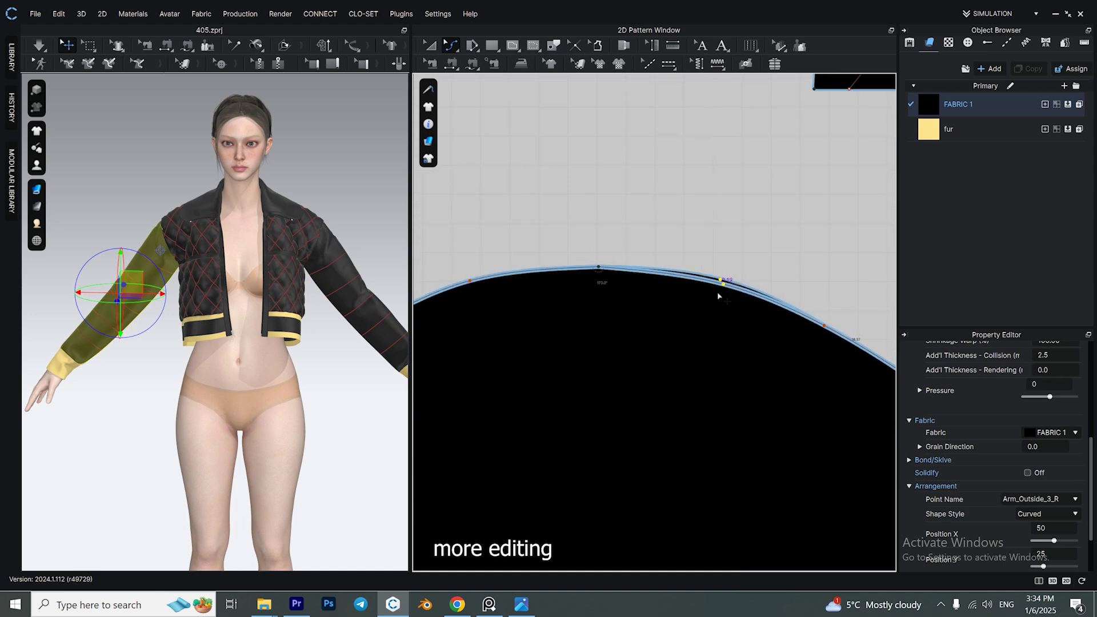
pyautogui.scroll(-10, 718, 296)
pyautogui.press('a')
# Create a Layer Clone (Over) of the right sleeve beside the original pattern and remove its linked editing.
pyautogui.click(612, 212)
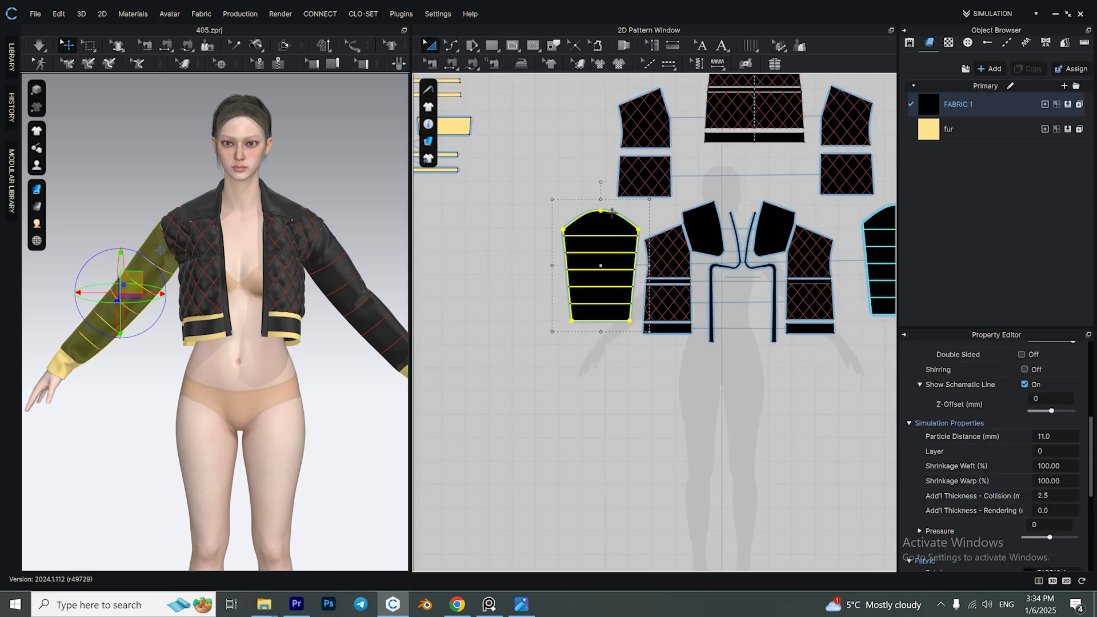
pyautogui.rightClick(611, 215)
pyautogui.click(663, 296)
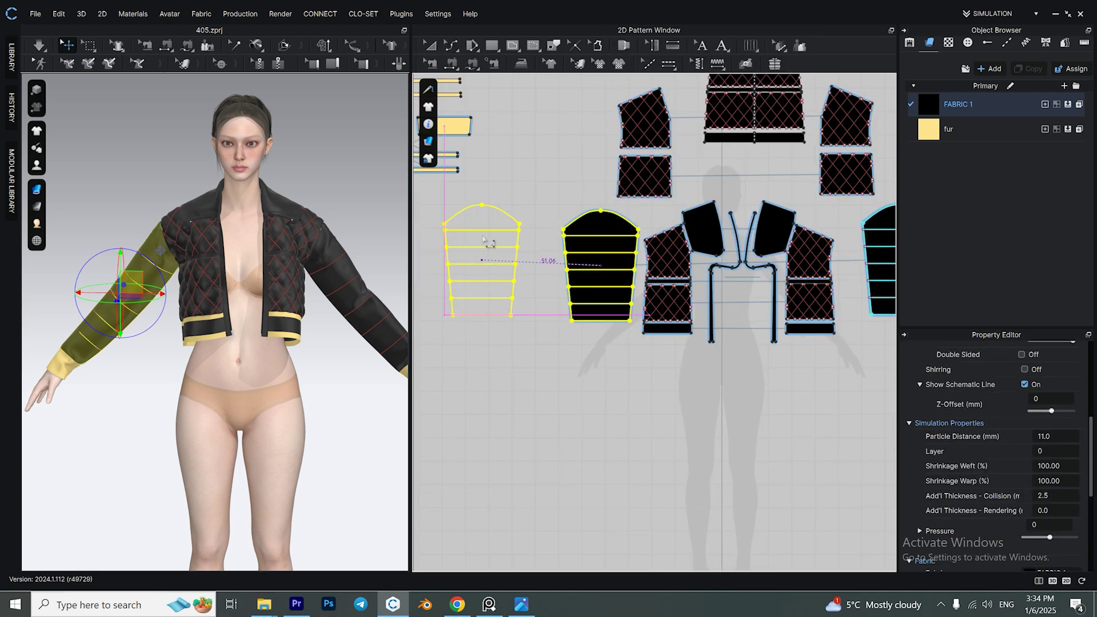
pyautogui.click(478, 212)
pyautogui.rightClick(478, 211)
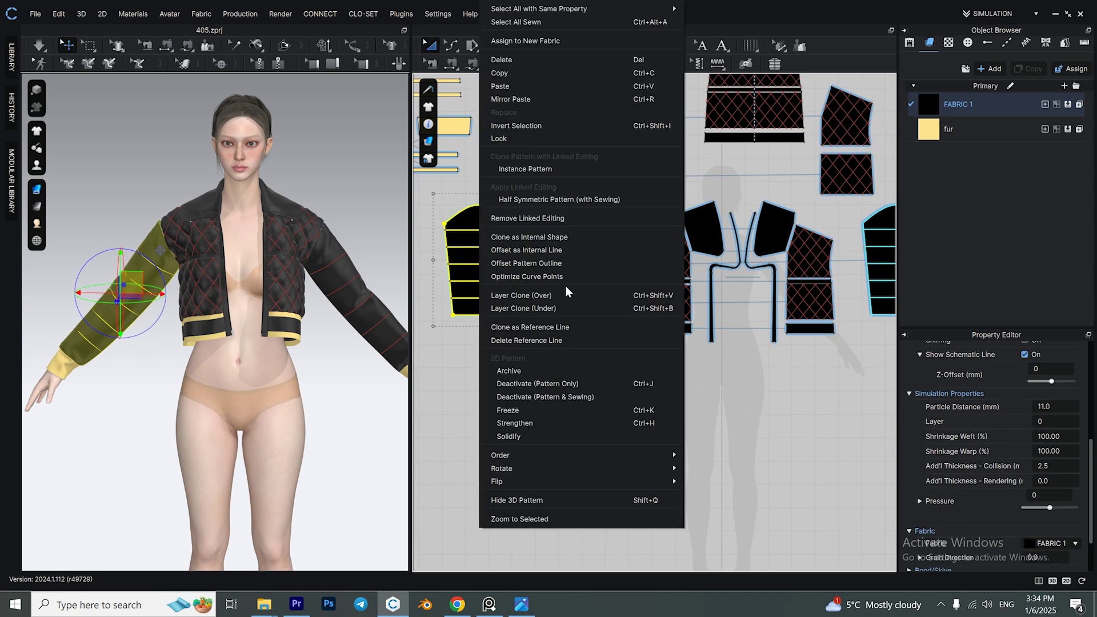
pyautogui.click(546, 218)
# Set the cloned sleeve's pressure to 6 and edit the pressure of the original sleeve.
pyautogui.scroll(-1, 1050, 436)
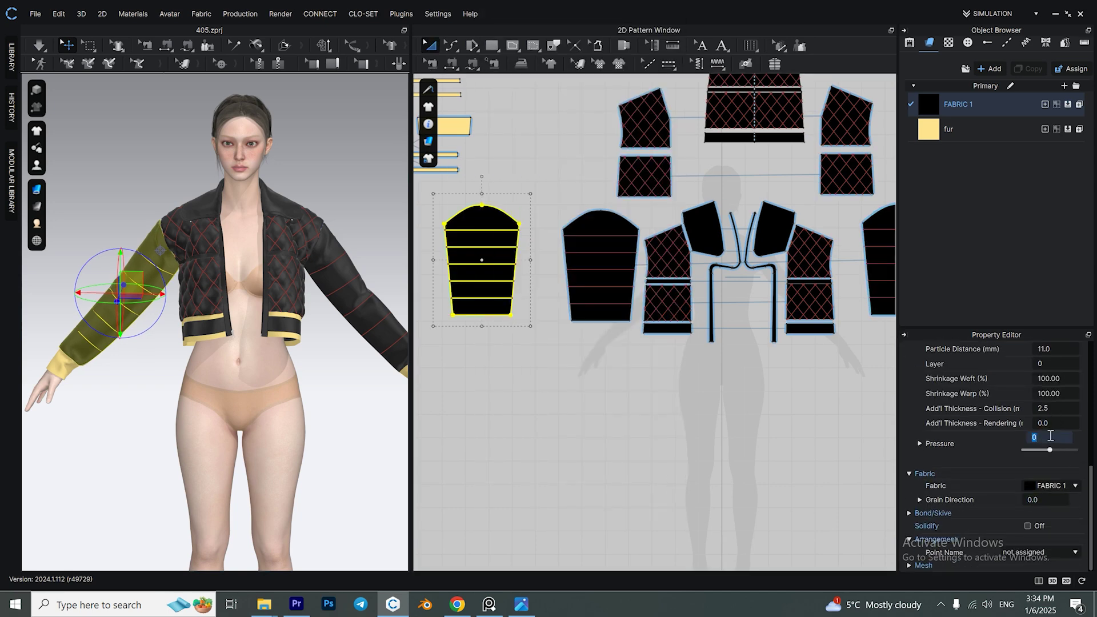
pyautogui.scroll(3, 202, 284)
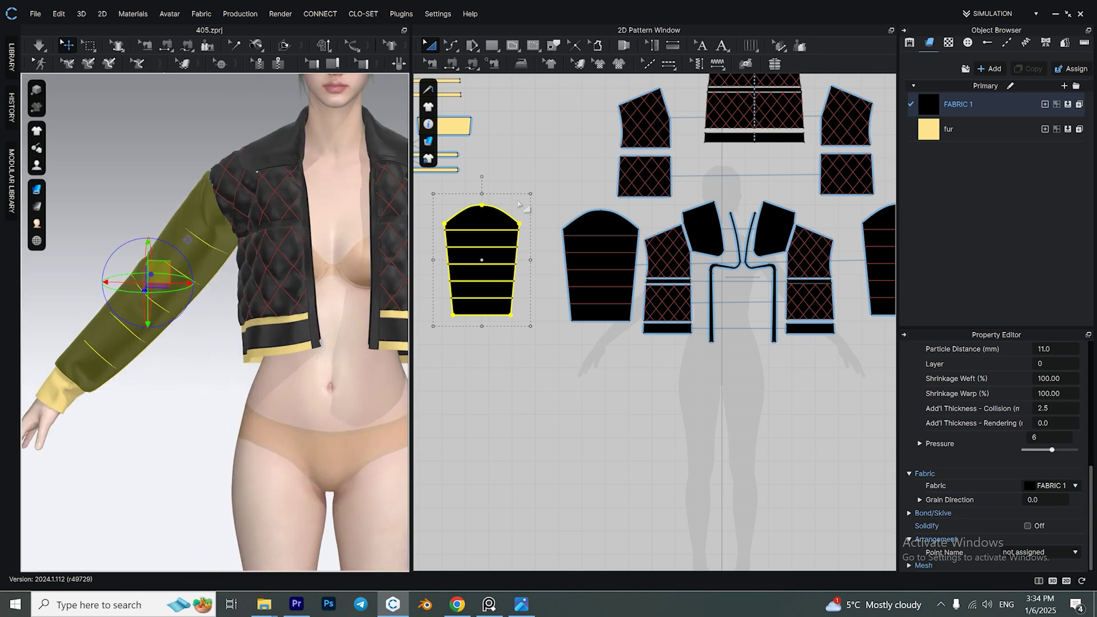
pyautogui.click(601, 263)
pyautogui.doubleClick(1058, 467)
pyautogui.click(483, 263)
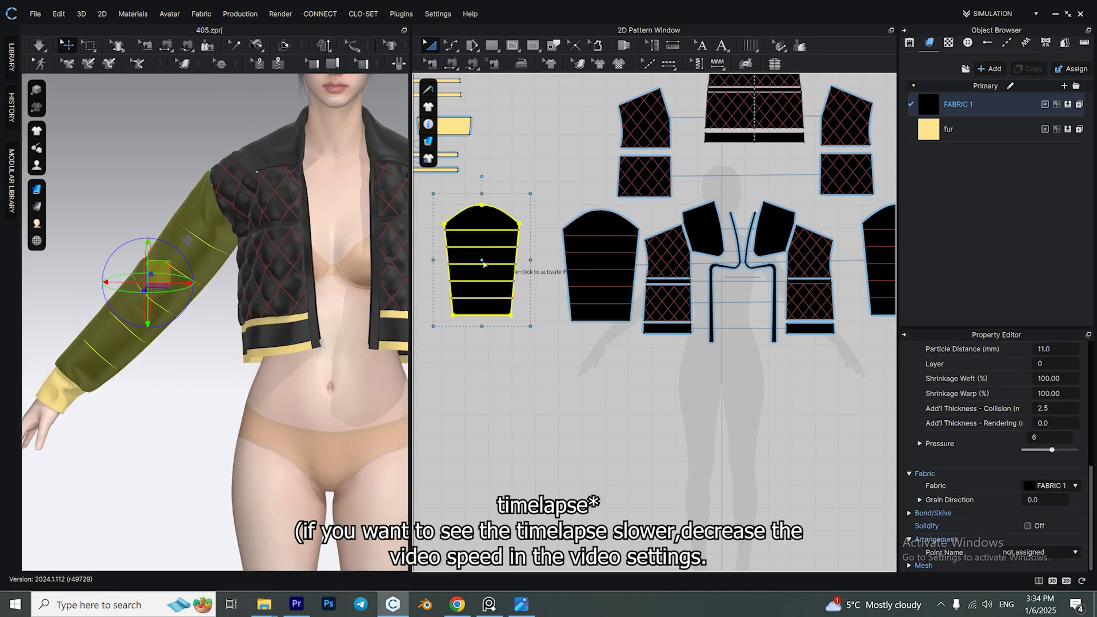
# Enlarge the cloned outer sleeve pattern slightly and simulate it so the sleeve puffs between its quilting lines.
pyautogui.moveTo(429, 331); pyautogui.dragTo(460, 330, button='right')
pyautogui.press('space')
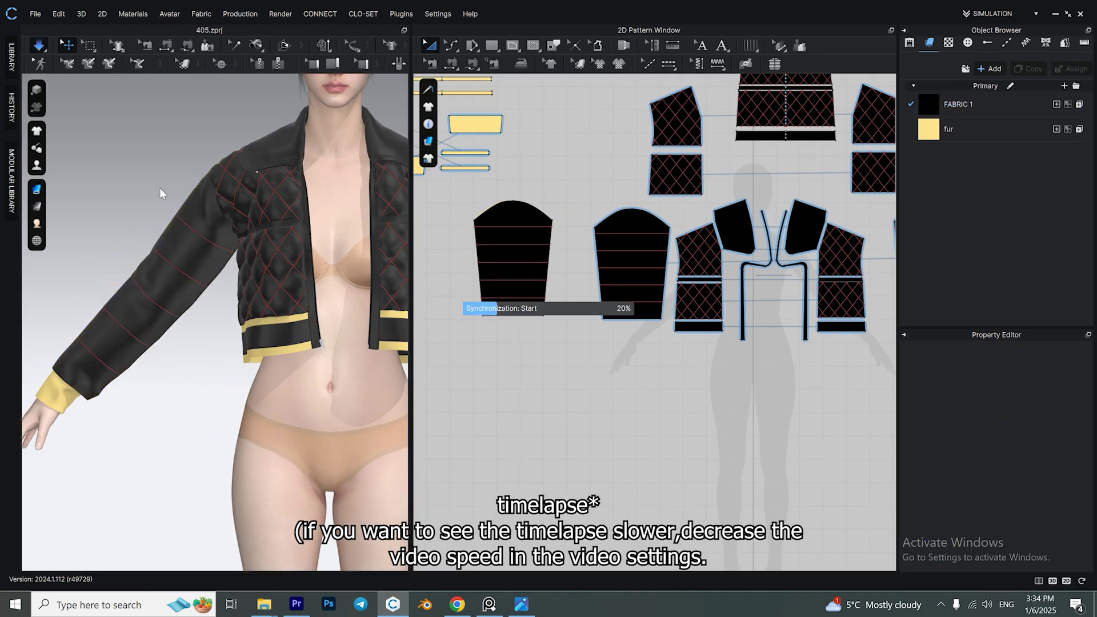
pyautogui.click(137, 282)
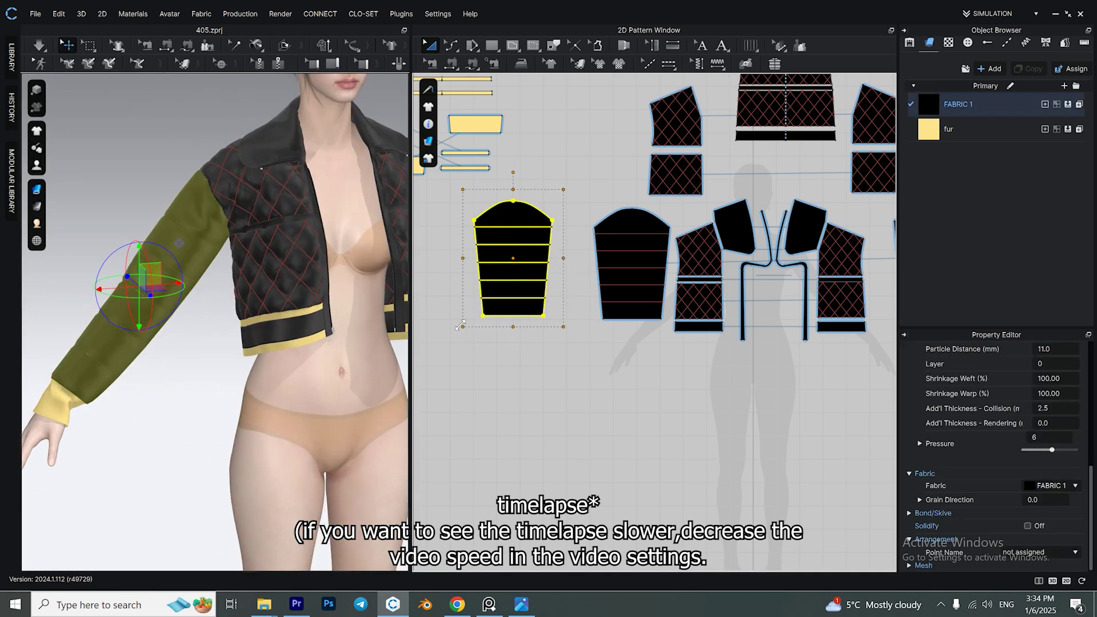
pyautogui.click(539, 201)
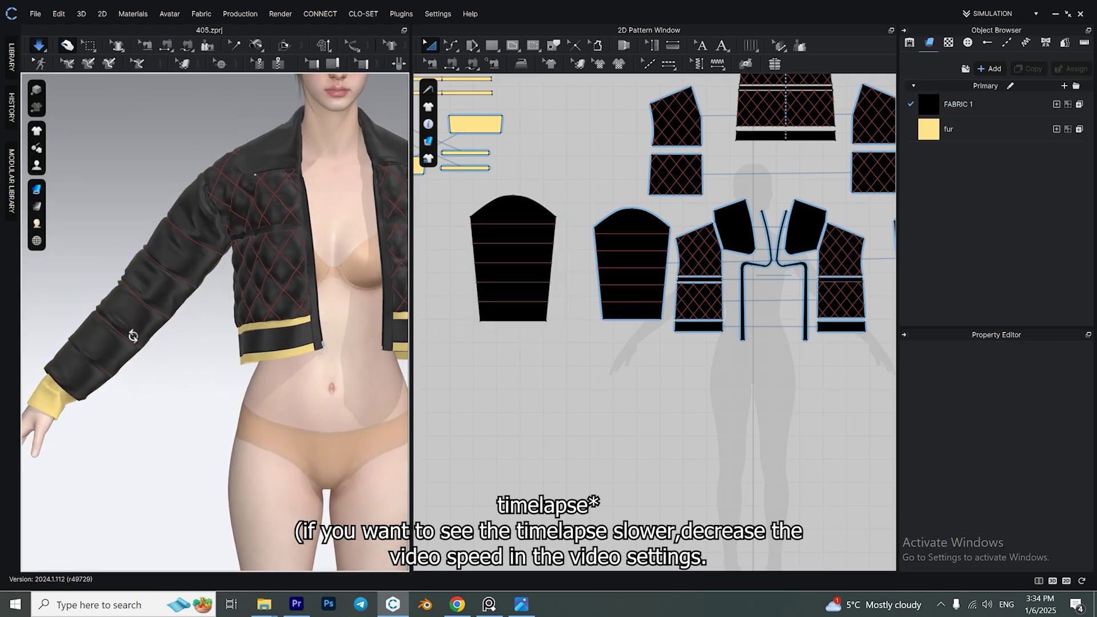
pyautogui.click(137, 280)
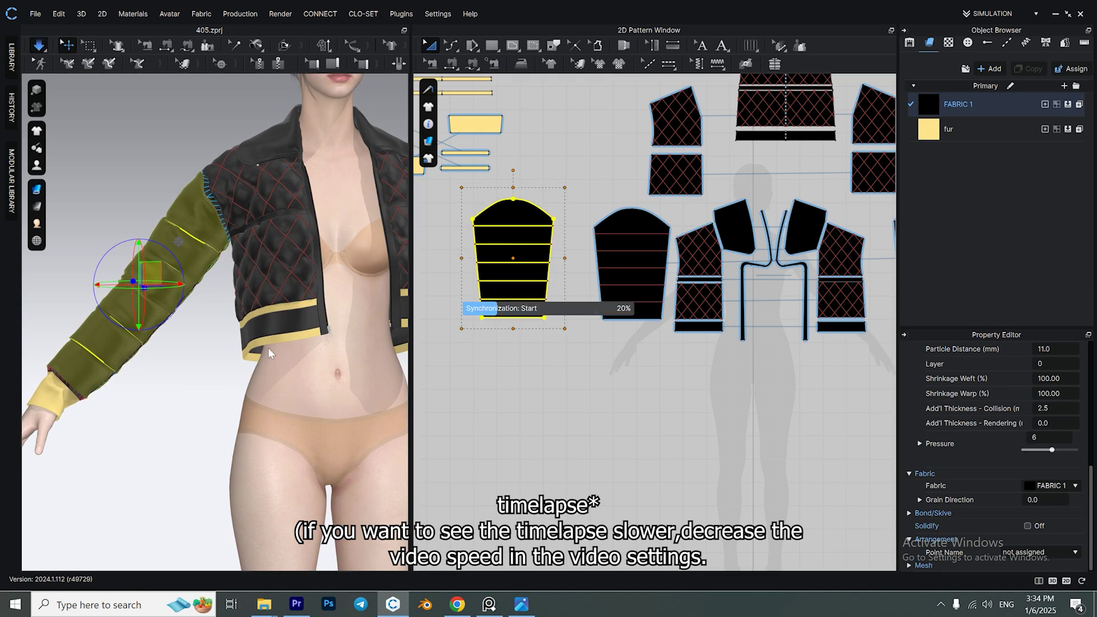
pyautogui.scroll(-3, 236, 351)
pyautogui.press('space')
# Duplicate the enlarged outer sleeve pattern for the opposite arm and simulate both puffed sleeves.
pyautogui.moveTo(534, 205); pyautogui.dragTo(470, 223)
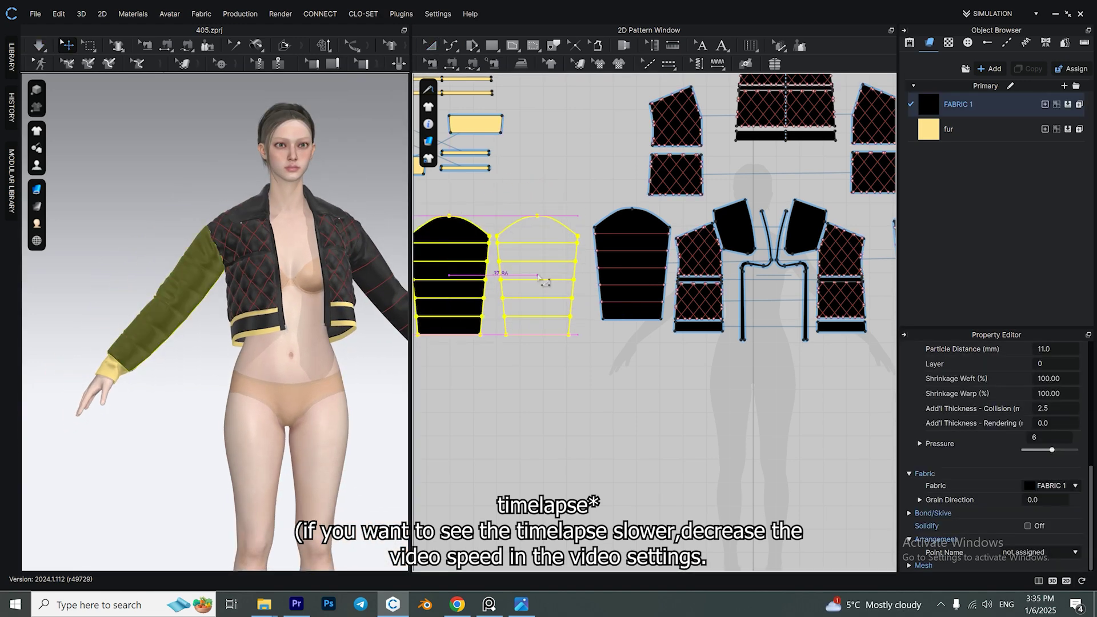
pyautogui.press('Escape')
pyautogui.scroll(3, 328, 264)
pyautogui.press('space')
pyautogui.scroll(3, 306, 244)
pyautogui.scroll(-2, 657, 285)
# Assign the fur fabric to both collar patterns.
pyautogui.click(689, 314)
pyautogui.moveTo(928, 128); pyautogui.dragTo(742, 302)
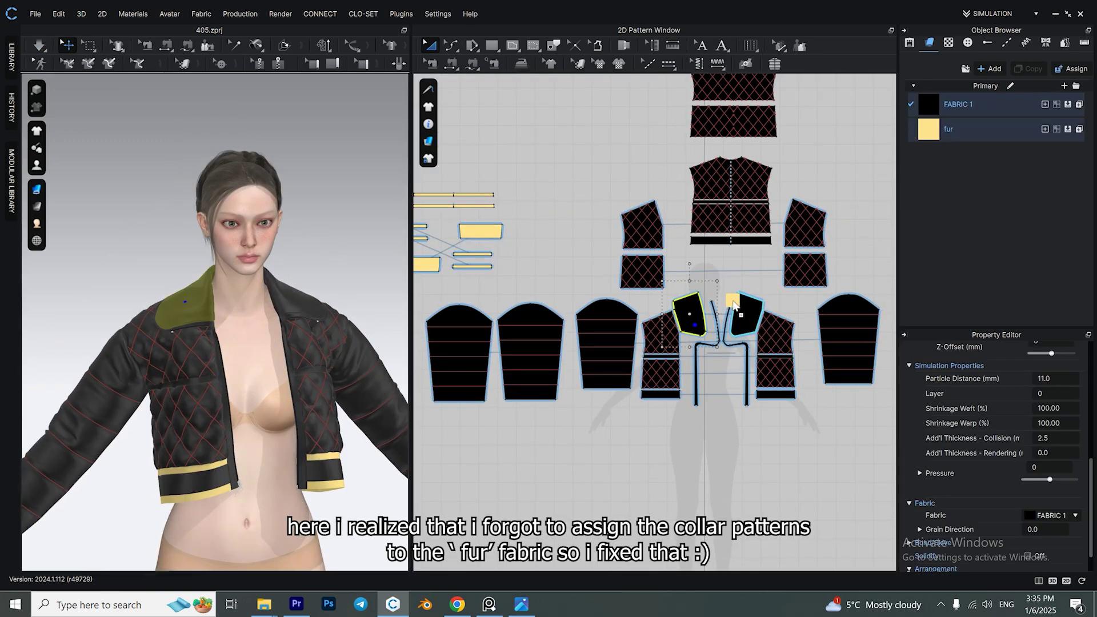
pyautogui.moveTo(928, 129); pyautogui.dragTo(742, 315)
pyautogui.scroll(-3, 257, 257)
pyautogui.click(257, 232)
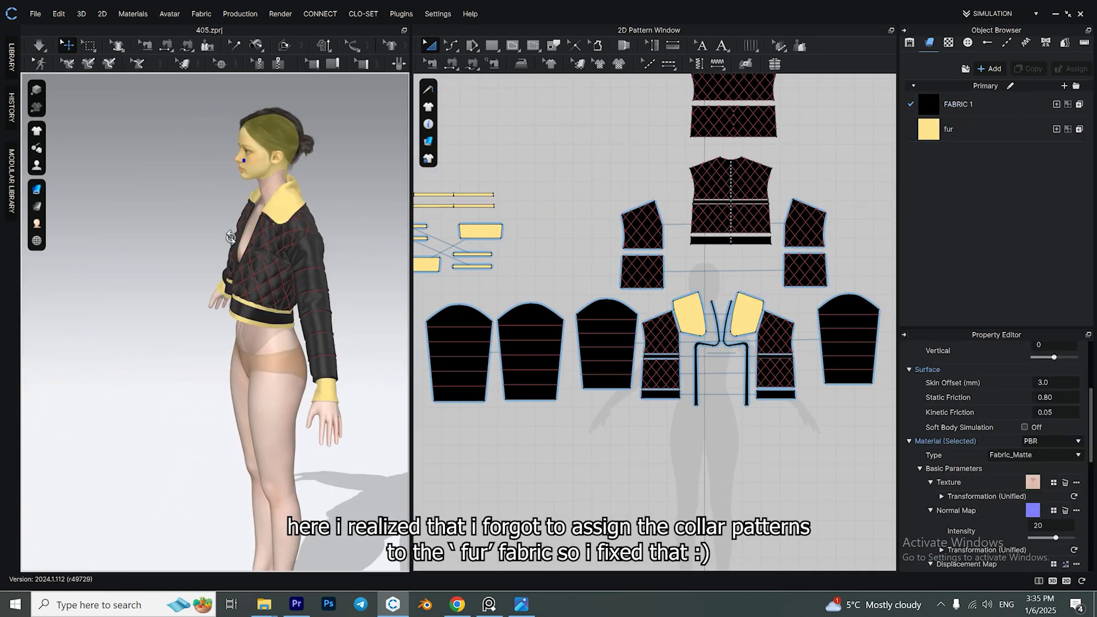
pyautogui.scroll(3, 237, 334)
# Change the fur fabric's material type to Fur (Render Only) with the Terry Cloth preset.
pyautogui.click(308, 149)
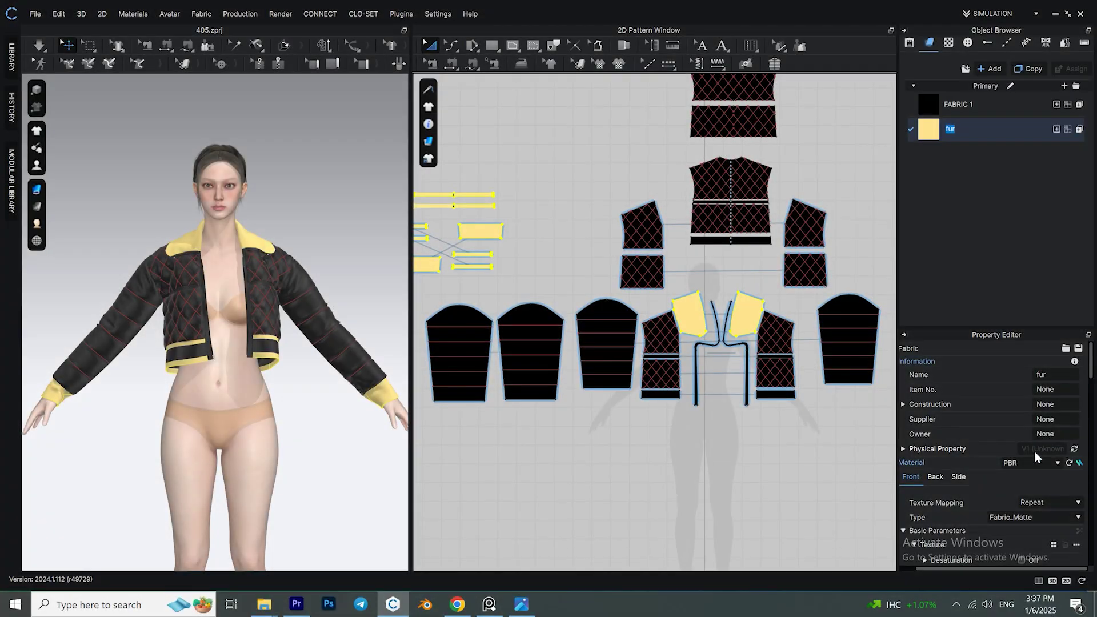
pyautogui.click(1034, 449)
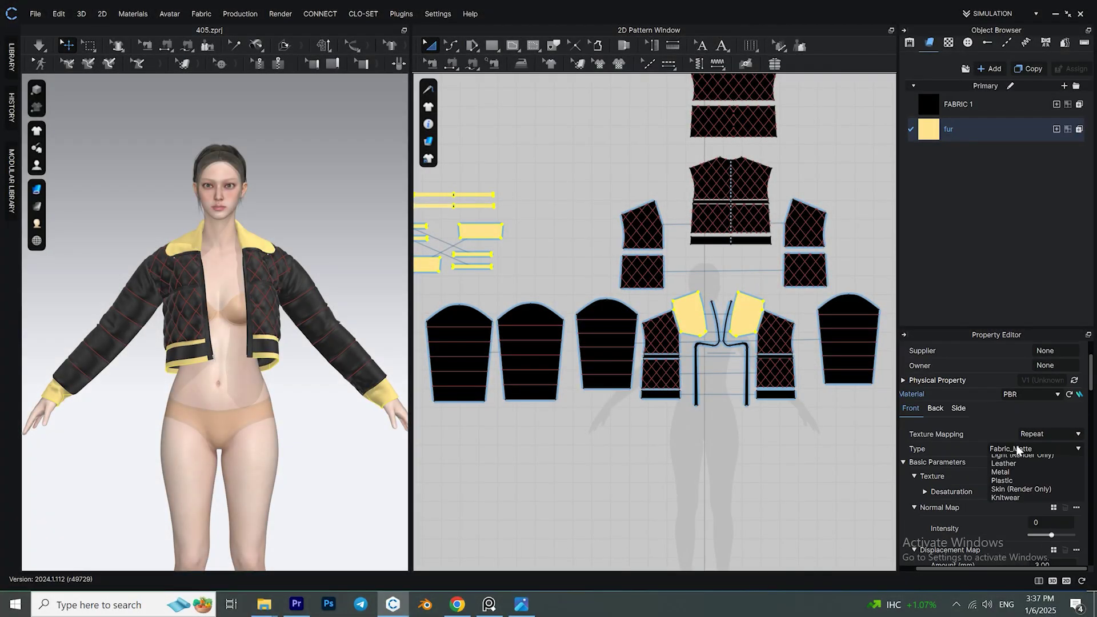
pyautogui.click(1007, 527)
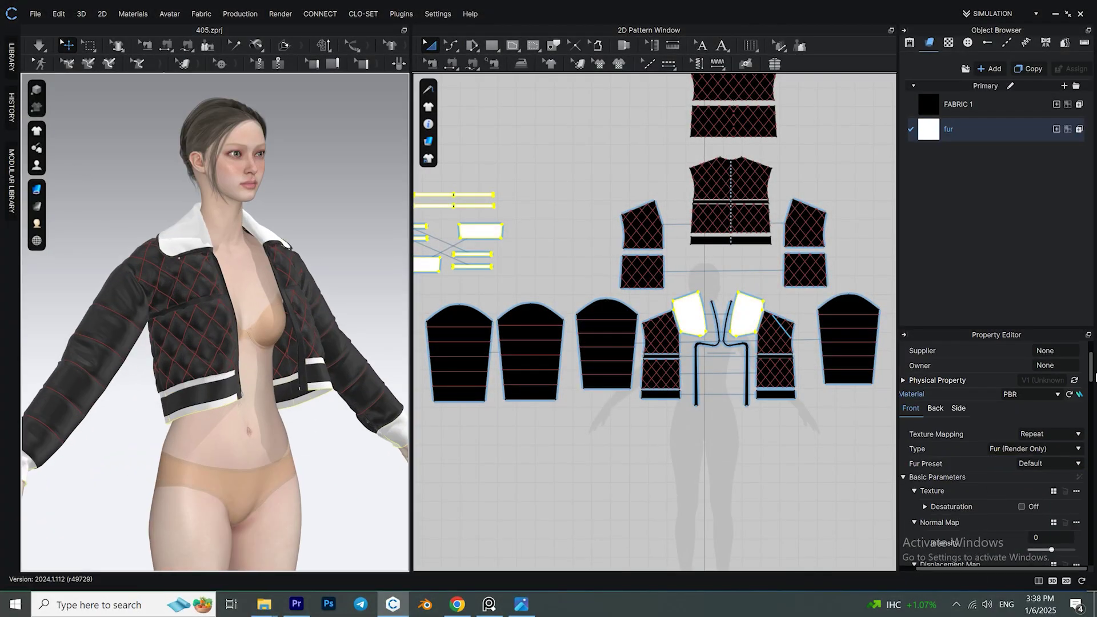
pyautogui.scroll(-2, 1028, 427)
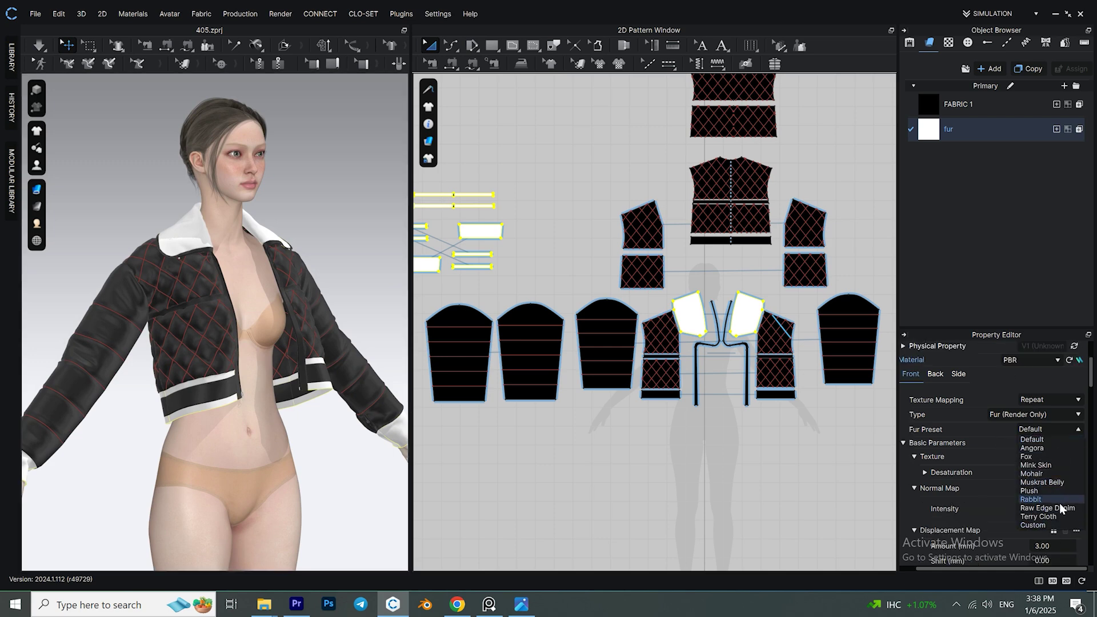
pyautogui.click(1039, 517)
# Preview the jacket in an interactive render and switch the fur fabric to the Fox preset in a dark colour.
pyautogui.click(281, 14)
pyautogui.click(282, 26)
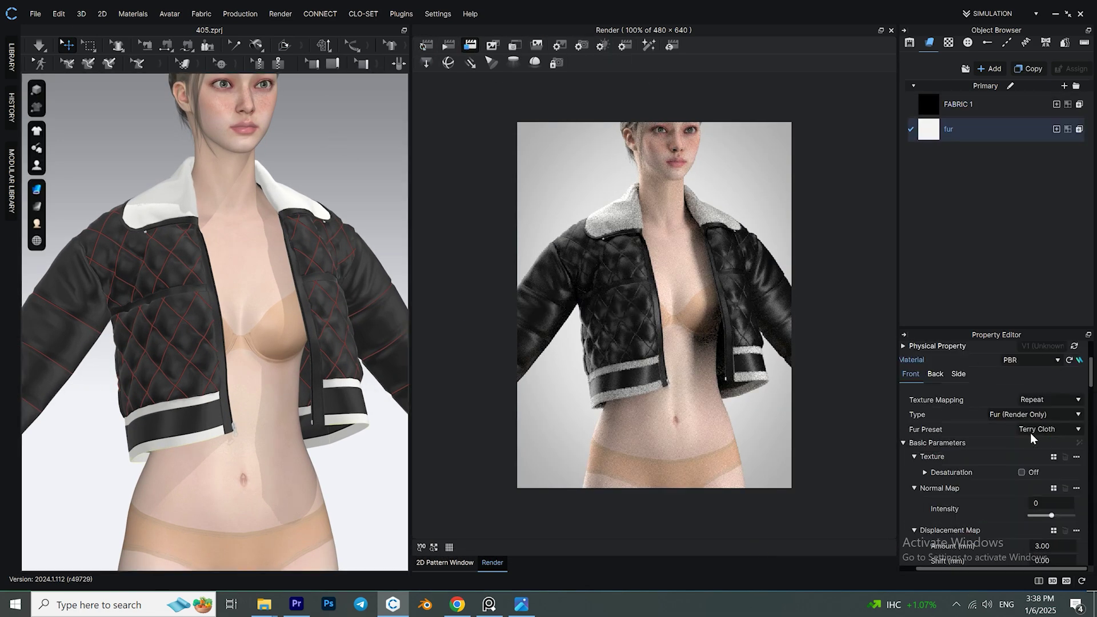
pyautogui.moveTo(342, 173); pyautogui.dragTo(229, 256, button='right')
pyautogui.click(470, 44)
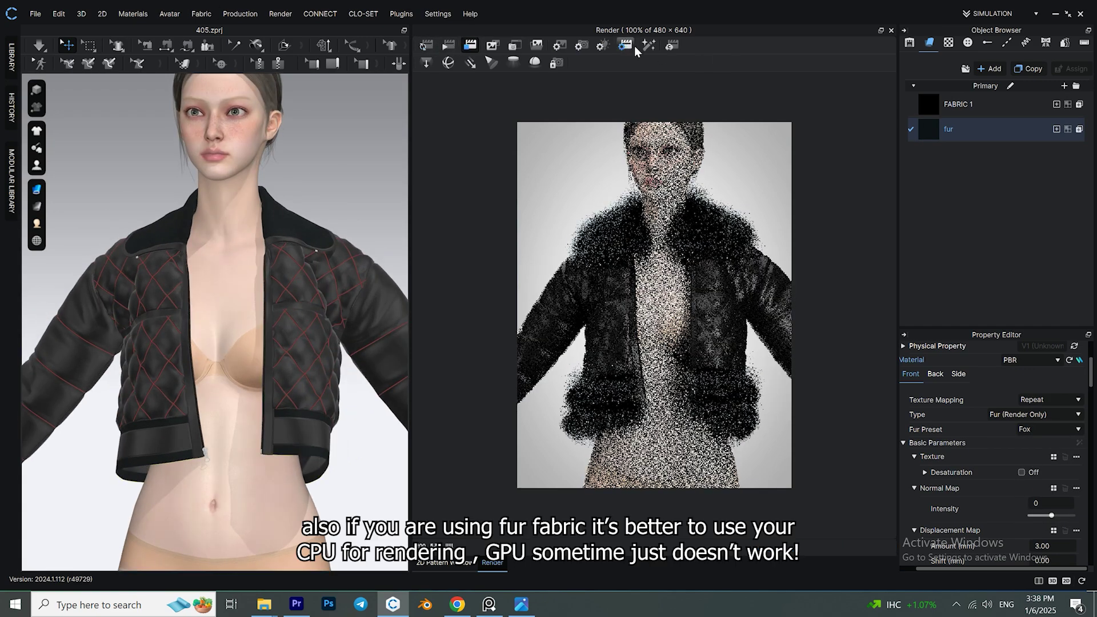
# Set the render engine to CPU and render the jacket again from the front.
pyautogui.click(1035, 363)
pyautogui.click(422, 48)
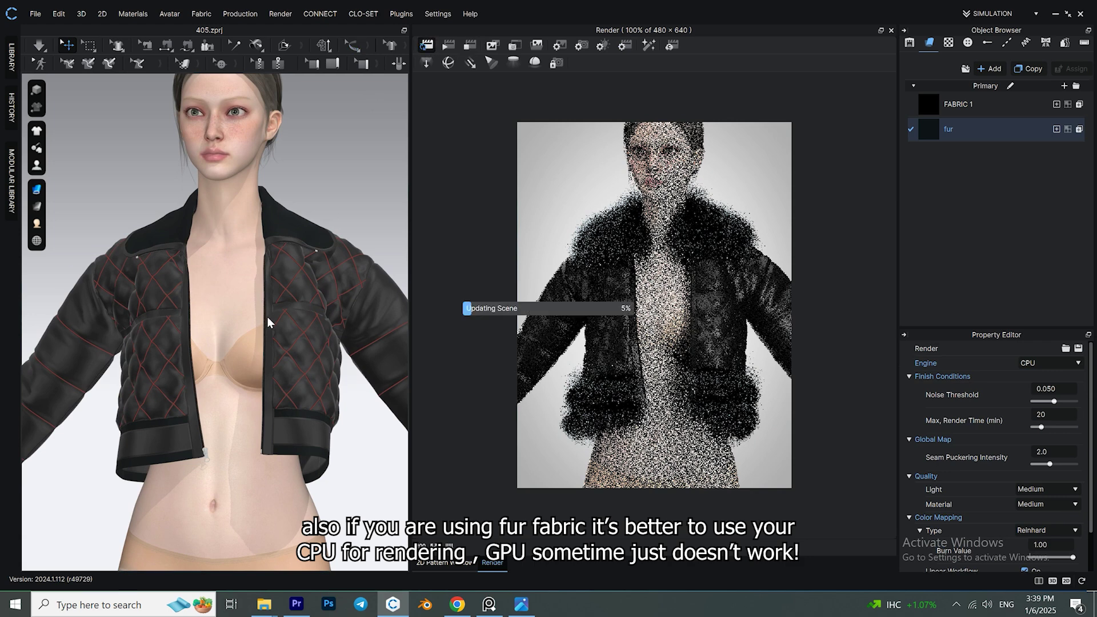
pyautogui.moveTo(267, 317)
pyautogui.mouseDown(button='right')
pyautogui.moveTo(278, 323)
pyautogui.moveTo(268, 320)
pyautogui.mouseUp(button='right')
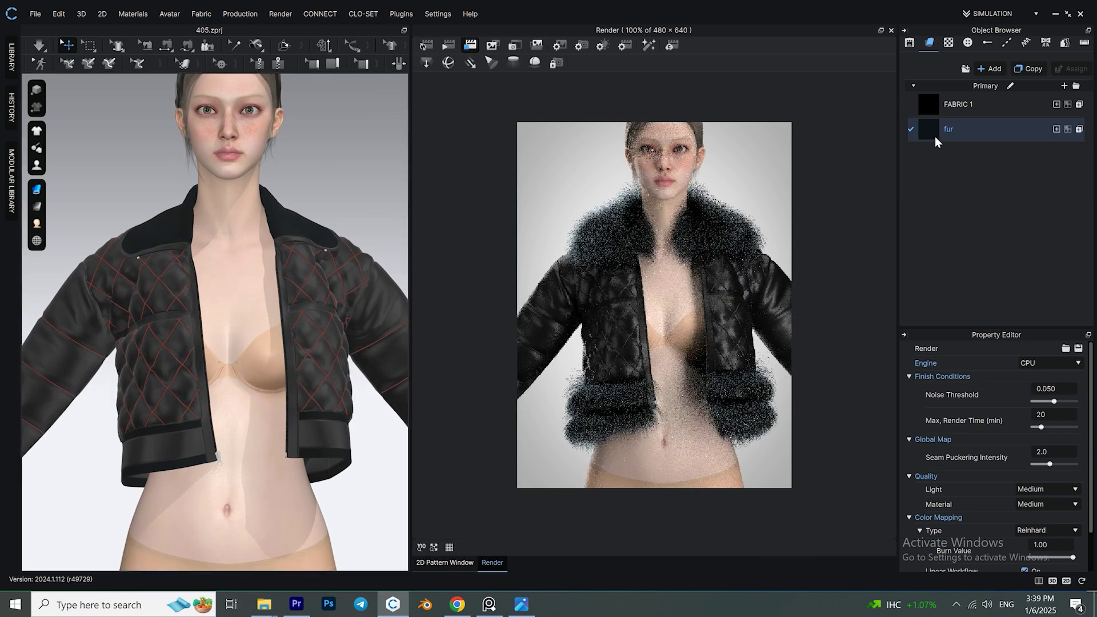
# Look through the fur presets available for the fur fabric.
pyautogui.click(933, 140)
pyautogui.scroll(-1, 1000, 416)
pyautogui.click(1039, 395)
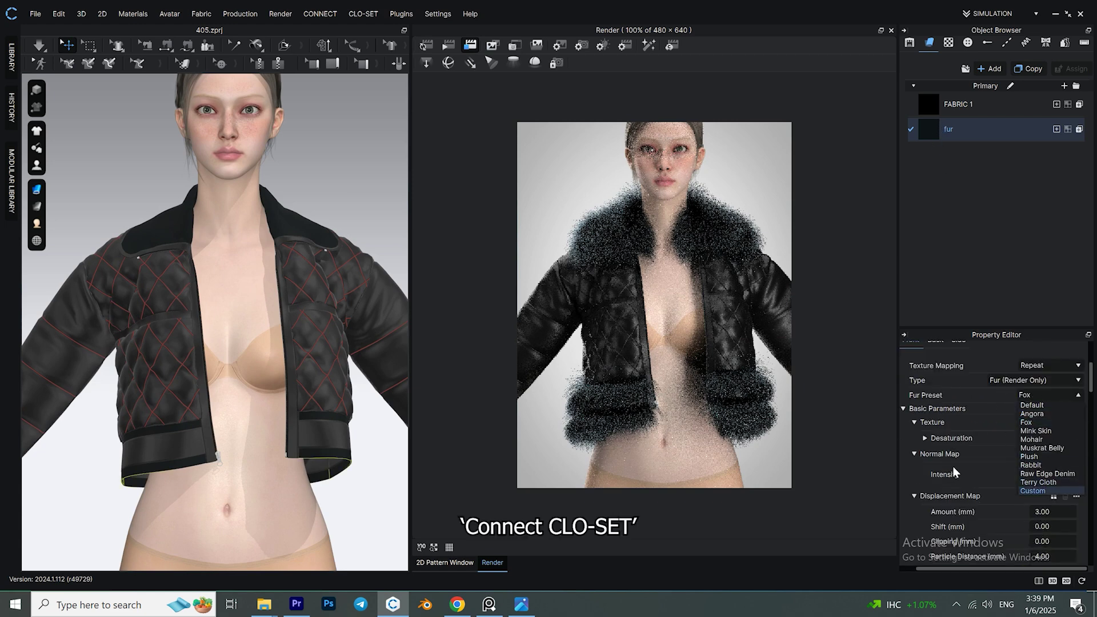
# Switch to Chrome and open the fur fabric collection on the CONNECT Official collections page.
pyautogui.click(456, 606)
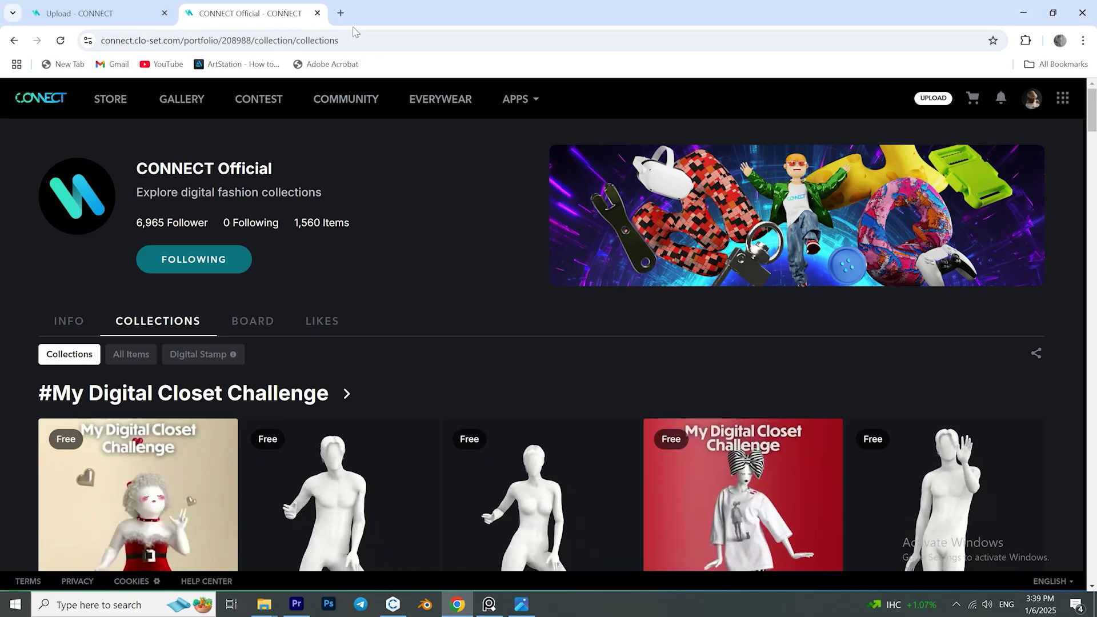
pyautogui.scroll(-4, 547, 280)
pyautogui.scroll(-20, 548, 280)
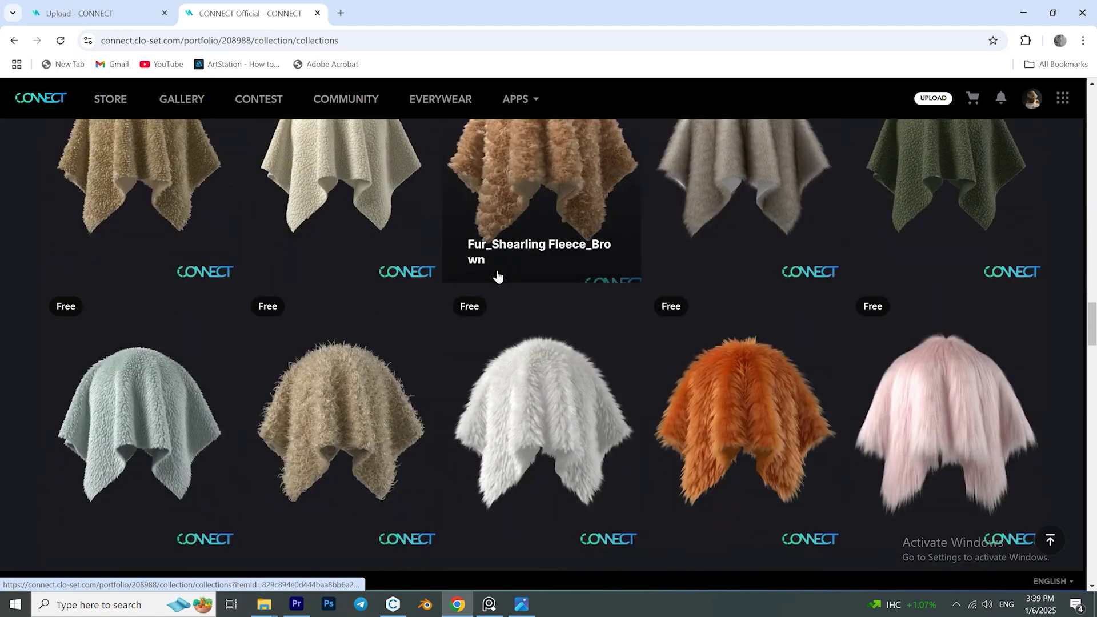
pyautogui.scroll(3, 128, 190)
pyautogui.click(179, 192)
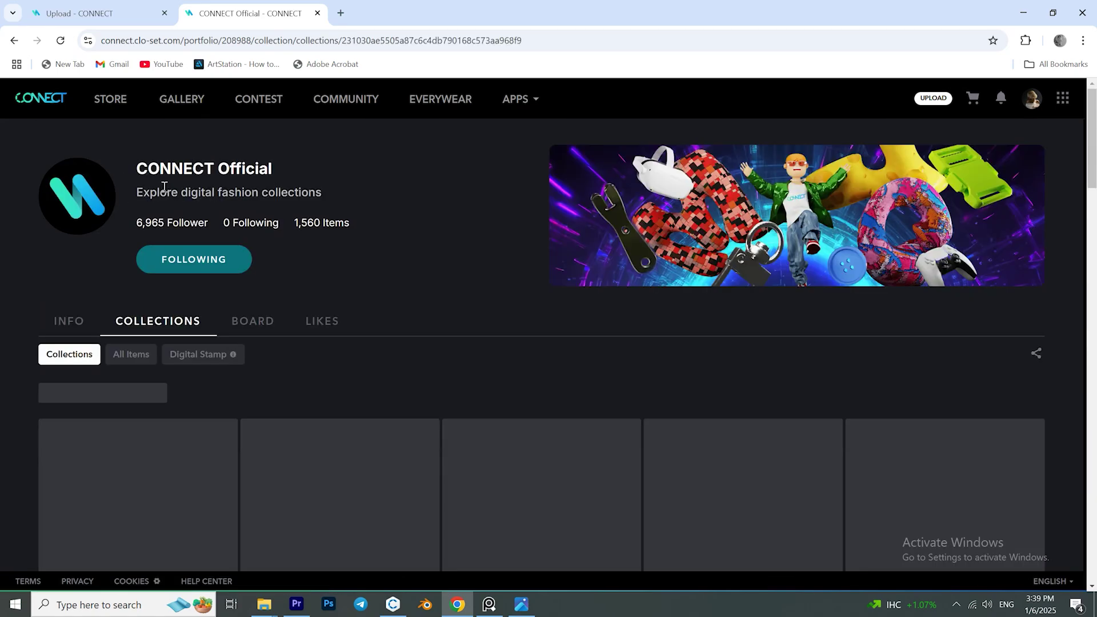
pyautogui.scroll(-8, 295, 227)
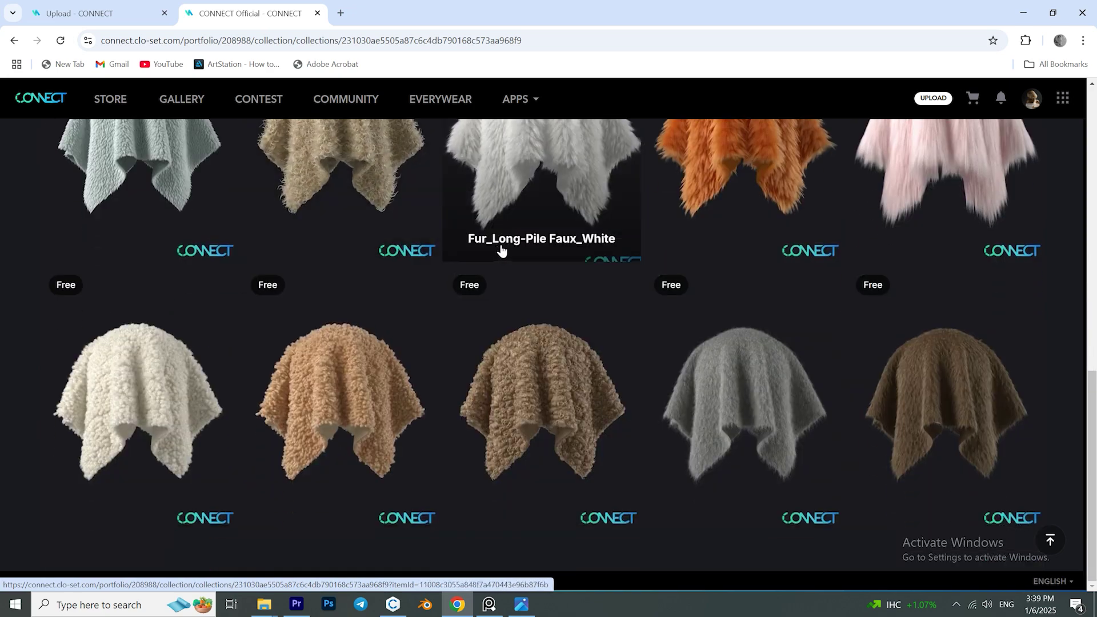
# Open the Sherpa Fleece Ivory, Teddy Fleece Beige, Lamb Ivory and Alpaca Wool Blend Slate fur fabrics in separate tabs.
pyautogui.scroll(6, 486, 255)
pyautogui.rightClick(351, 189)
pyautogui.click(392, 194)
pyautogui.rightClick(112, 199)
pyautogui.click(147, 211)
pyautogui.scroll(-4, 319, 279)
pyautogui.rightClick(114, 356)
pyautogui.click(151, 371)
pyautogui.rightClick(749, 381)
pyautogui.click(776, 392)
# Go through the four opened fur fabric pages and add the free fabrics to the cart.
pyautogui.click(407, 3)
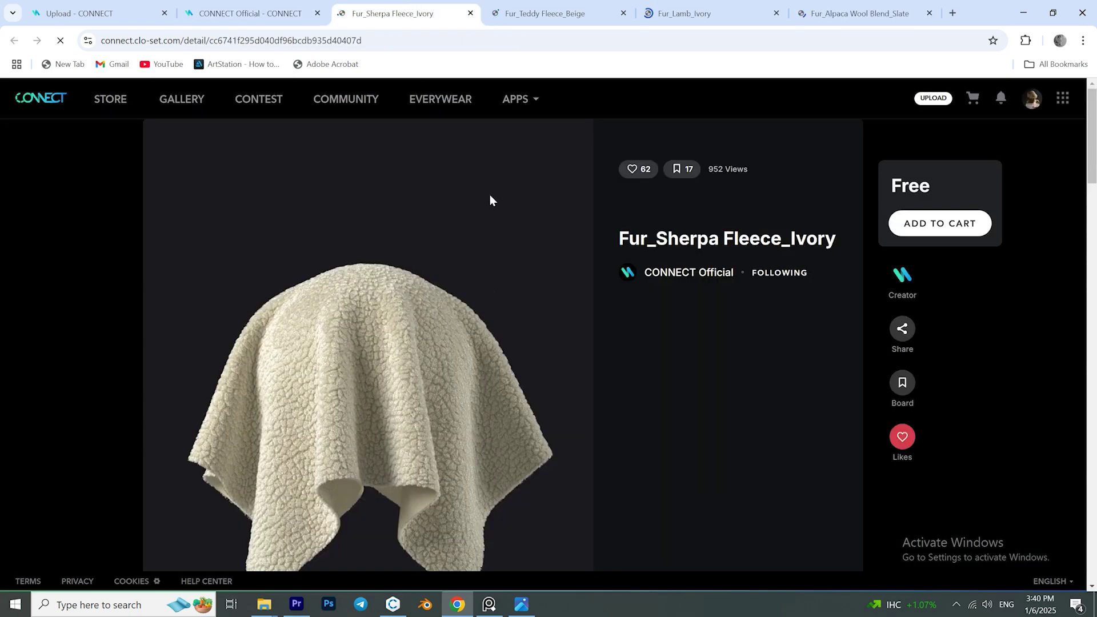
pyautogui.click(545, 13)
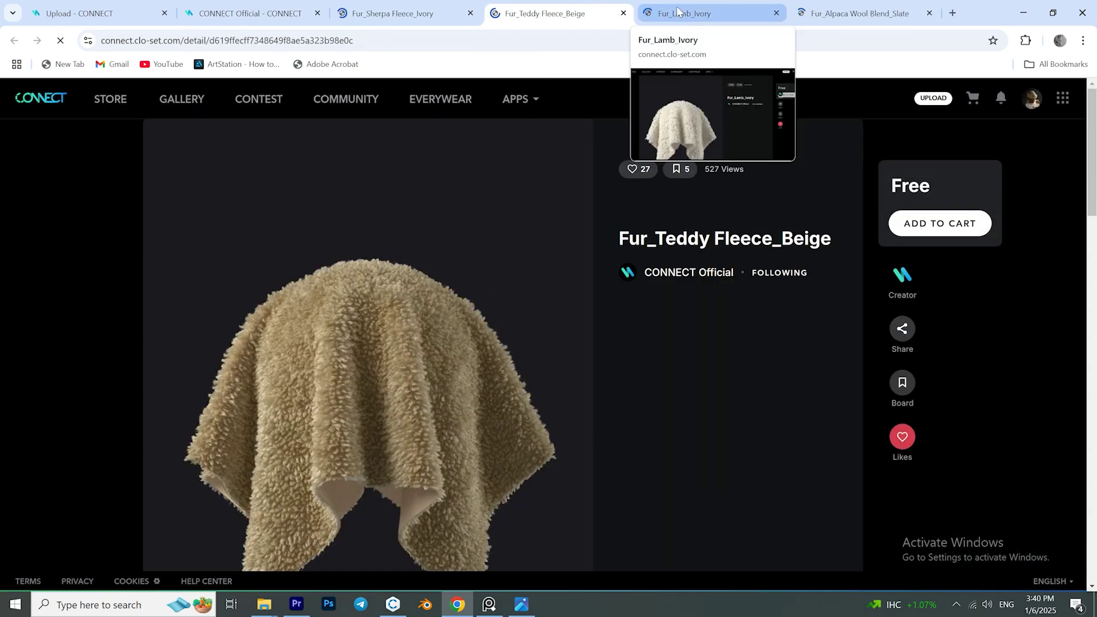
pyautogui.click(684, 12)
pyautogui.hotkey('ctrl', 'Tab')
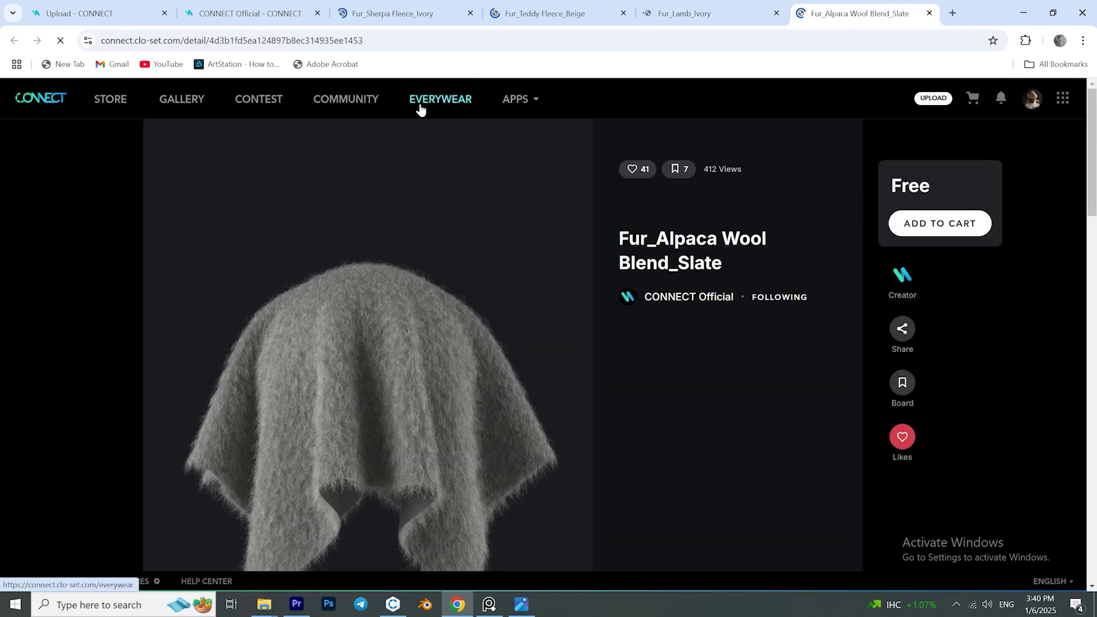
pyautogui.hotkey('ctrl', '3')
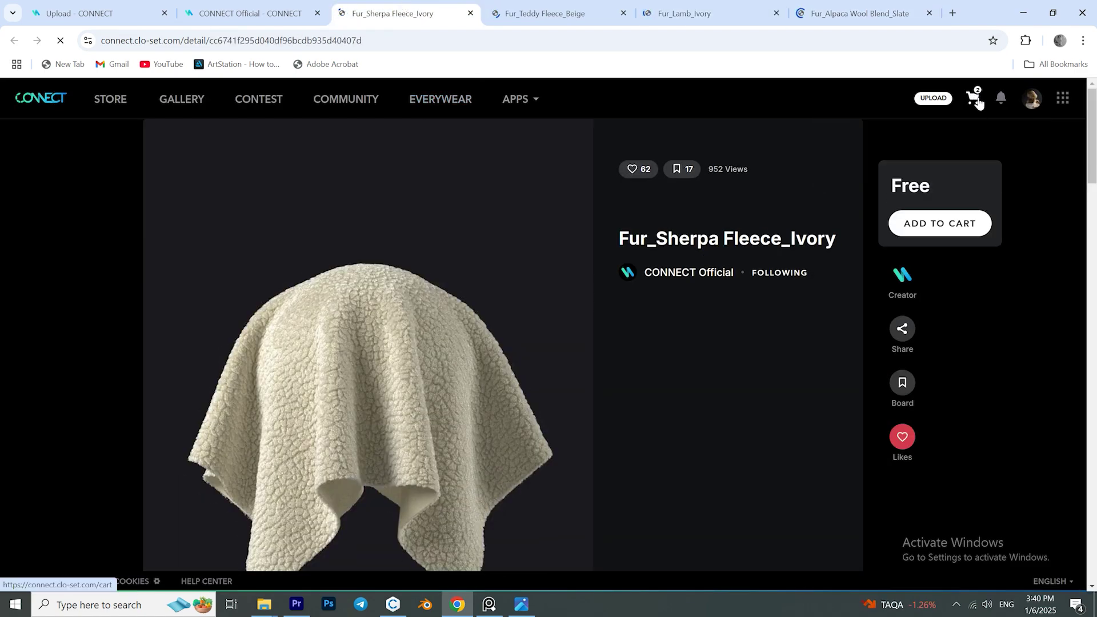
# Open the cart and check out the free fur fabrics.
pyautogui.click(974, 98)
pyautogui.scroll(-3, 343, 384)
pyautogui.scroll(3, 343, 385)
pyautogui.click(789, 338)
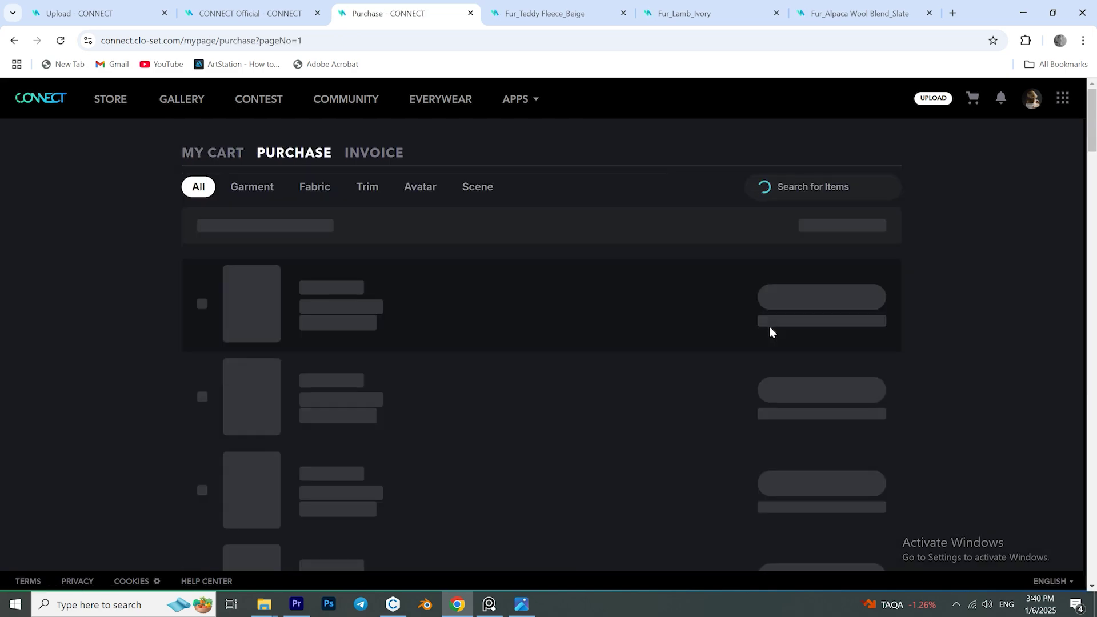
# Download the Sherpa Fleece, Teddy Fleece, Lamb and Alpaca Wool Blend fur fabrics from the purchased items.
pyautogui.click(816, 308)
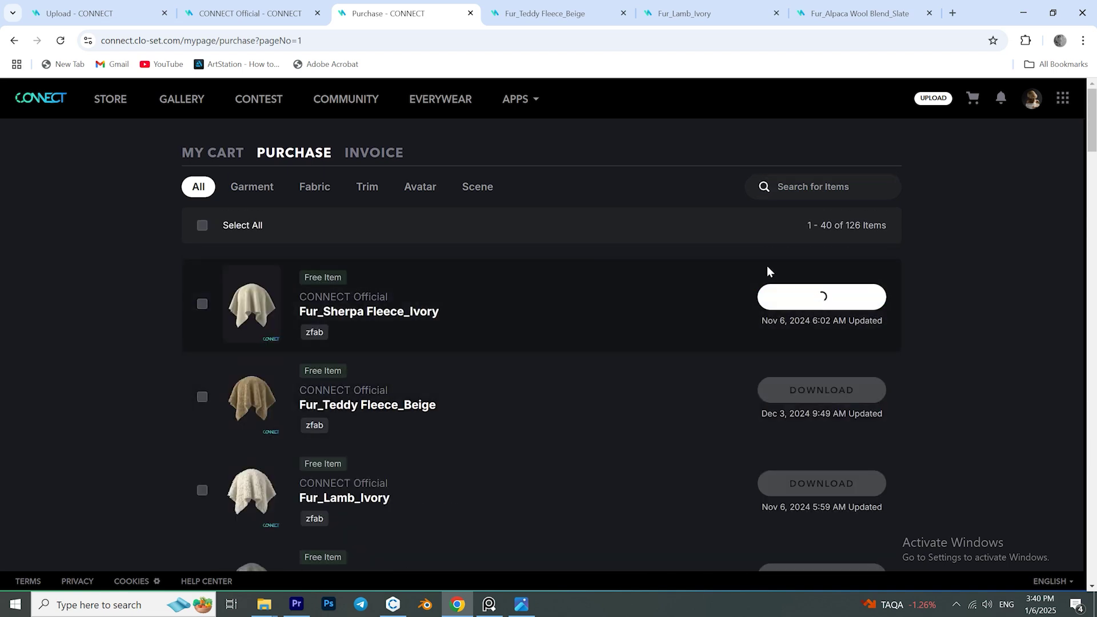
pyautogui.click(839, 395)
pyautogui.scroll(-1, 676, 350)
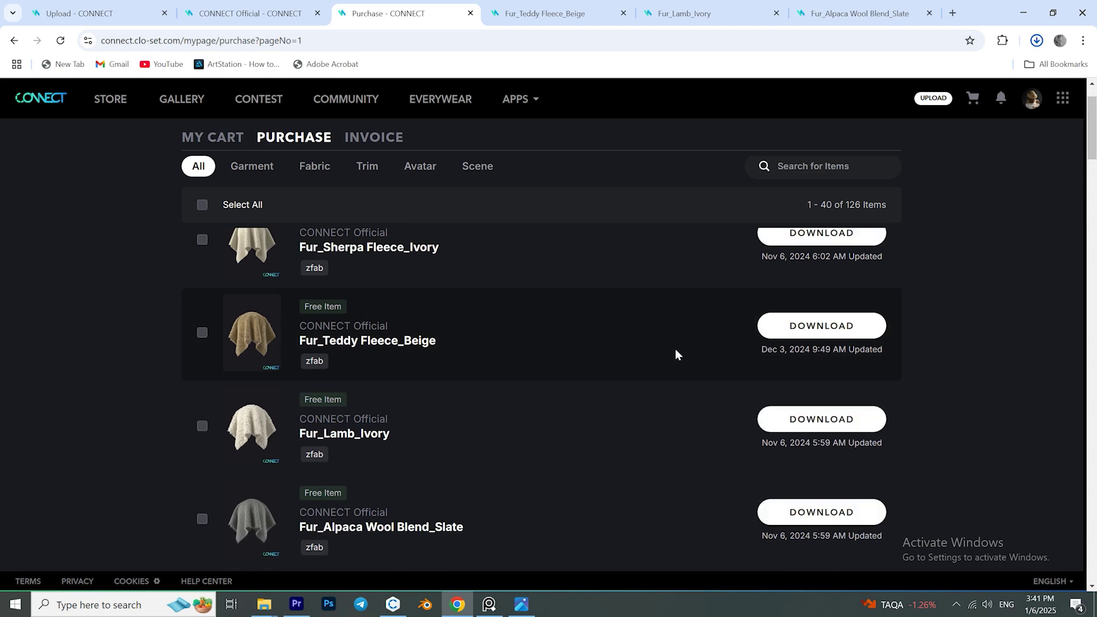
pyautogui.click(823, 420)
pyautogui.rightClick(869, 525)
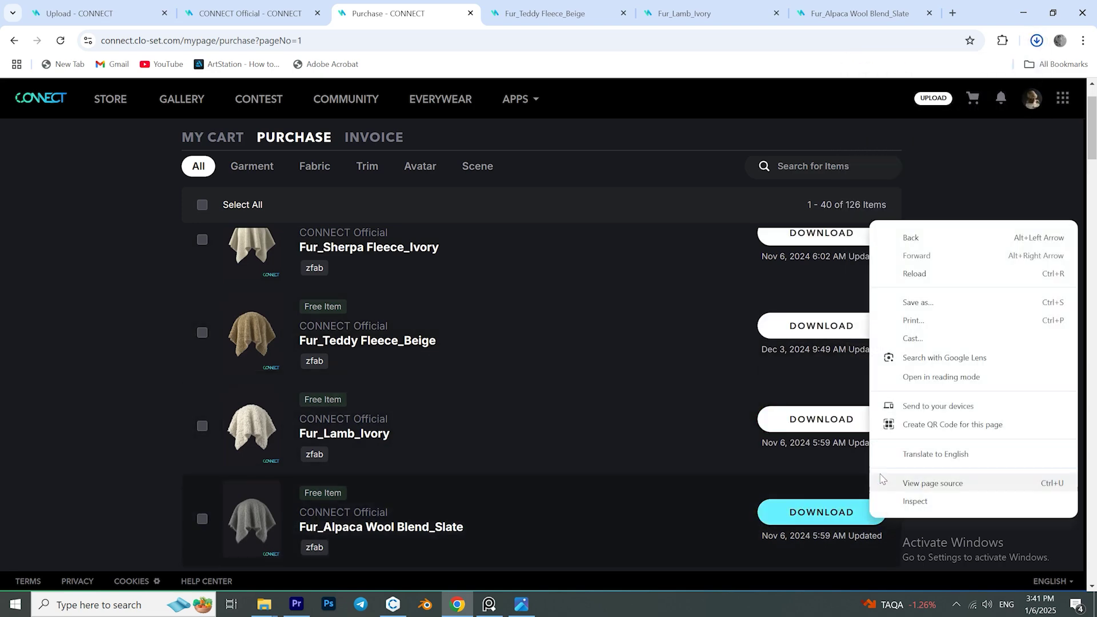
pyautogui.rightClick(810, 515)
pyautogui.click(848, 534)
pyautogui.scroll(-1, 848, 534)
pyautogui.scroll(2, 978, 269)
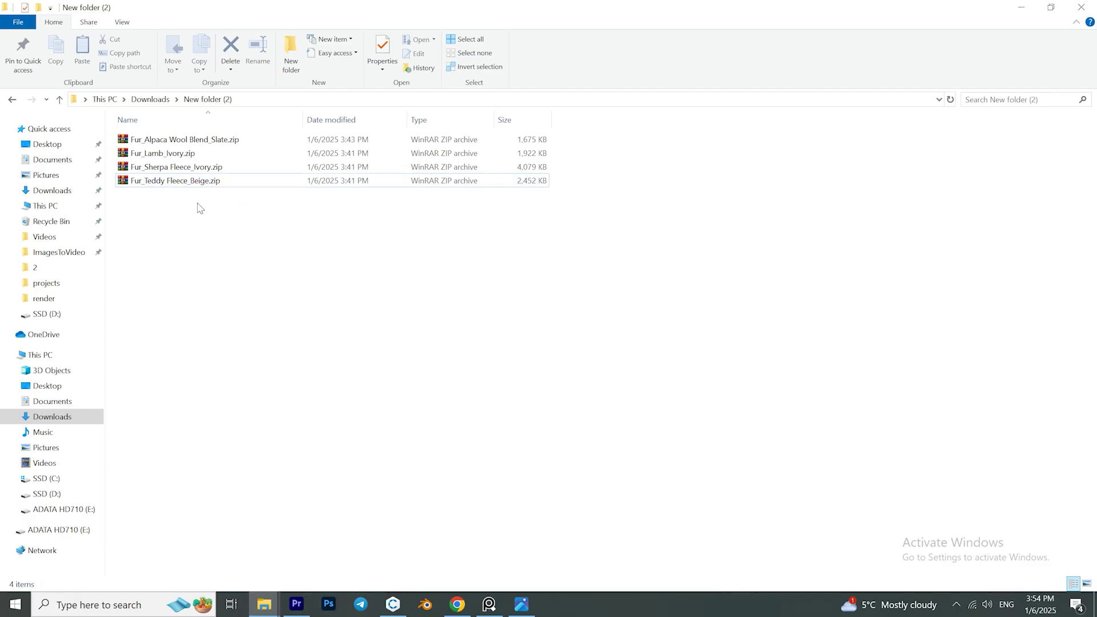
# Extract the four downloaded fur fabric archives into the current folder, New folder (2).
pyautogui.moveTo(186, 215); pyautogui.dragTo(251, 138)
pyautogui.rightClick(251, 138)
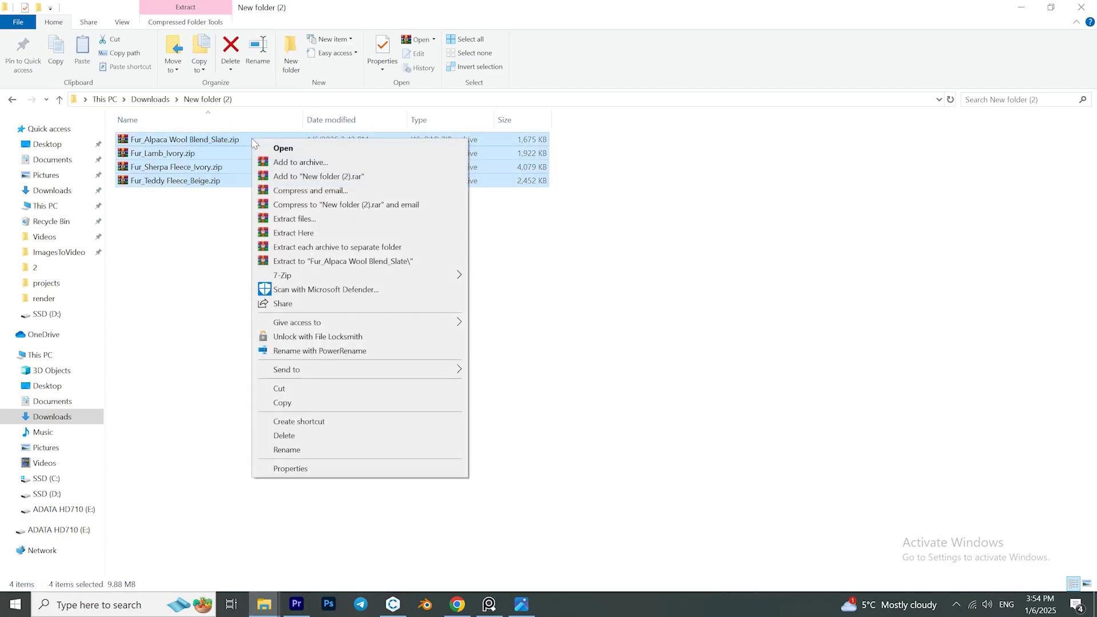
pyautogui.click(294, 233)
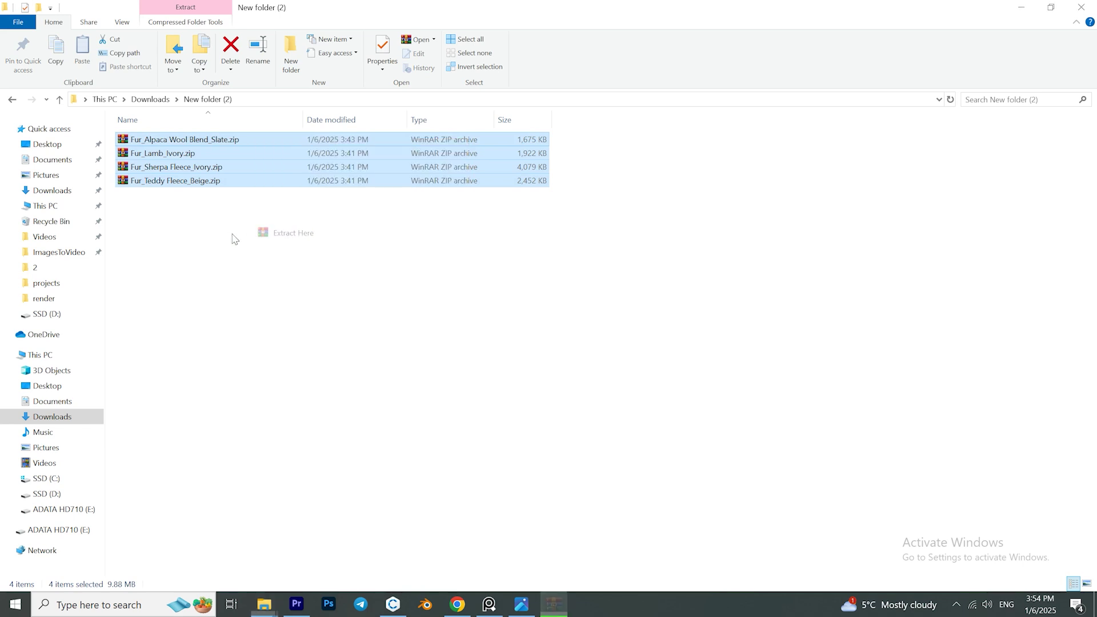
# Copy the folder's path, switch to CLO and load Fur_Sherpa Fleece_Ivory.zfab onto the Fur fabric.
pyautogui.click(255, 100)
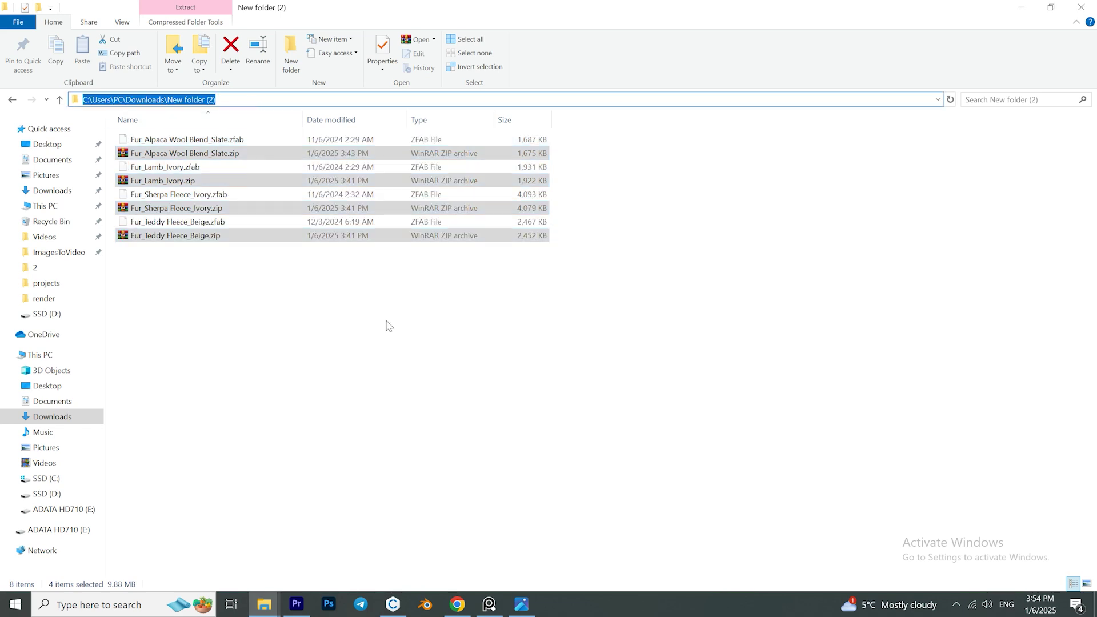
pyautogui.click(500, 508)
pyautogui.click(396, 607)
pyautogui.click(930, 137)
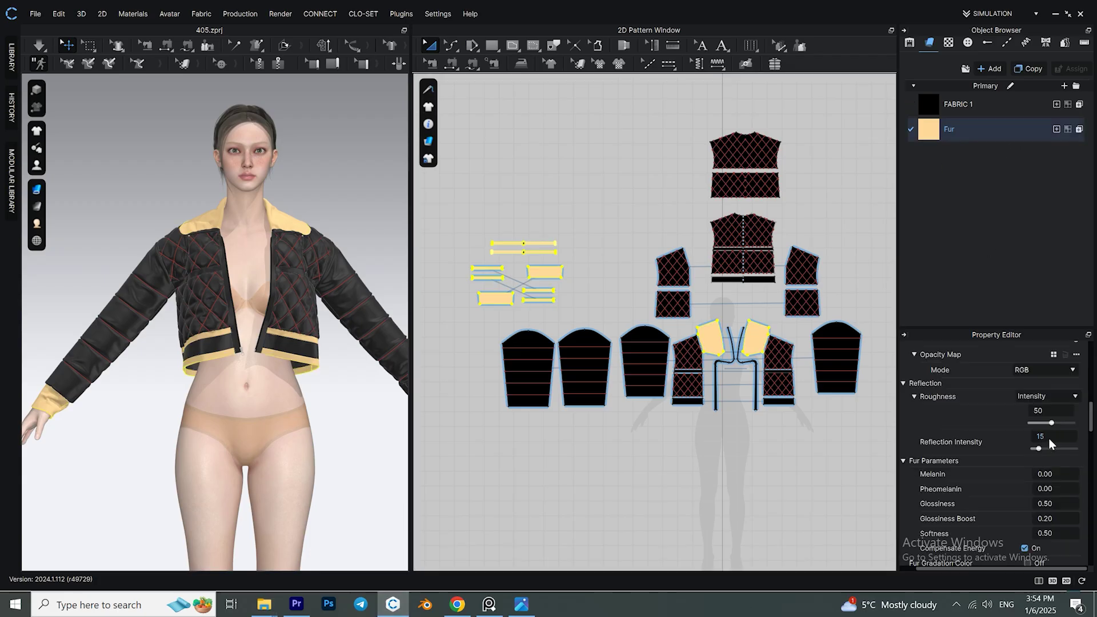
pyautogui.click(1066, 349)
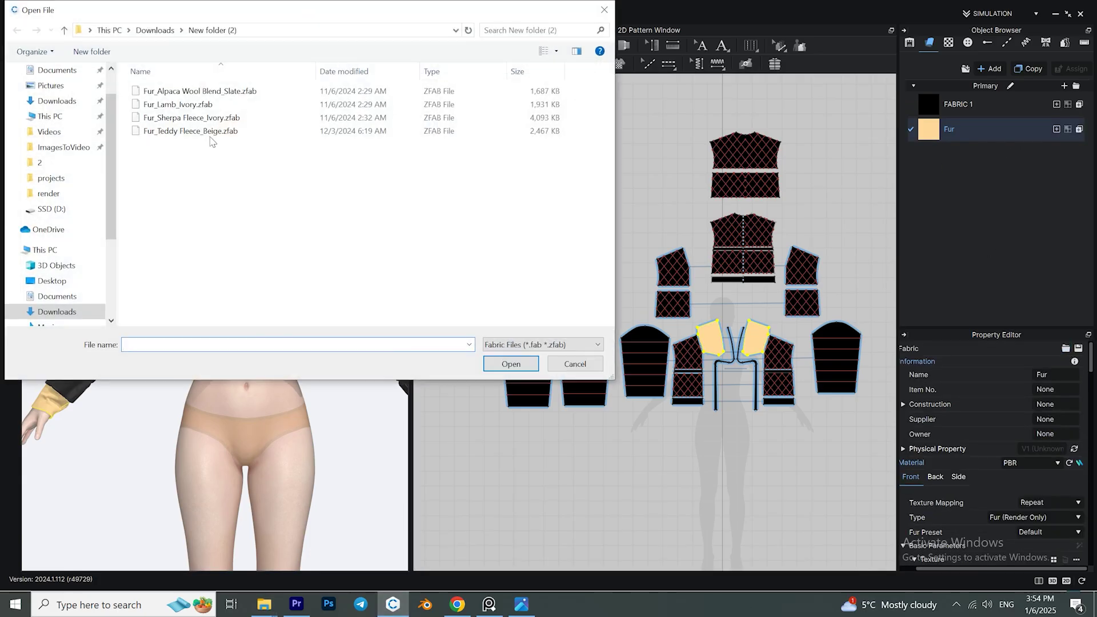
pyautogui.click(191, 117)
pyautogui.doubleClick(191, 117)
# Preview the jacket with the Sherpa fleece in an interactive render, closing in on the collar and chest.
pyautogui.click(281, 13)
pyautogui.click(280, 34)
pyautogui.scroll(3, 301, 226)
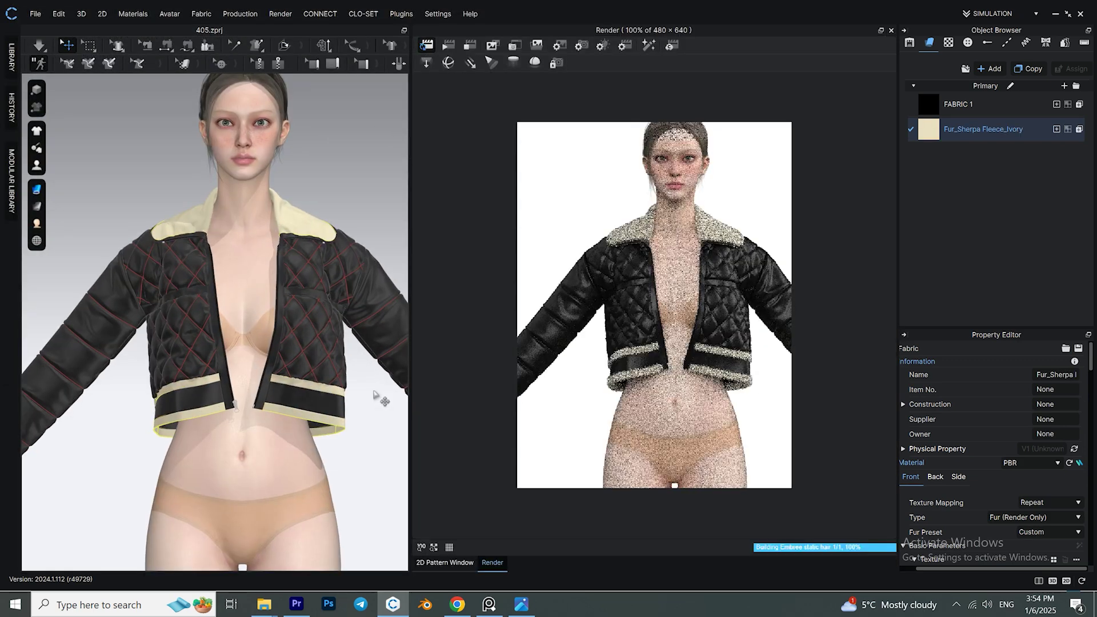
pyautogui.scroll(5, 318, 362)
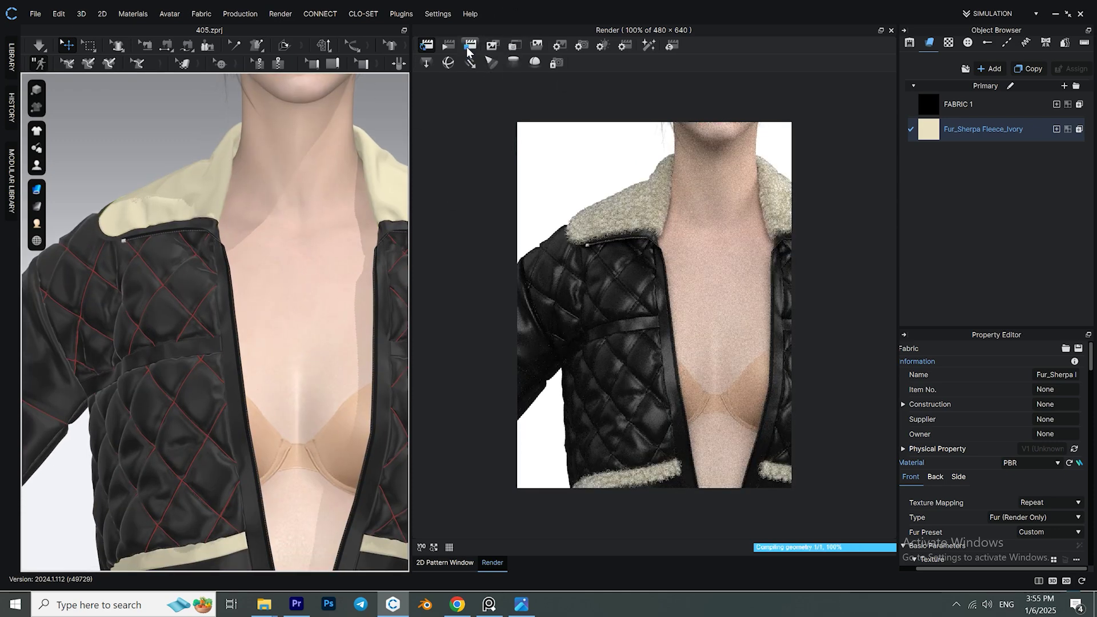
# Replace the Sherpa fleece with Fur_Lamb_Ivory.zfab and render the jacket again.
pyautogui.click(1066, 348)
pyautogui.doubleClick(189, 106)
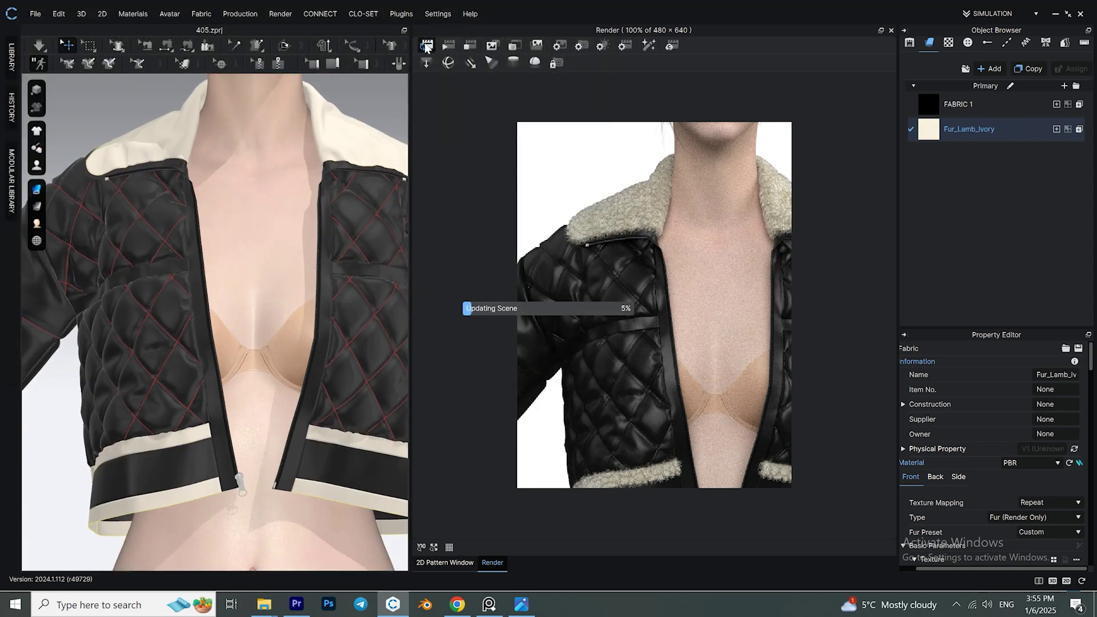
pyautogui.click(490, 603)
pyautogui.click(1033, 216)
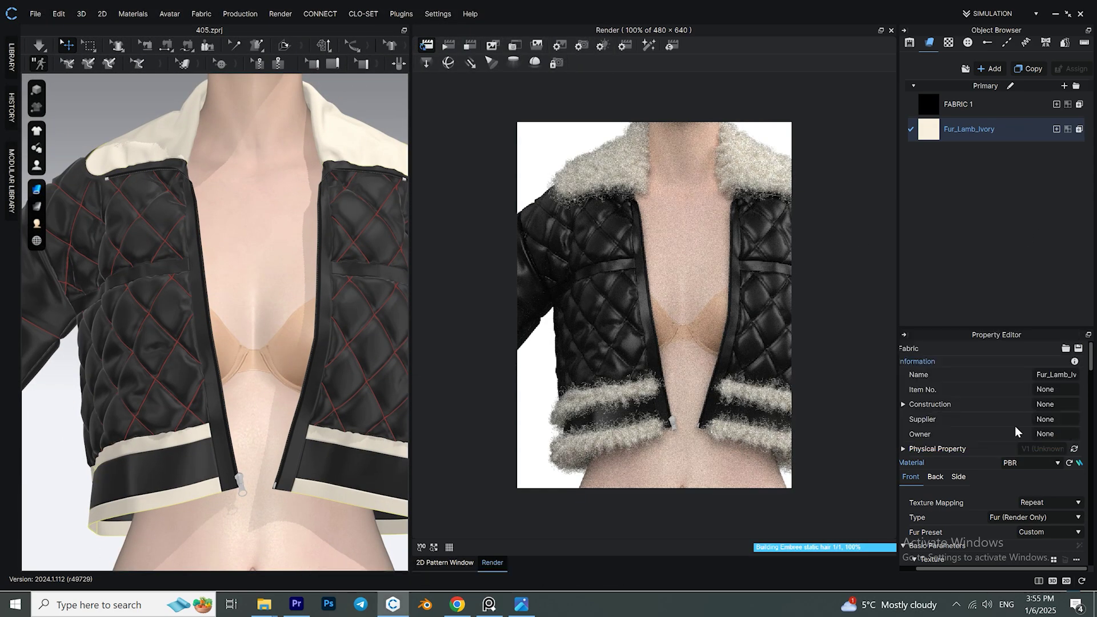
# Change the lamb fur fabric's base color to a light warm beige.
pyautogui.scroll(-5, 1016, 430)
pyautogui.click(1075, 416)
pyautogui.click(107, 118)
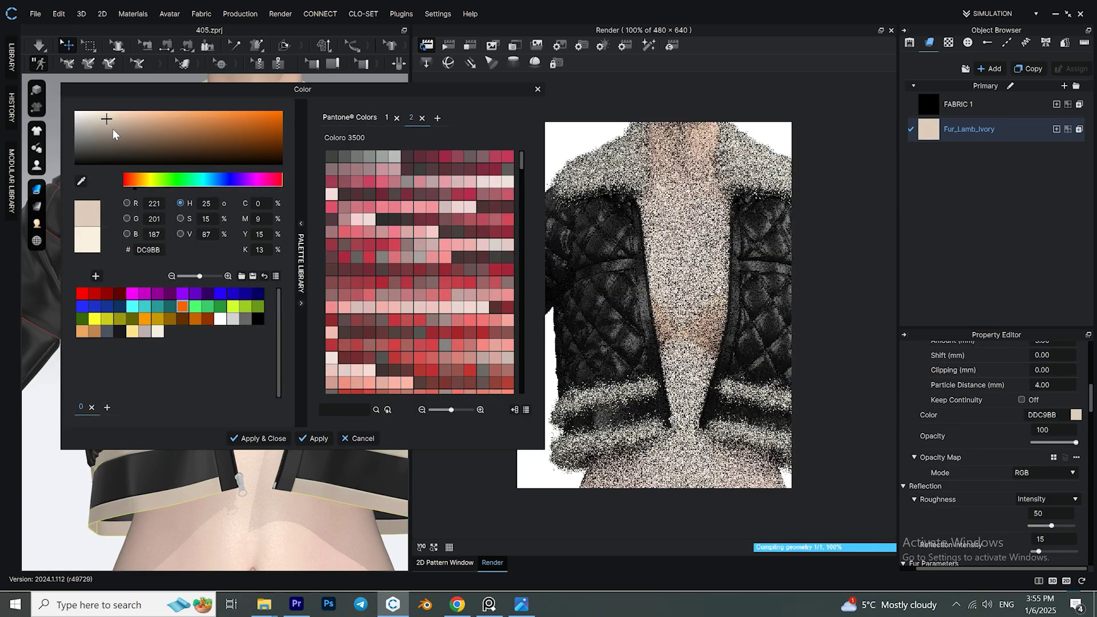
pyautogui.click(257, 438)
# Set the fur gradation's mid color and tip color to E7D3C5.
pyautogui.scroll(-5, 999, 434)
pyautogui.click(1075, 475)
pyautogui.doubleClick(149, 250)
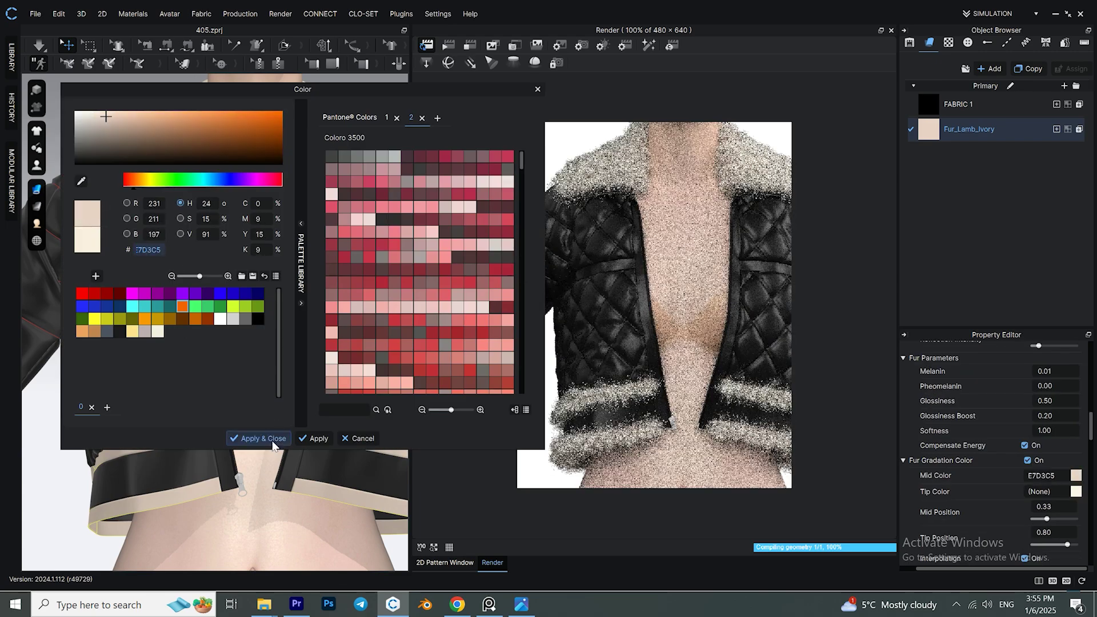
pyautogui.click(267, 436)
pyautogui.click(266, 436)
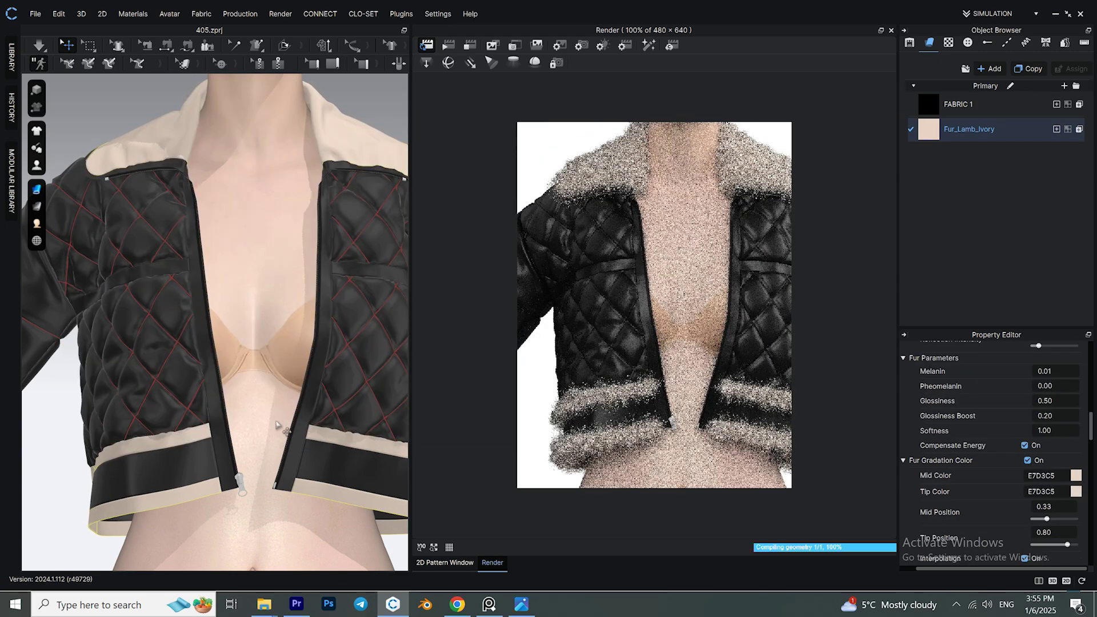
# Load a standing FV2 pose from the avatar library as Pose Only, keeping the current shoe pose.
pyautogui.press('2')
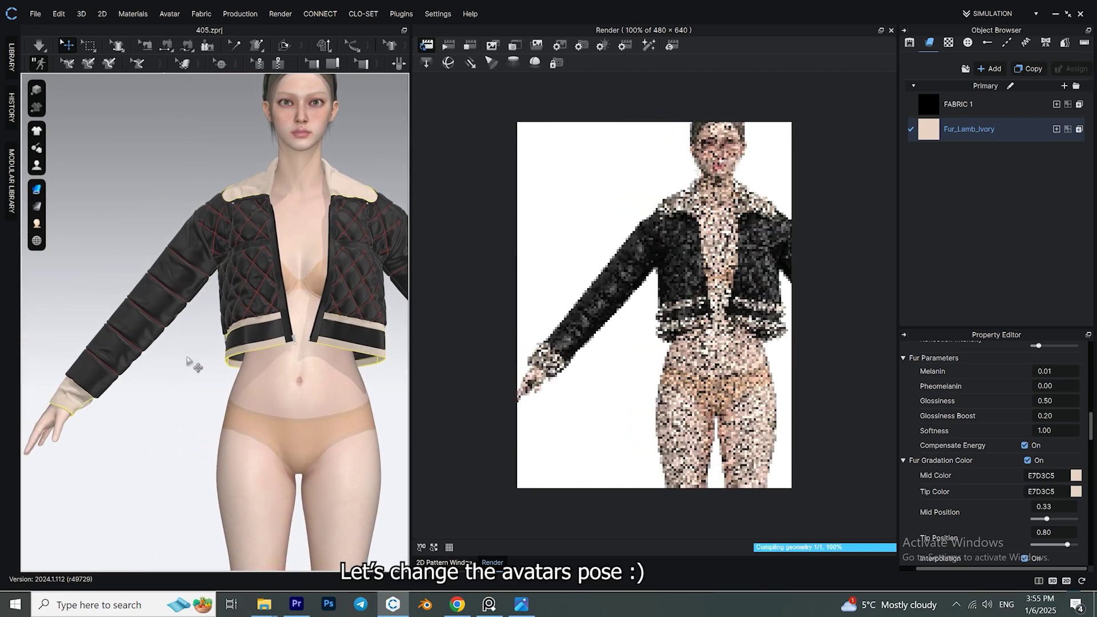
pyautogui.click(11, 57)
pyautogui.click(49, 90)
pyautogui.doubleClick(84, 456)
pyautogui.scroll(-10, 99, 440)
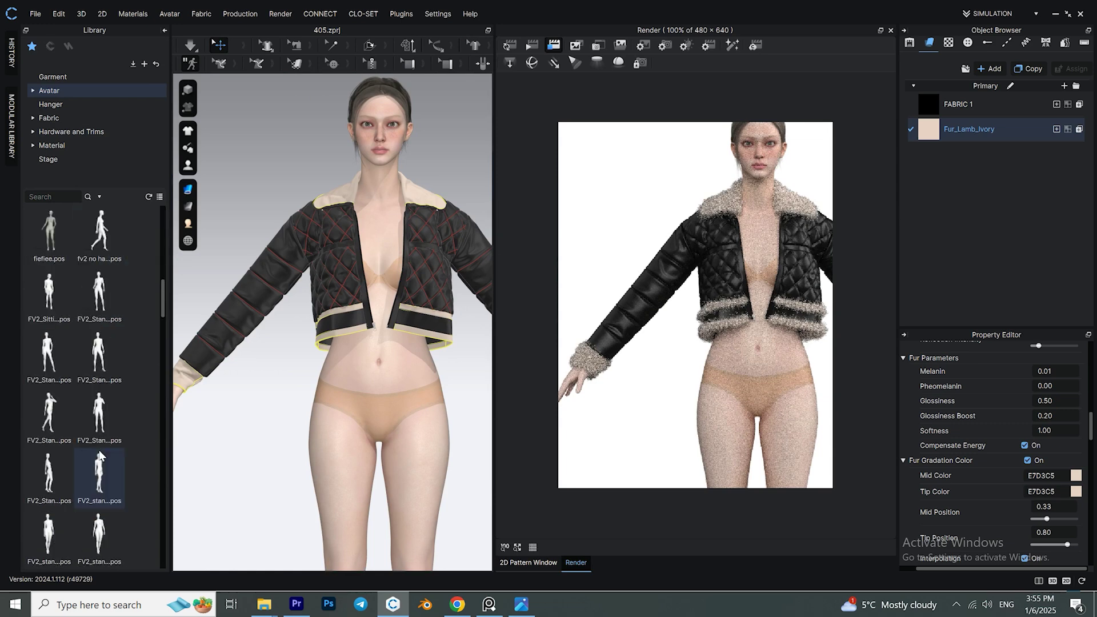
pyautogui.doubleClick(101, 405)
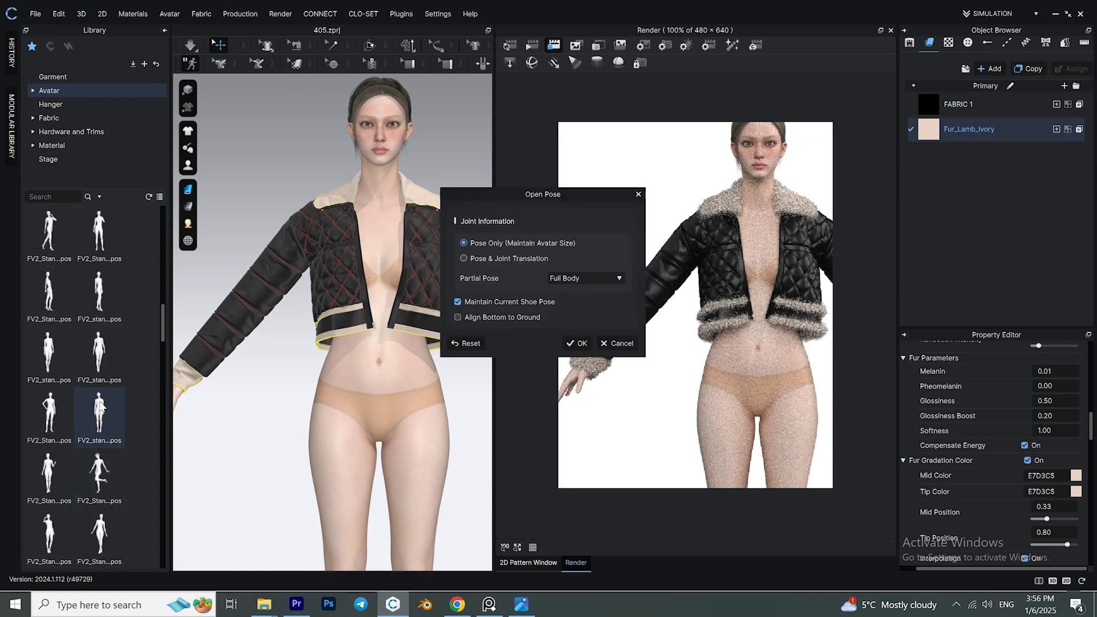
pyautogui.click(576, 343)
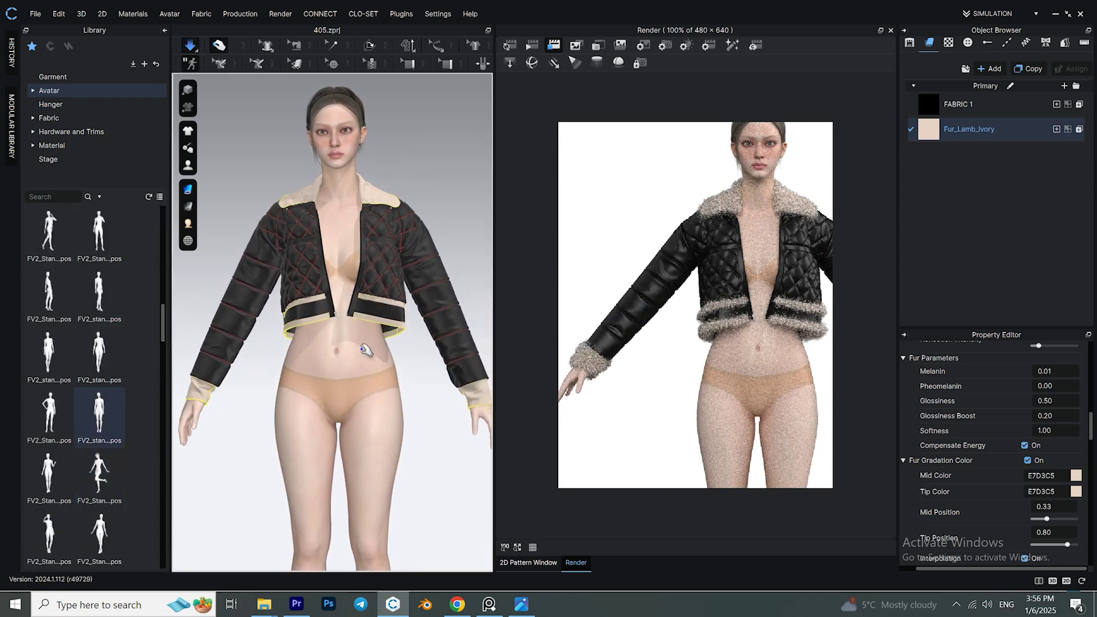
# Hide the avatar so only the jacket shows, and close the render window.
pyautogui.moveTo(381, 354); pyautogui.dragTo(207, 205, button='right')
pyautogui.click(187, 189)
pyautogui.click(240, 169)
pyautogui.click(387, 232)
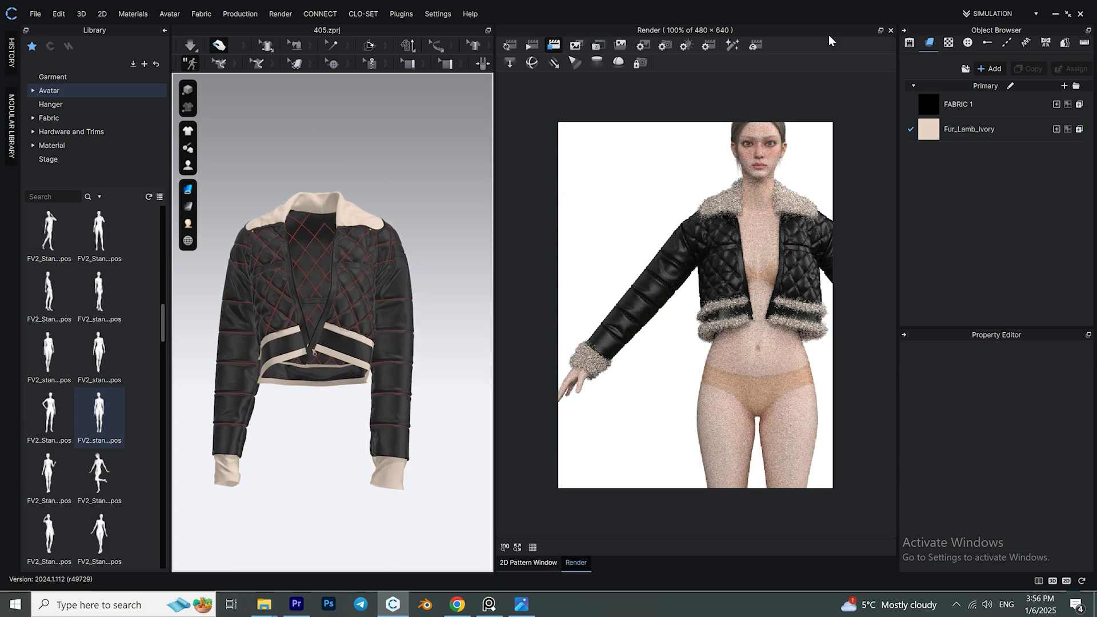
pyautogui.click(890, 30)
pyautogui.moveTo(267, 304); pyautogui.dragTo(297, 311, button='right')
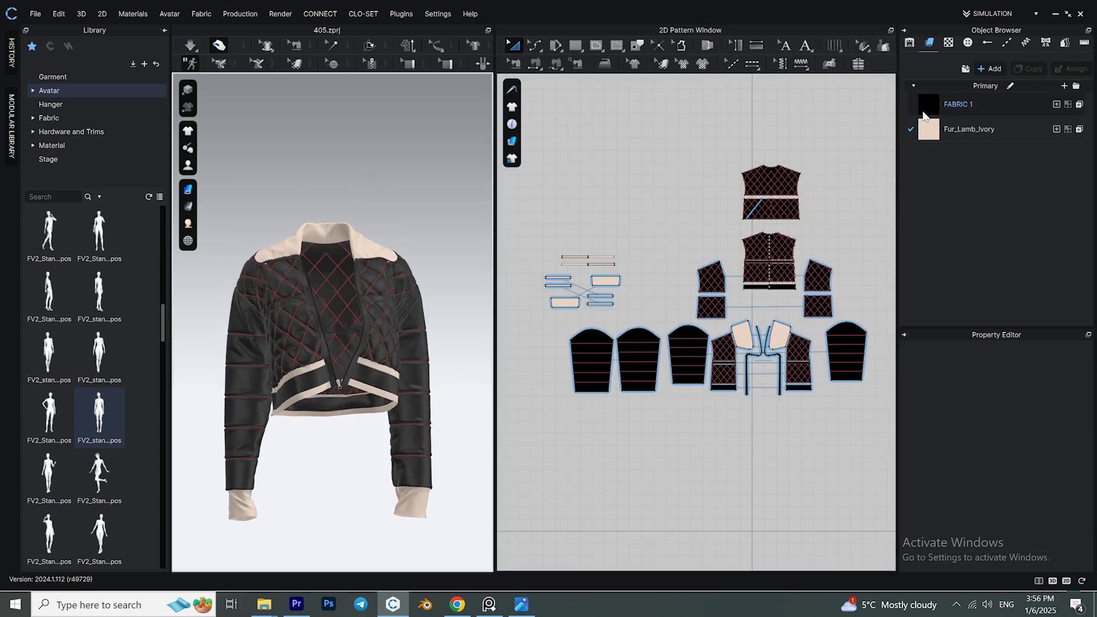
# Set FABRIC 1's physical property preset to Leather_Lambskin.
pyautogui.click(928, 104)
pyautogui.click(1002, 403)
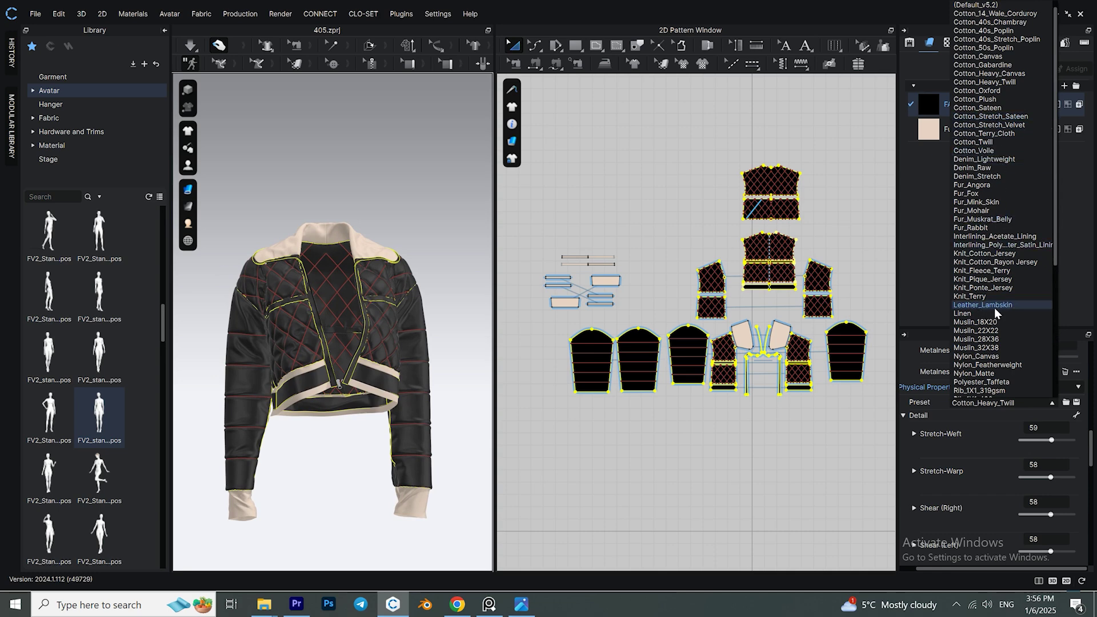
pyautogui.click(981, 305)
# Simulate the jacket with the lambskin property and pull the front hem near the zipper into shape.
pyautogui.click(563, 237)
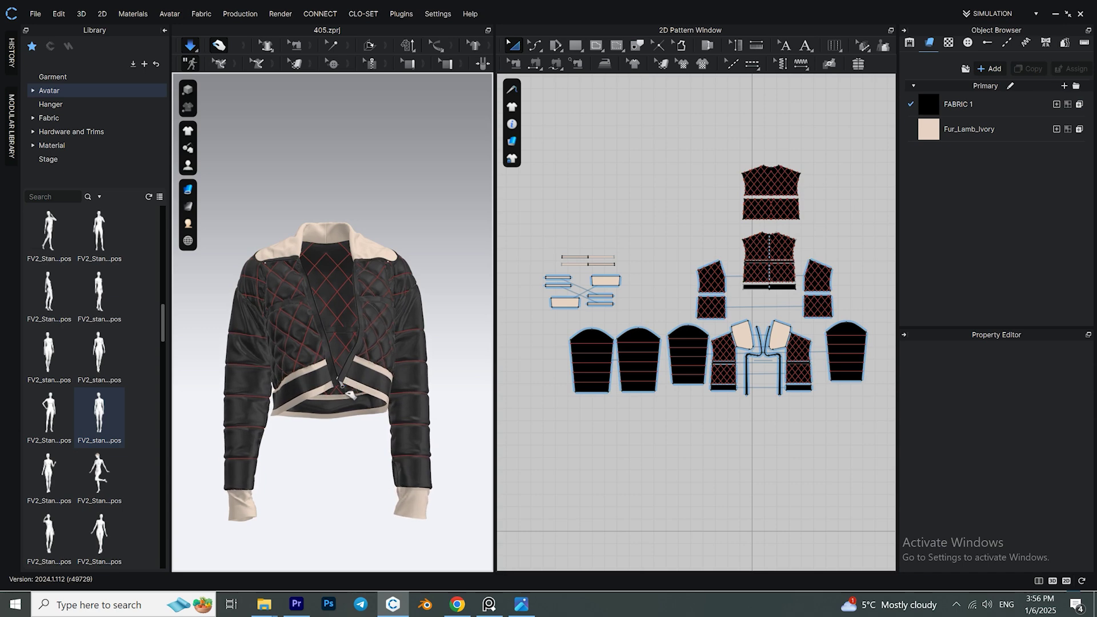
pyautogui.click(349, 394)
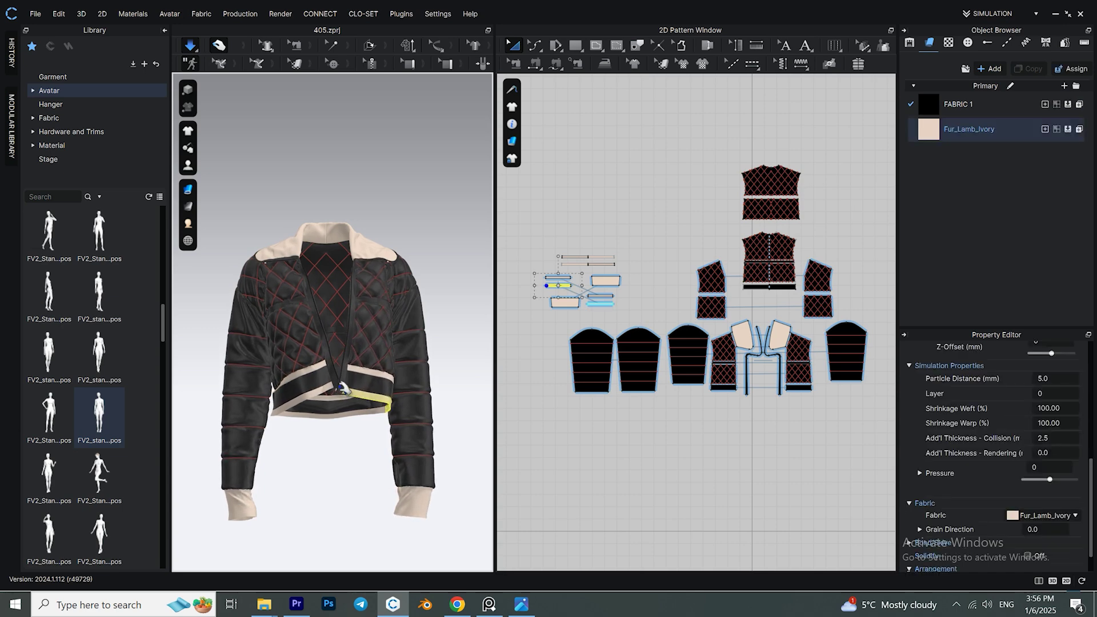
pyautogui.click(318, 391)
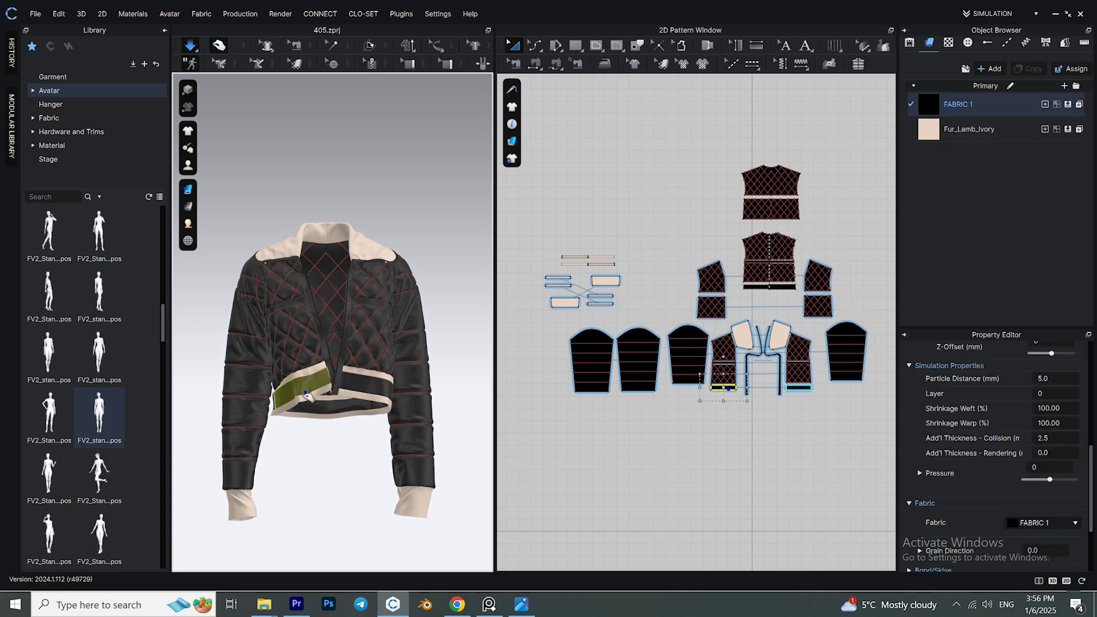
# Set FABRIC 1's Stretch and Shear values to 22 and its Bending-Weft, Warp and Bias values to 66.
pyautogui.click(941, 108)
pyautogui.scroll(-1, 1052, 487)
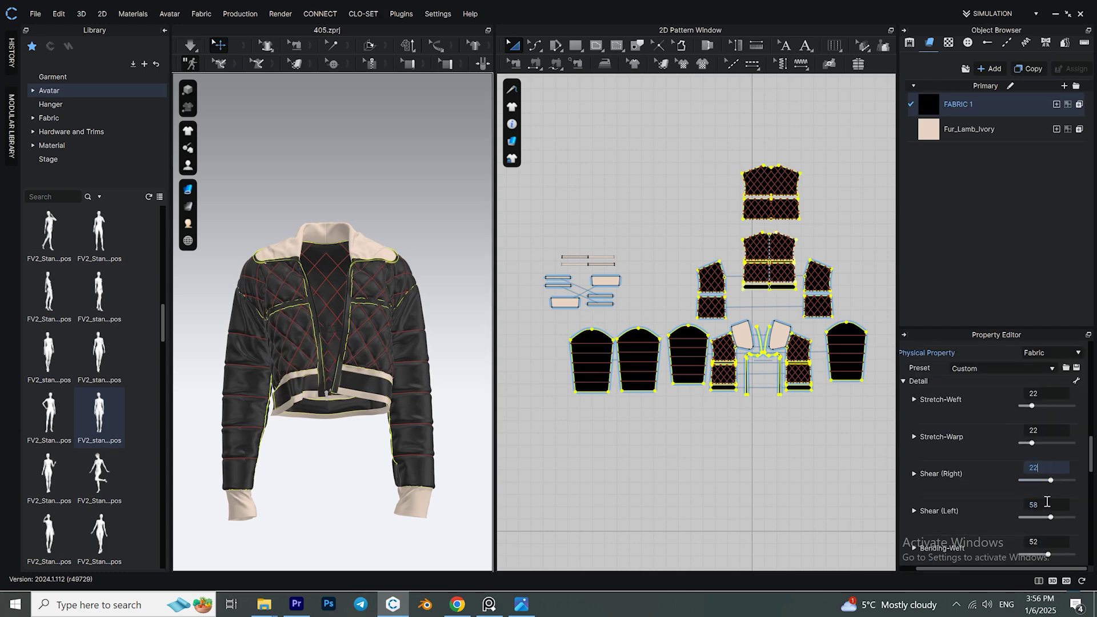
pyautogui.scroll(-3, 1056, 501)
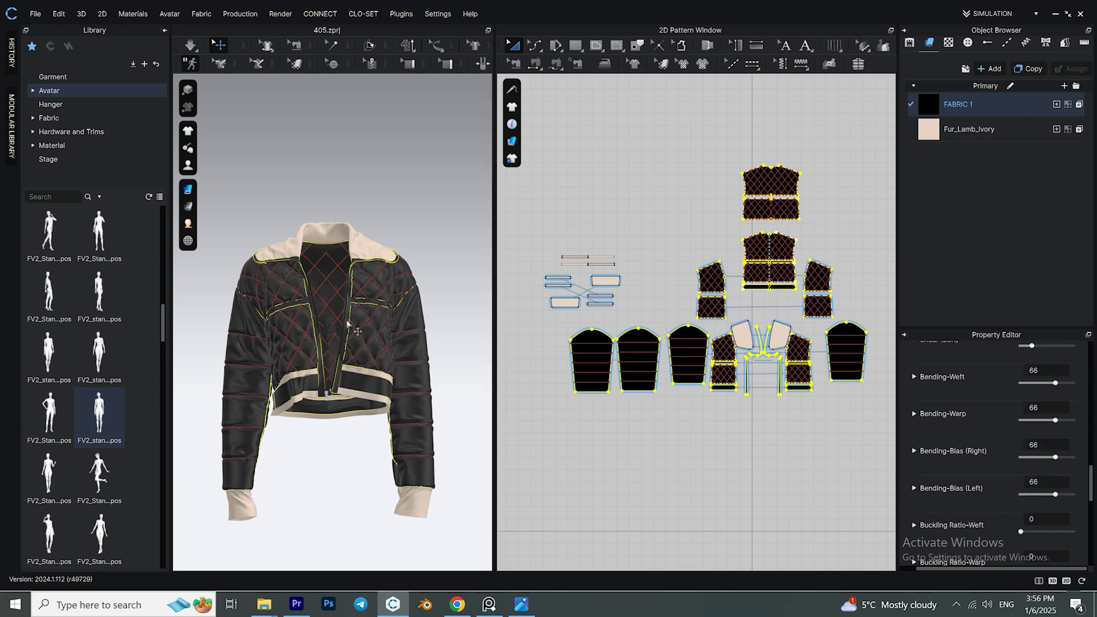
# Simulate the jacket again and pull the black hem band at the front opening into place.
pyautogui.press('space')
pyautogui.click(348, 384)
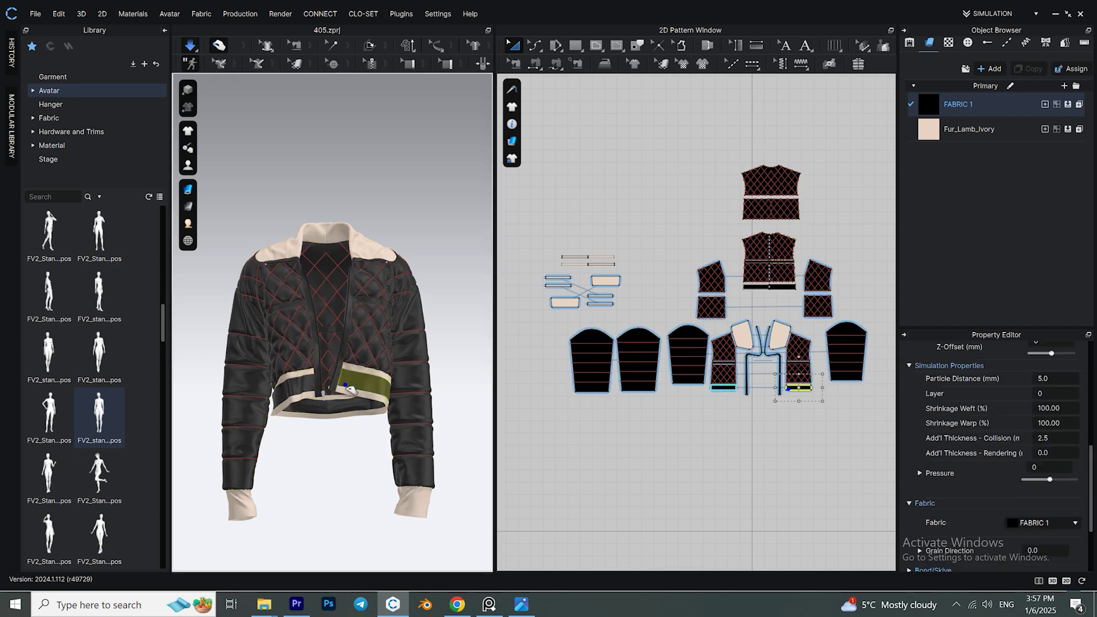
pyautogui.click(434, 264)
pyautogui.moveTo(433, 264); pyautogui.dragTo(428, 367, button='right')
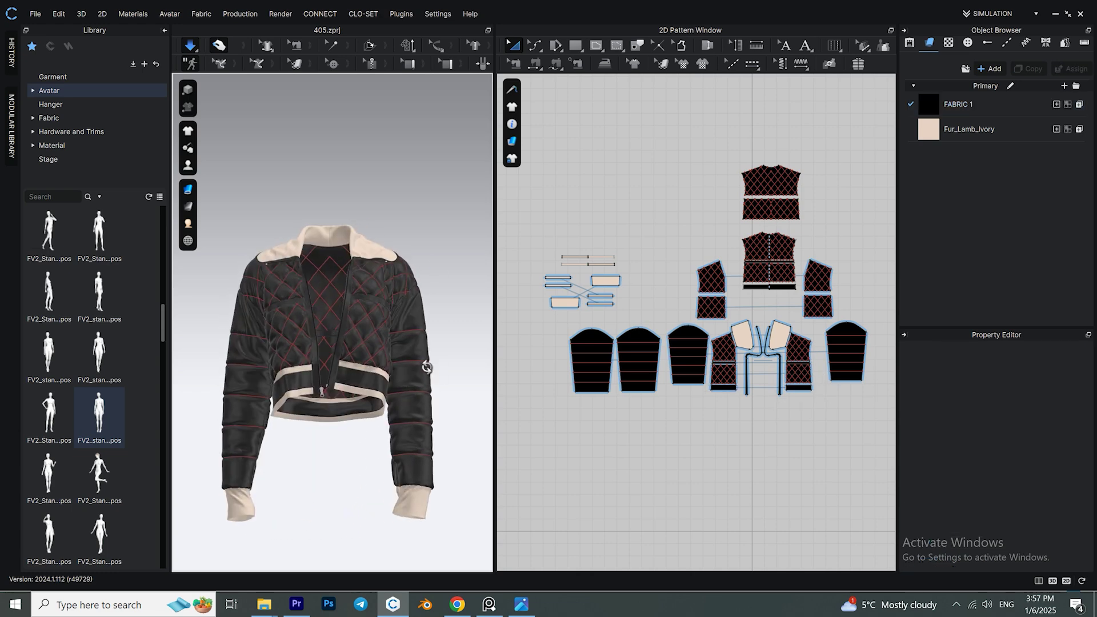
pyautogui.press('space')
# Raise FABRIC 1's Bending-Weft, Bending-Warp and Bending-Bias values to 77.
pyautogui.click(926, 101)
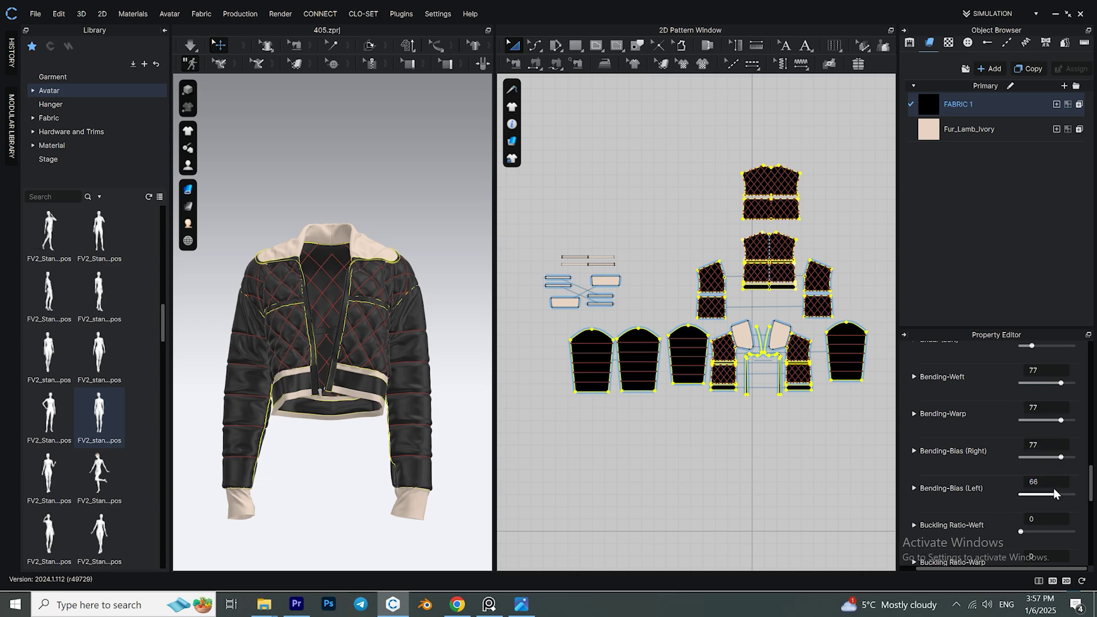
pyautogui.scroll(-3, 1048, 503)
pyautogui.scroll(5, 1048, 502)
# Simulate the jacket with the stiffer leather and inspect the quilted front panel up close.
pyautogui.moveTo(371, 352); pyautogui.dragTo(392, 357, button='right')
pyautogui.press('space')
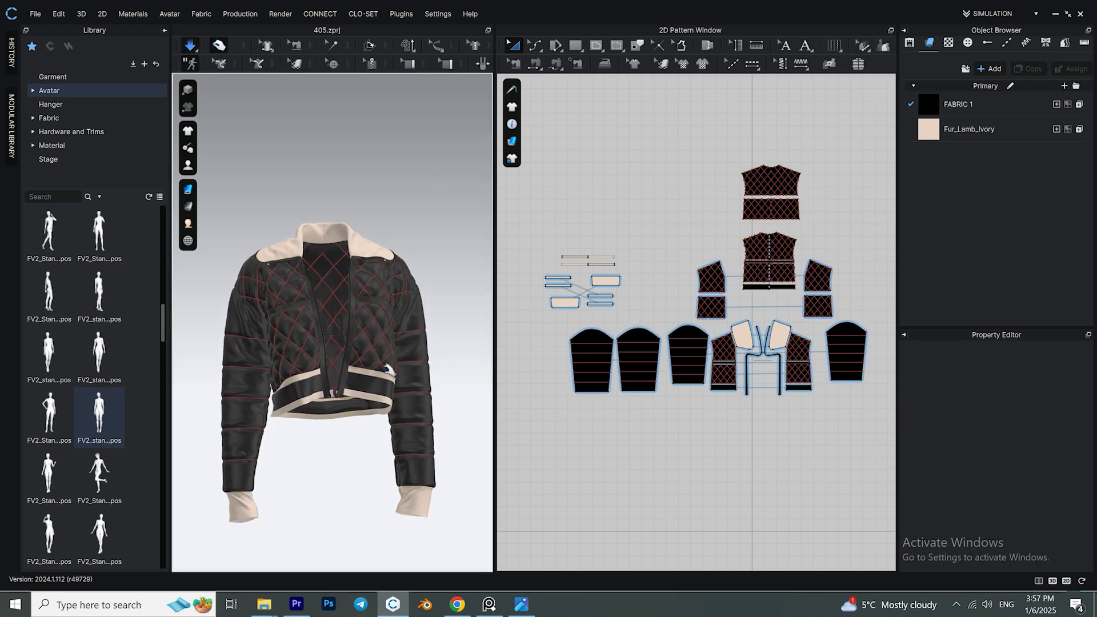
pyautogui.moveTo(387, 375); pyautogui.dragTo(352, 382, button='right')
pyautogui.moveTo(196, 378); pyautogui.dragTo(360, 260, button='right')
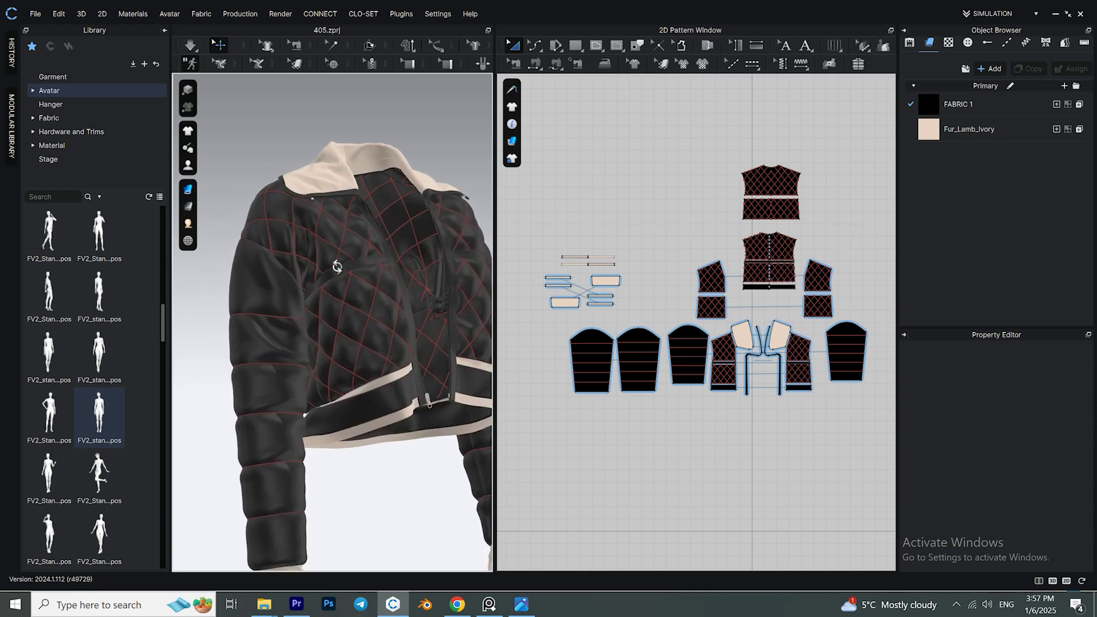
pyautogui.scroll(10, 360, 259)
# Bring up the reference photo and offset the long edges of the front and back horizontal strips as internal lines at 0.2 cm.
pyautogui.click(489, 605)
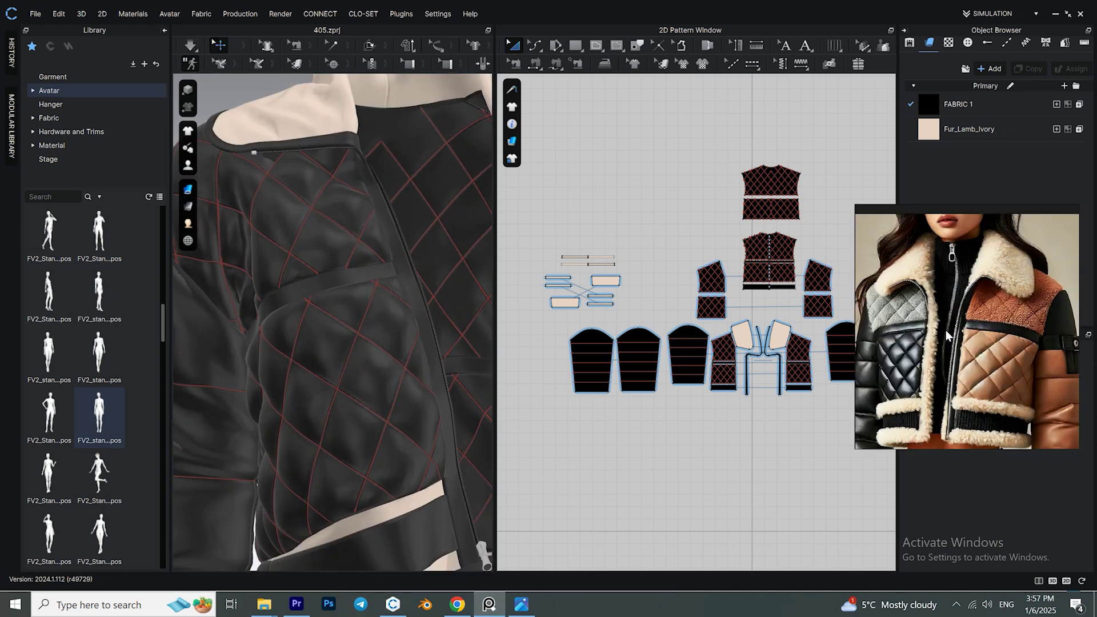
pyautogui.scroll(8, 710, 379)
pyautogui.click(534, 46)
pyautogui.click(566, 83)
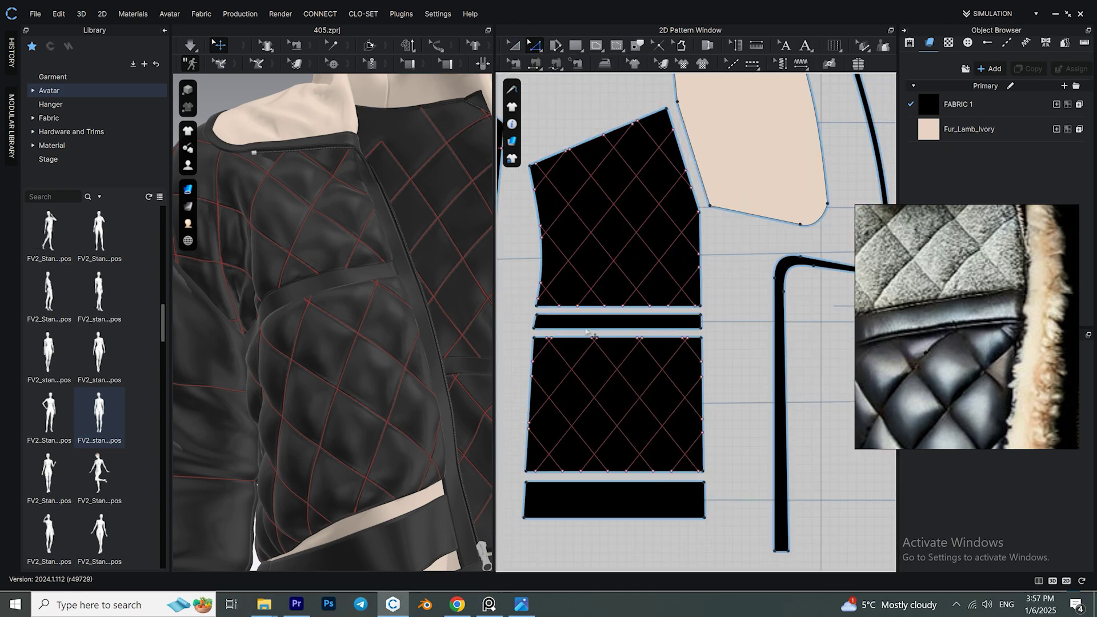
pyautogui.click(571, 314)
pyautogui.scroll(-3, 571, 314)
pyautogui.scroll(5, 655, 280)
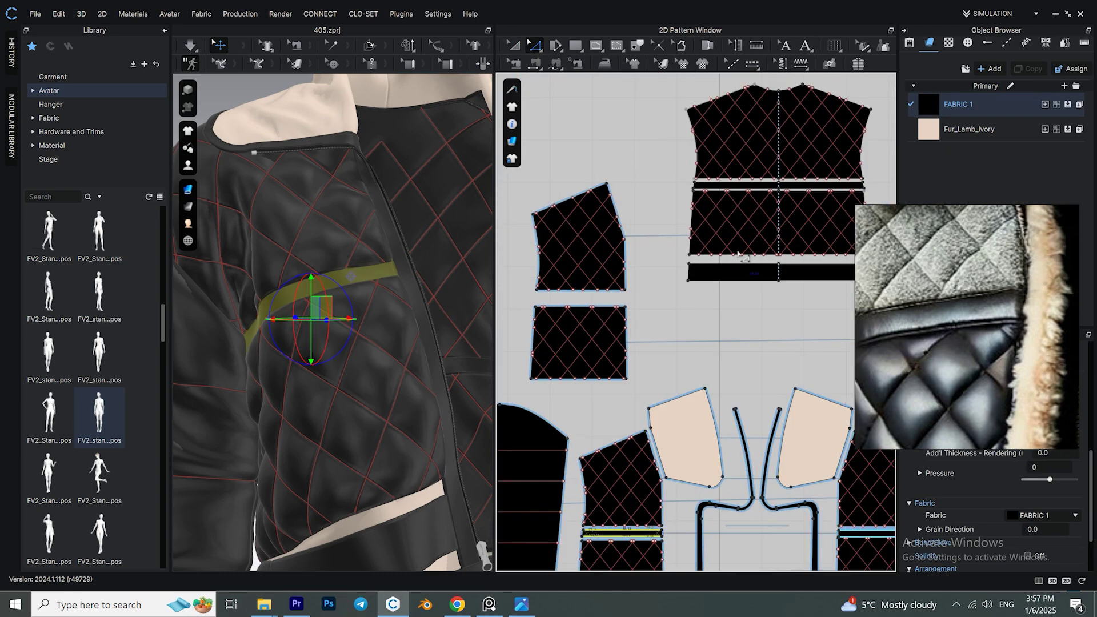
pyautogui.click(656, 274)
pyautogui.rightClick(626, 289)
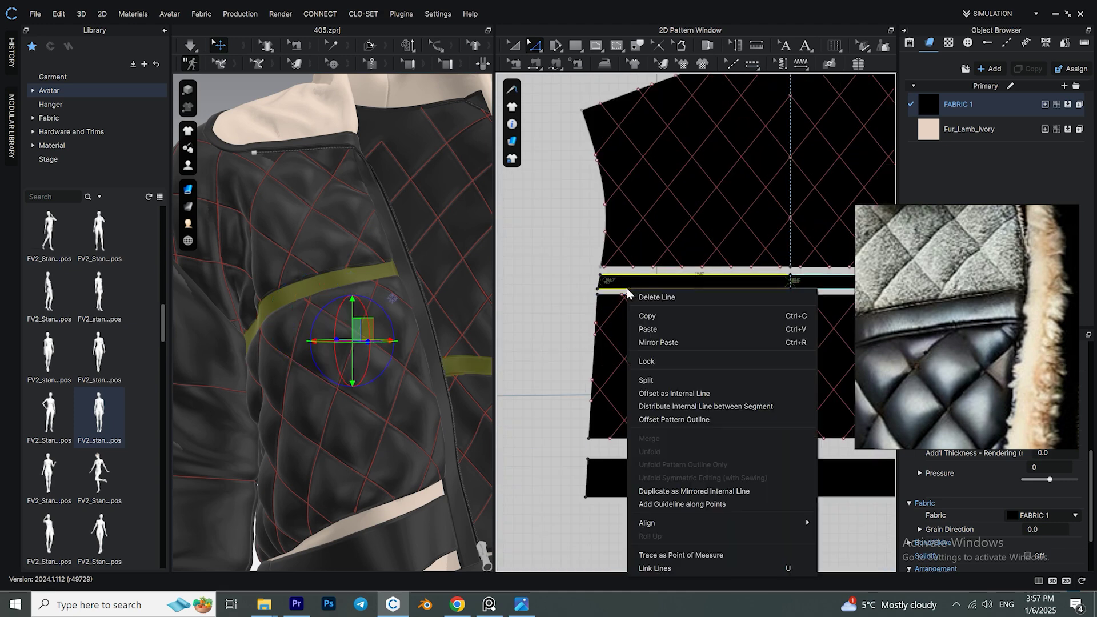
pyautogui.click(668, 393)
pyautogui.write('0.2')
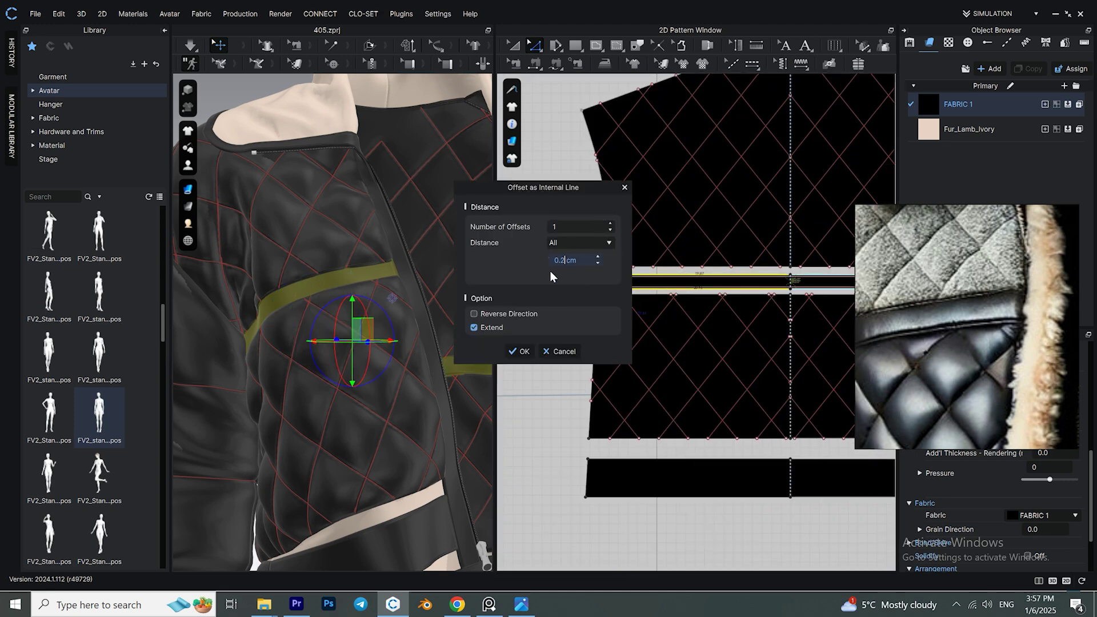
pyautogui.click(520, 351)
# Apply Cut & Sew to the offset internal lines on the horizontal strips.
pyautogui.scroll(5, 333, 278)
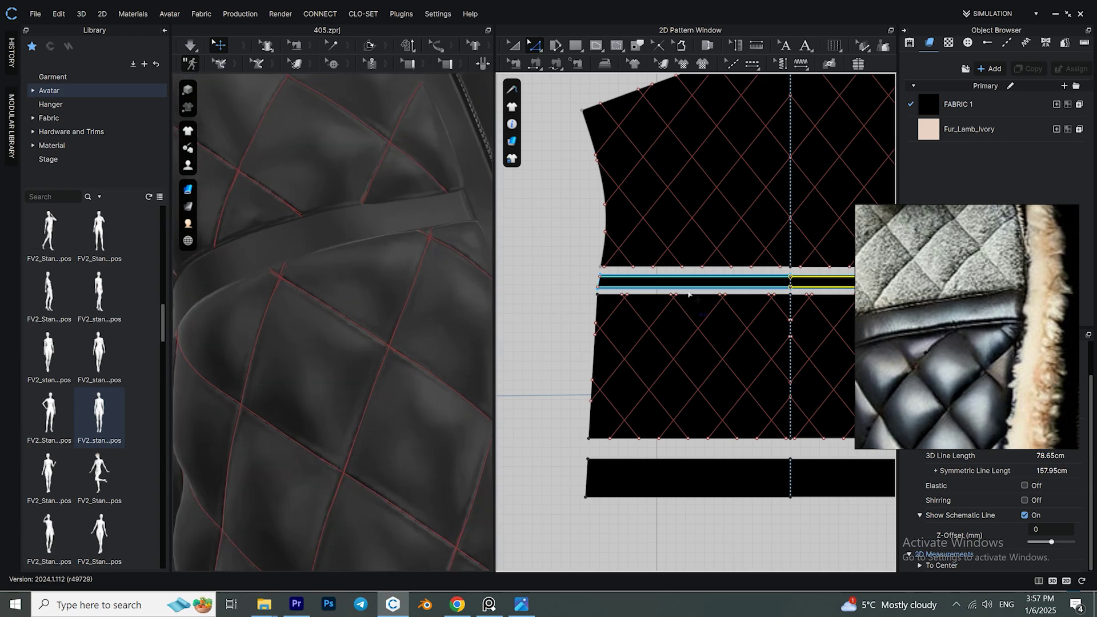
pyautogui.scroll(3, 688, 294)
pyautogui.scroll(-5, 594, 277)
pyautogui.scroll(3, 666, 326)
pyautogui.rightClick(636, 307)
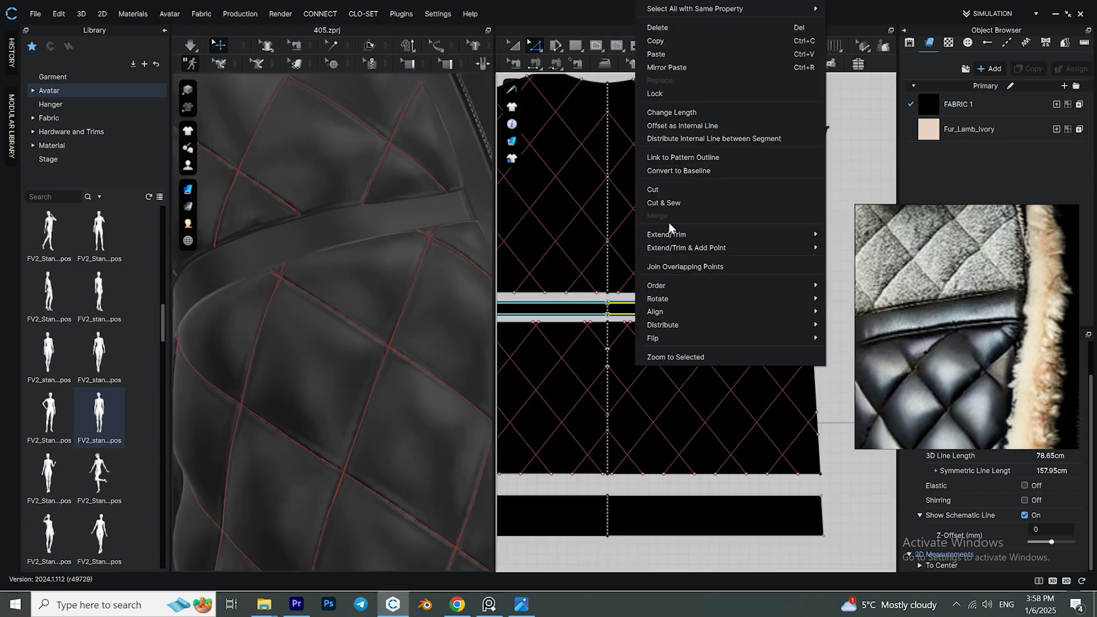
pyautogui.click(664, 203)
pyautogui.click(513, 350)
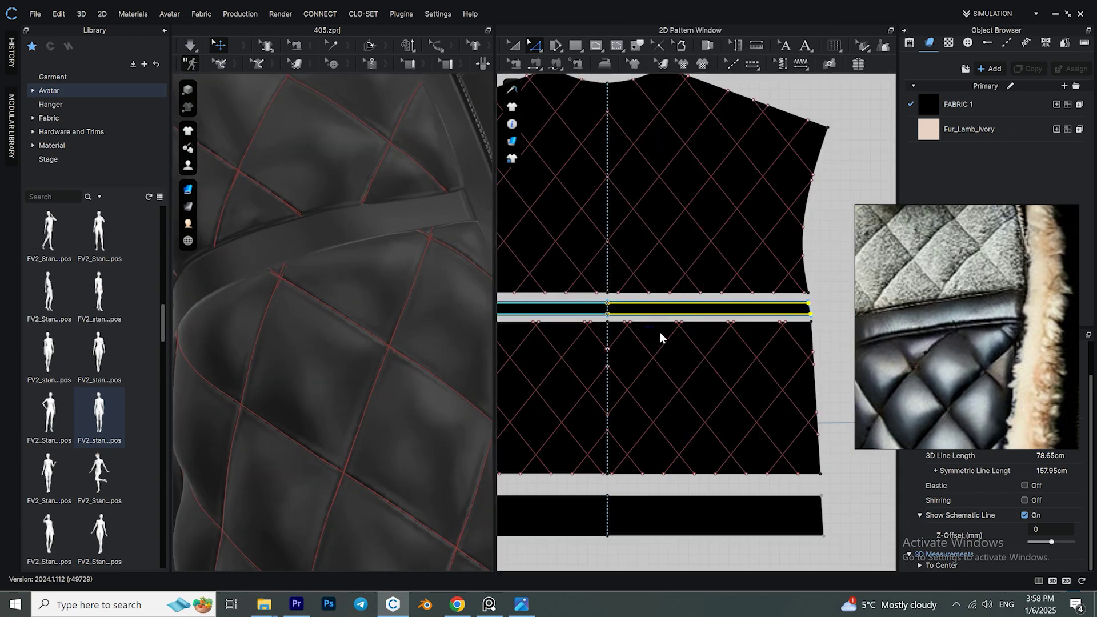
pyautogui.scroll(-2, 660, 337)
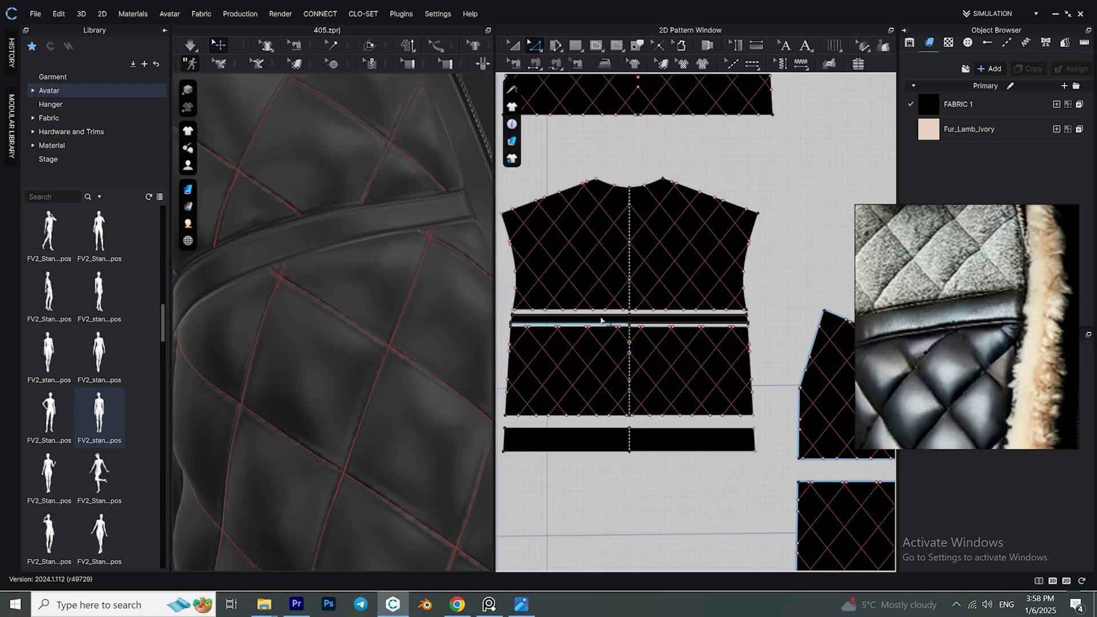
pyautogui.scroll(4, 600, 318)
pyautogui.scroll(-6, 725, 362)
pyautogui.scroll(5, 674, 423)
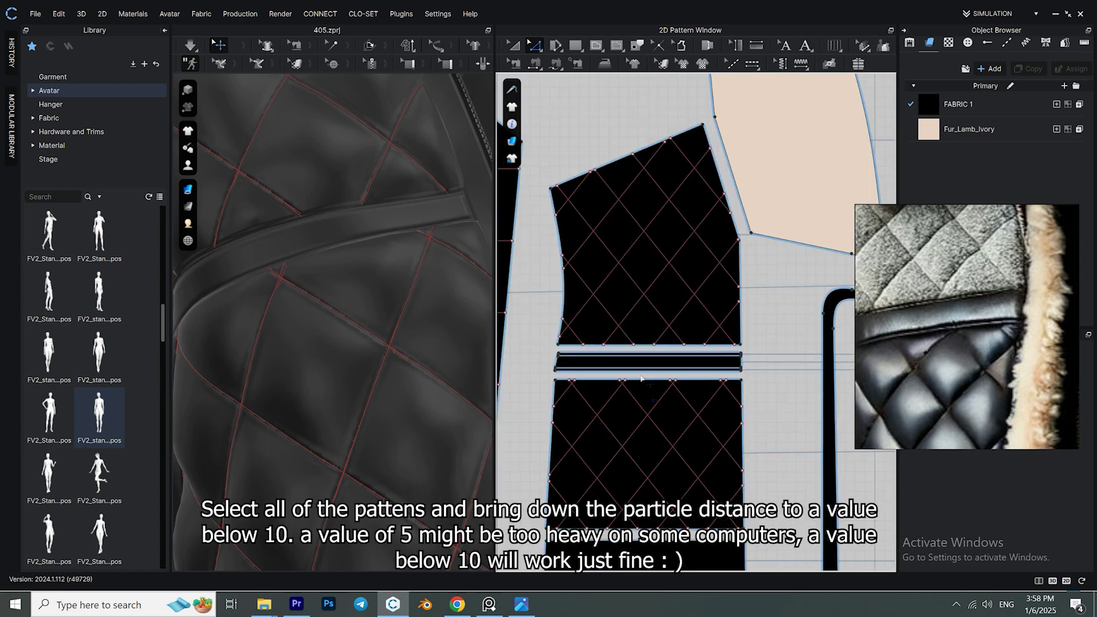
# Select all pattern pieces and set their particle distance to 5 mm.
pyautogui.scroll(-7, 568, 117)
pyautogui.press('a')
pyautogui.hotkey('ctrl', 'a')
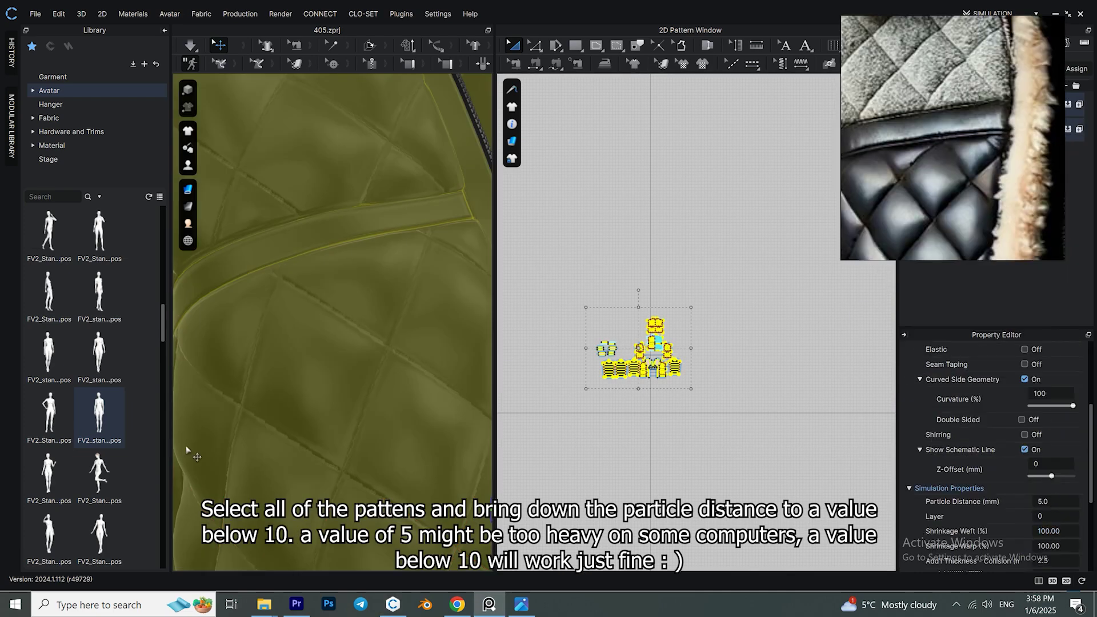
pyautogui.scroll(-5, 197, 457)
pyautogui.click(165, 30)
pyautogui.doubleClick(1060, 501)
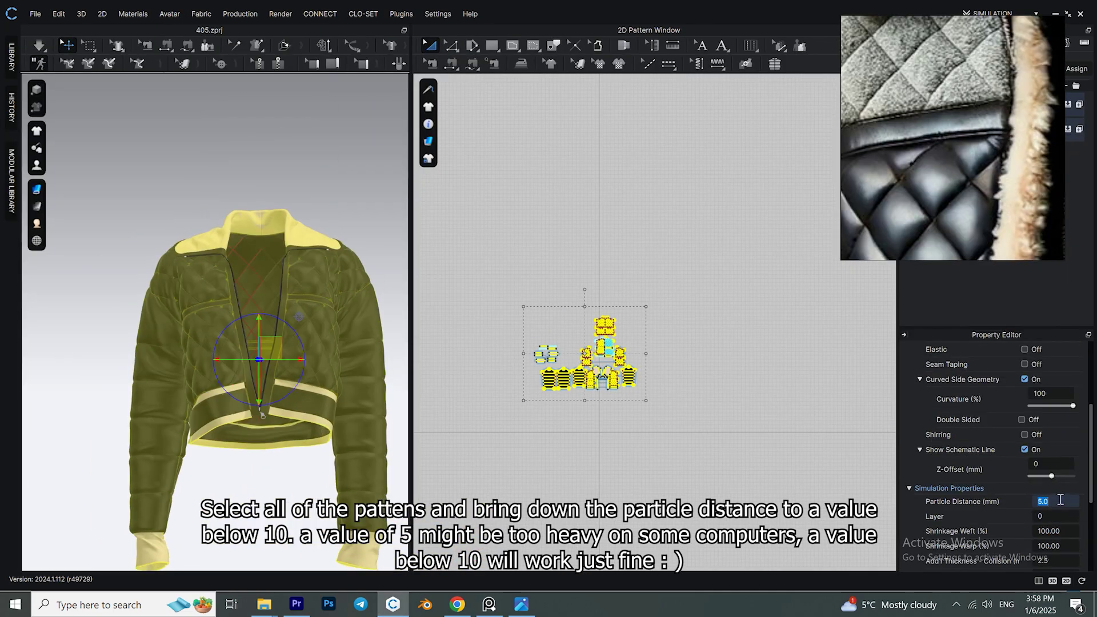
pyautogui.moveTo(120, 317); pyautogui.dragTo(913, 143)
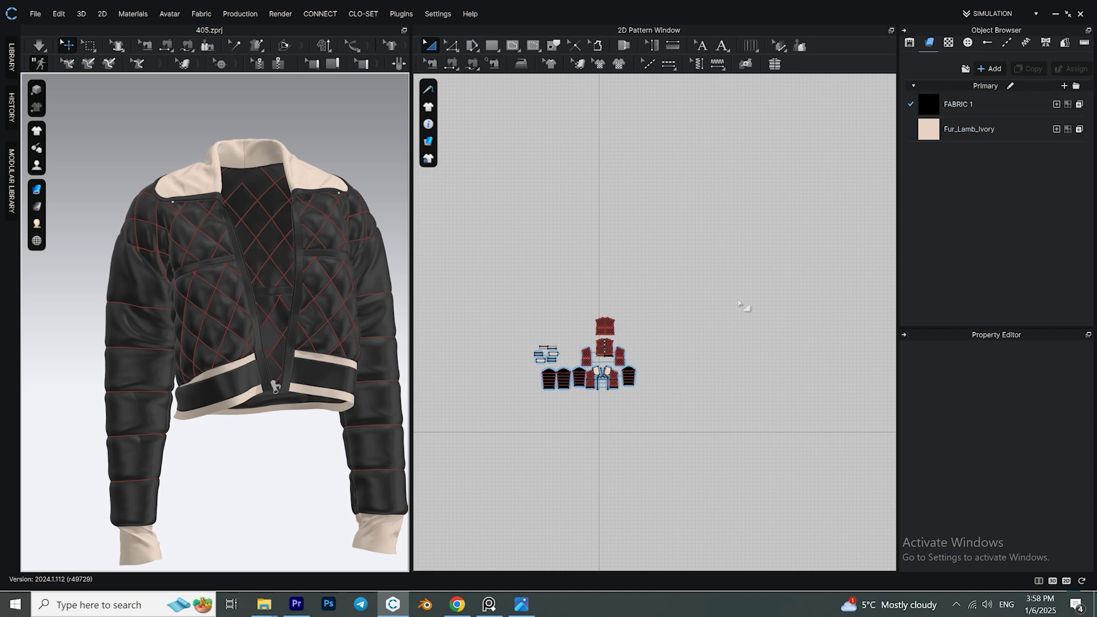
# Turn off Use Same Material as Front for the back face of FABRIC 1.
pyautogui.click(940, 103)
pyautogui.scroll(-2, 1016, 398)
pyautogui.scroll(10, 1016, 398)
pyautogui.click(936, 416)
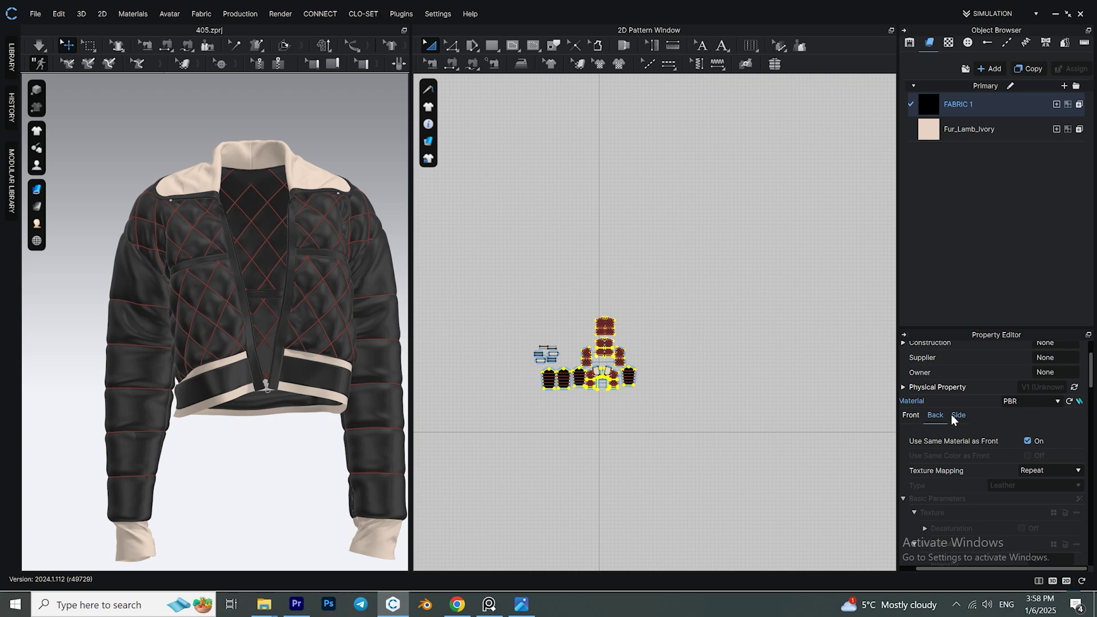
pyautogui.click(1027, 442)
pyautogui.scroll(-3, 1025, 445)
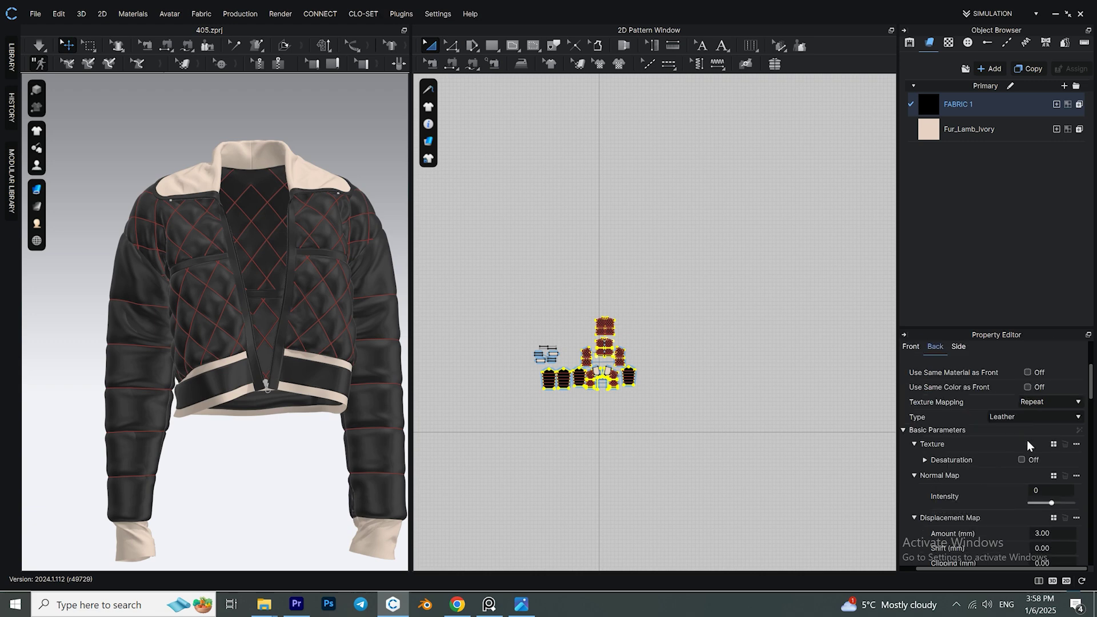
pyautogui.scroll(5, 1023, 448)
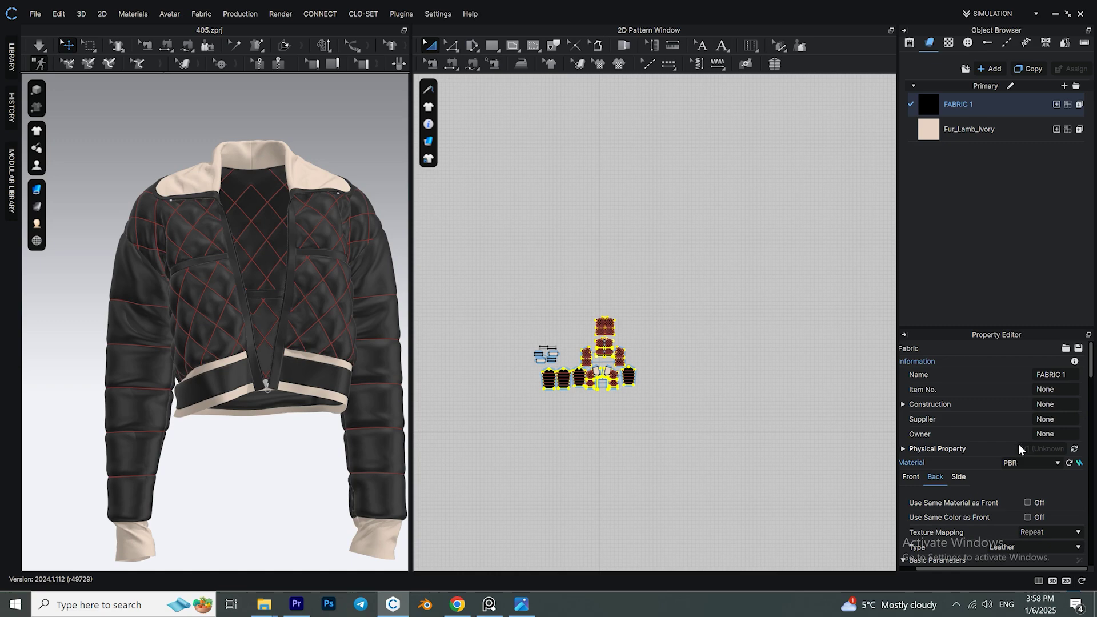
# Load the Fur_Sherpa Fleece_Ivory.zfab fabric file into the jacket's main fabric, keeping the back material separate from the front.
pyautogui.click(1065, 348)
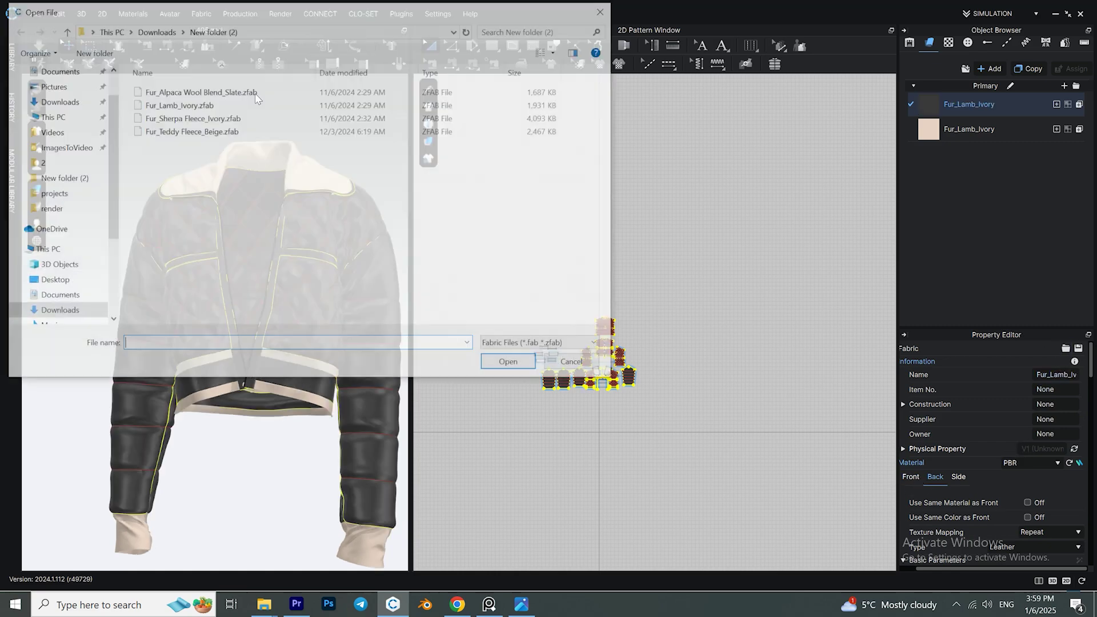
pyautogui.doubleClick(227, 124)
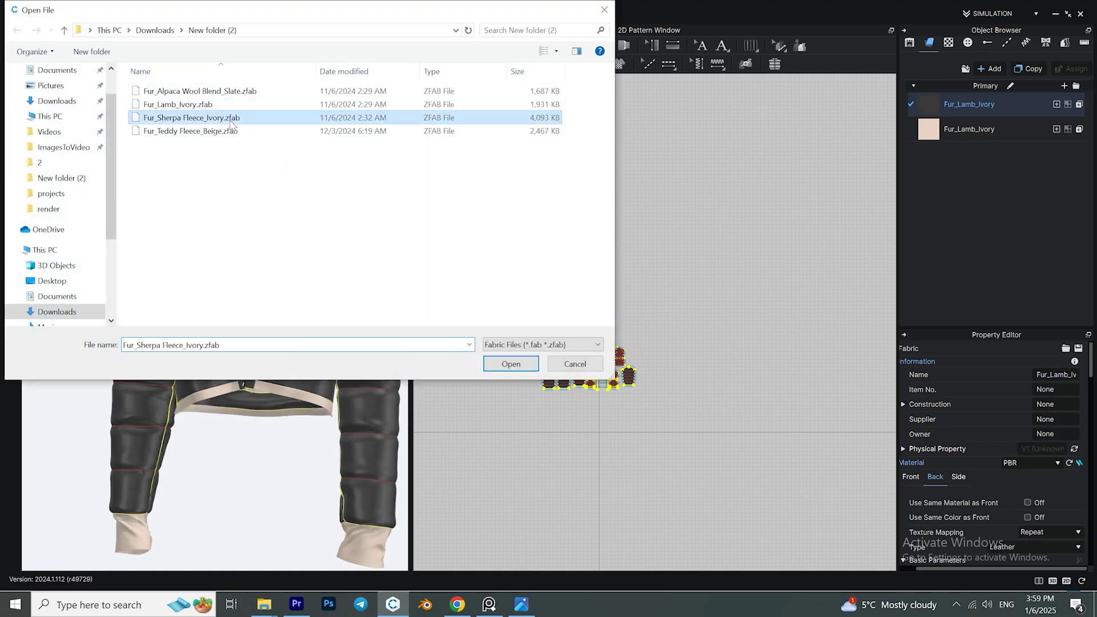
pyautogui.click(1028, 502)
pyautogui.click(1027, 502)
# Set the main fabric's front face to the Leather type with a black color.
pyautogui.scroll(-3, 1037, 498)
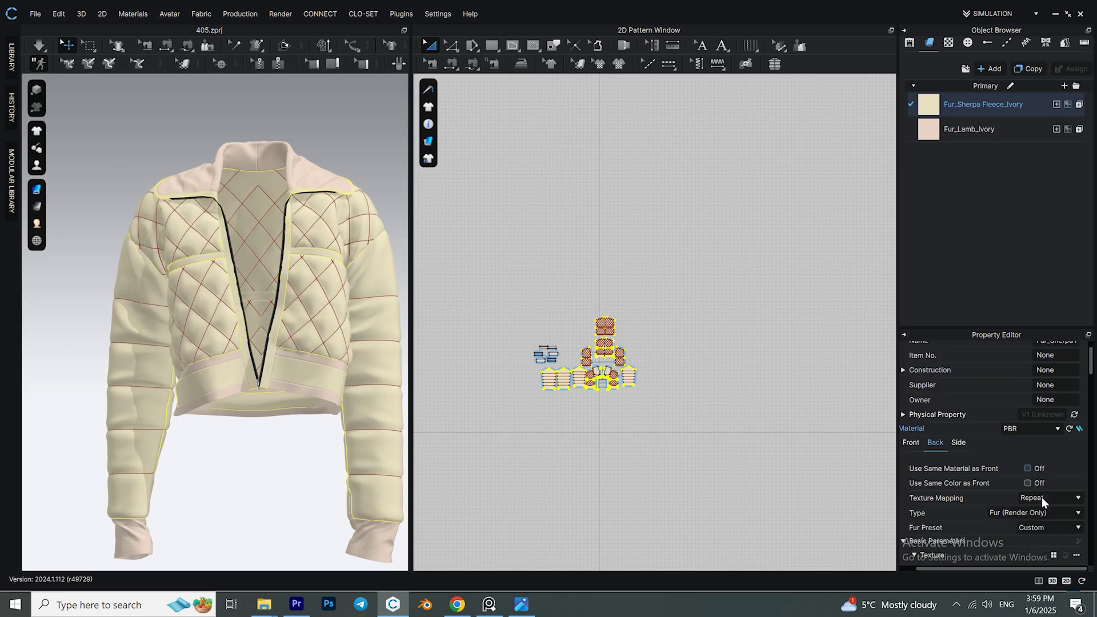
pyautogui.click(1051, 479)
pyautogui.click(1023, 493)
pyautogui.scroll(-5, 1057, 520)
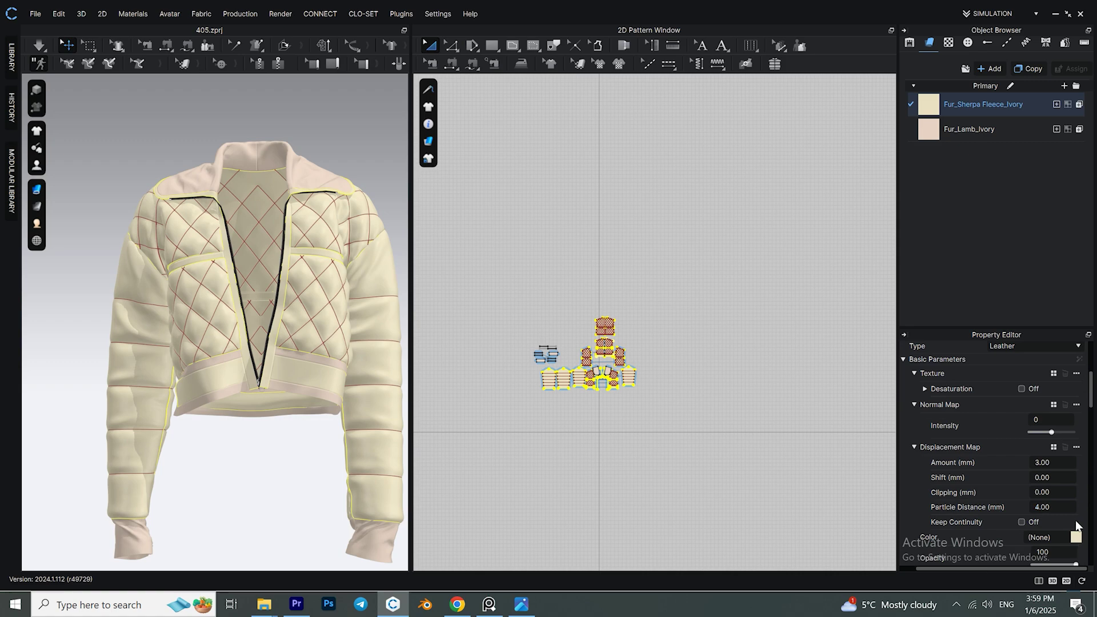
pyautogui.click(1077, 537)
pyautogui.click(258, 319)
pyautogui.click(257, 438)
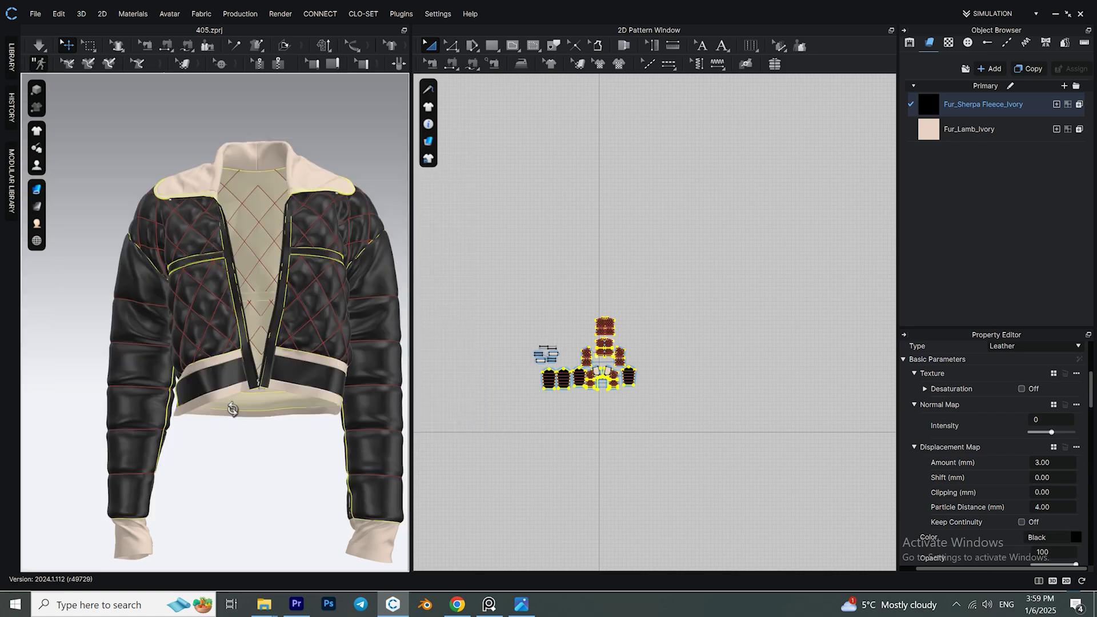
# Change the sherpa fleece color on the back face of the main fabric to a muted, warmer beige.
pyautogui.click(969, 130)
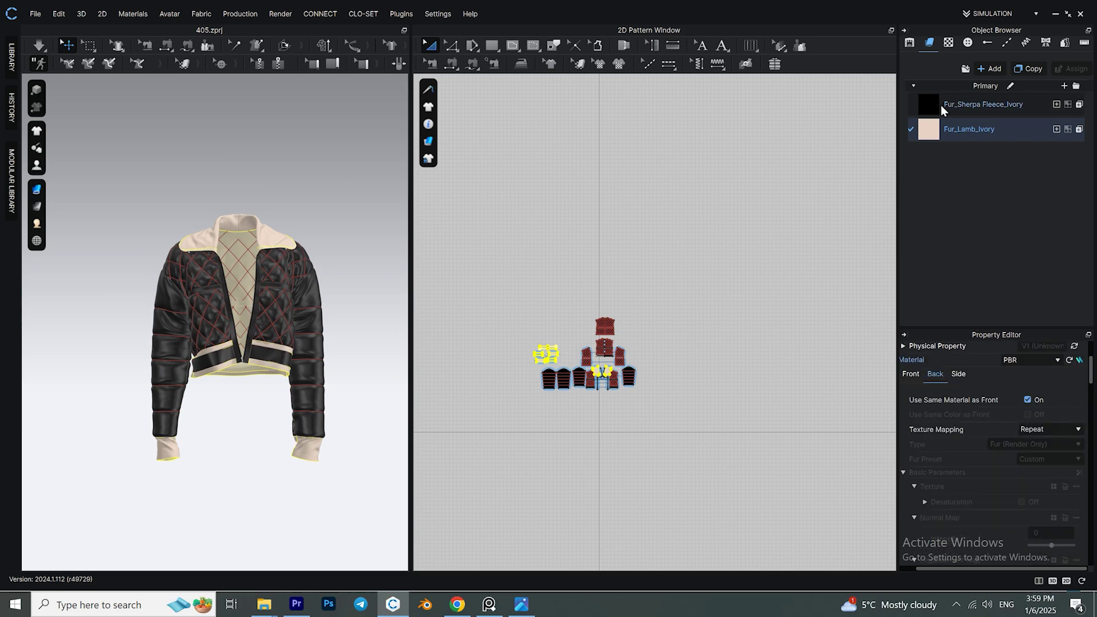
pyautogui.click(940, 105)
pyautogui.scroll(-5, 1074, 434)
pyautogui.click(1076, 410)
pyautogui.click(112, 118)
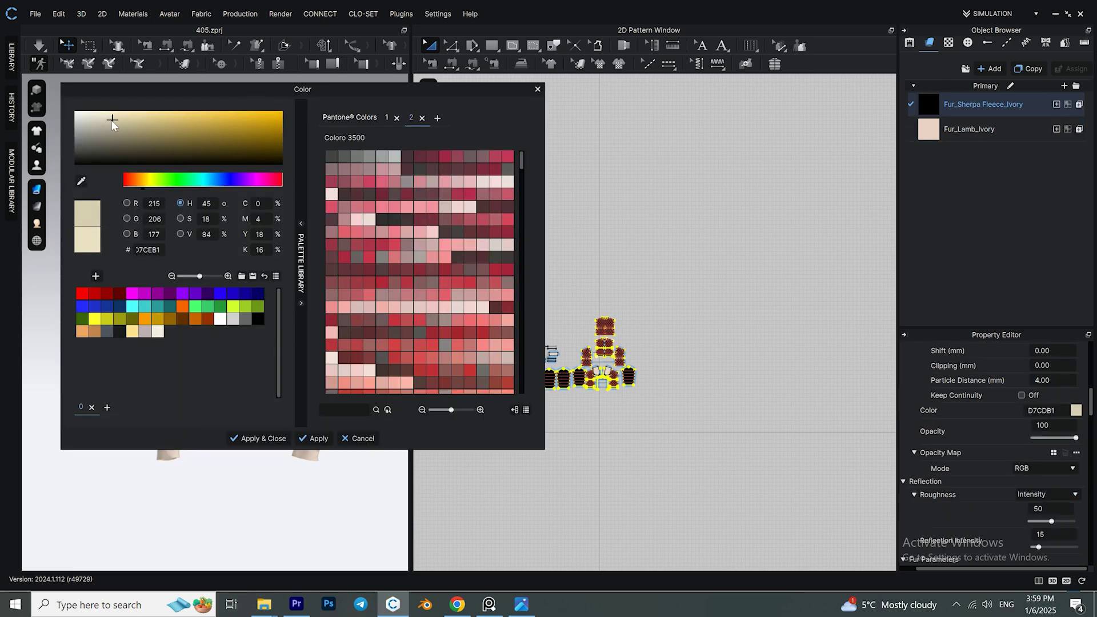
pyautogui.click(137, 182)
pyautogui.click(260, 436)
# Set the back face's fur gradation mid color and tip color to light beige tones.
pyautogui.scroll(-5, 1000, 457)
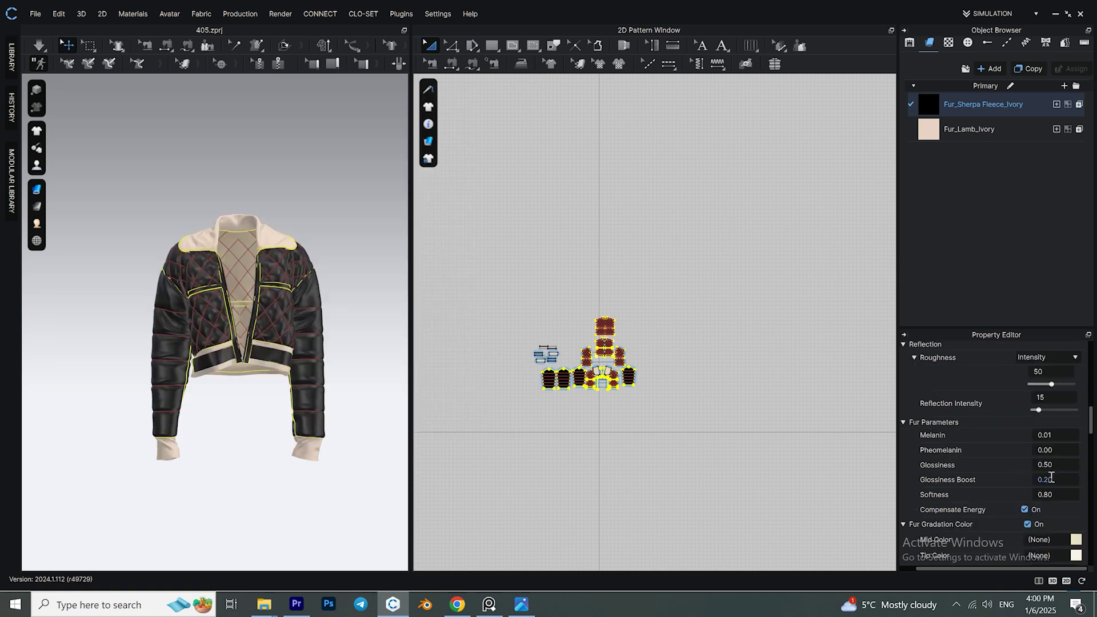
pyautogui.click(1076, 471)
pyautogui.click(110, 117)
pyautogui.click(111, 121)
pyautogui.click(260, 438)
pyautogui.click(1076, 487)
pyautogui.click(91, 113)
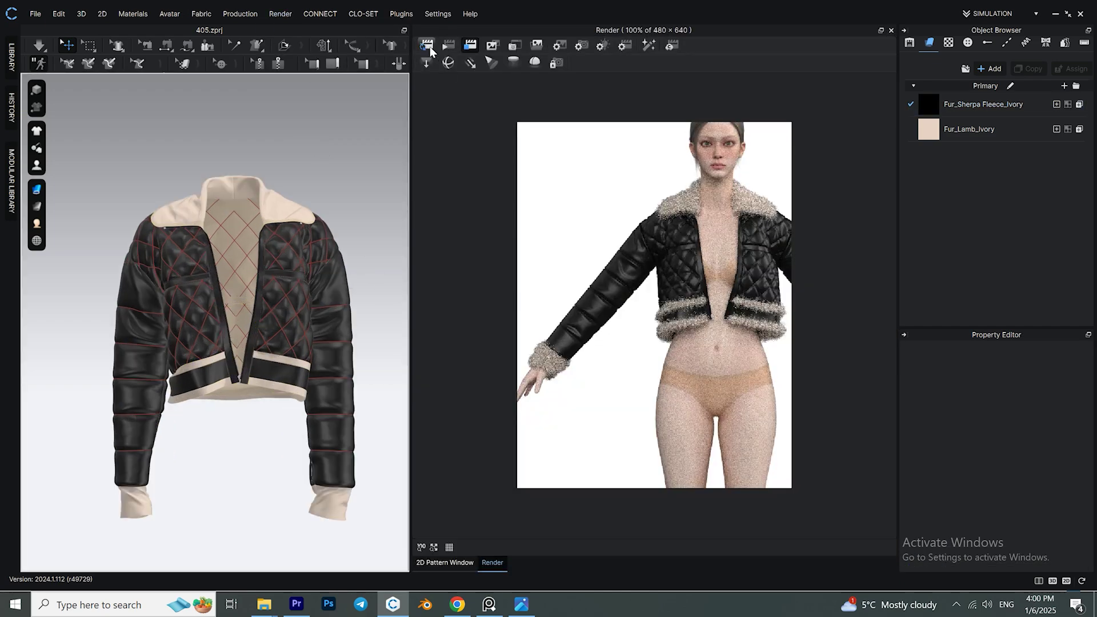
# Render the jacket from the front without the avatar to check the leather and fur materials.
pyautogui.click(427, 47)
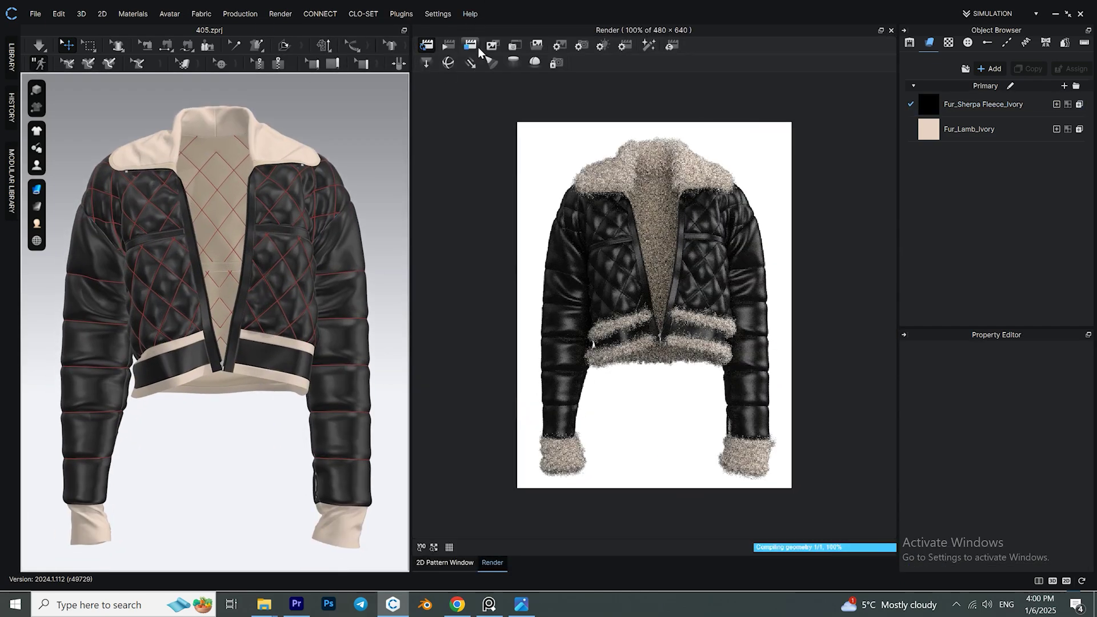
pyautogui.scroll(5, 250, 289)
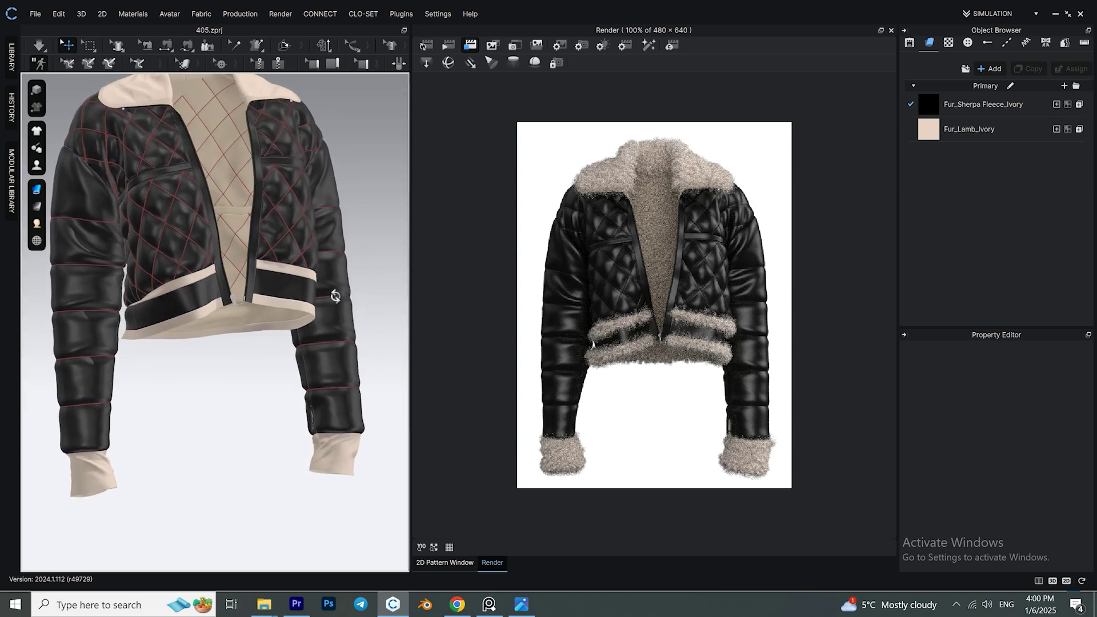
pyautogui.scroll(-3, 249, 289)
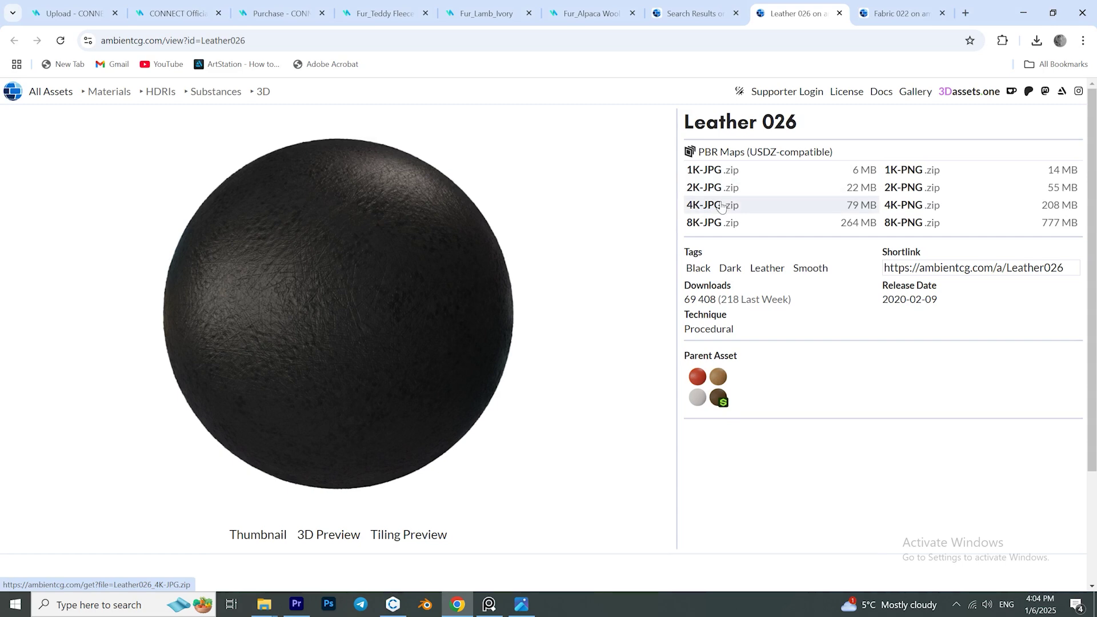
# Compare the Fabric 022 page in the browser with the ribbed waistband in the reference image, and return to the garment project.
pyautogui.click(893, 13)
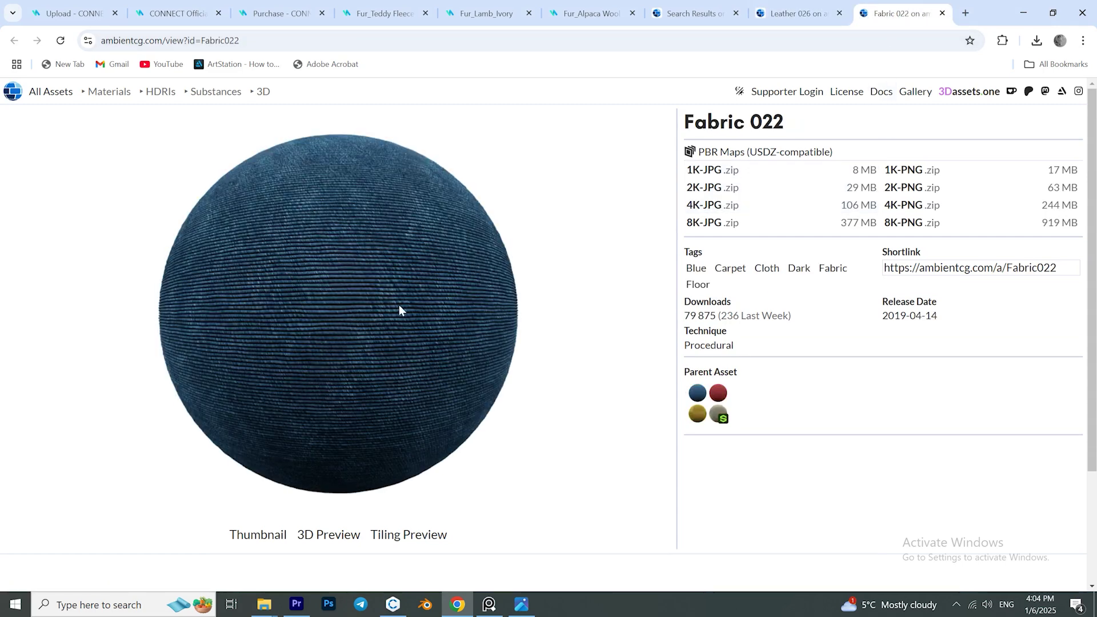
pyautogui.click(492, 606)
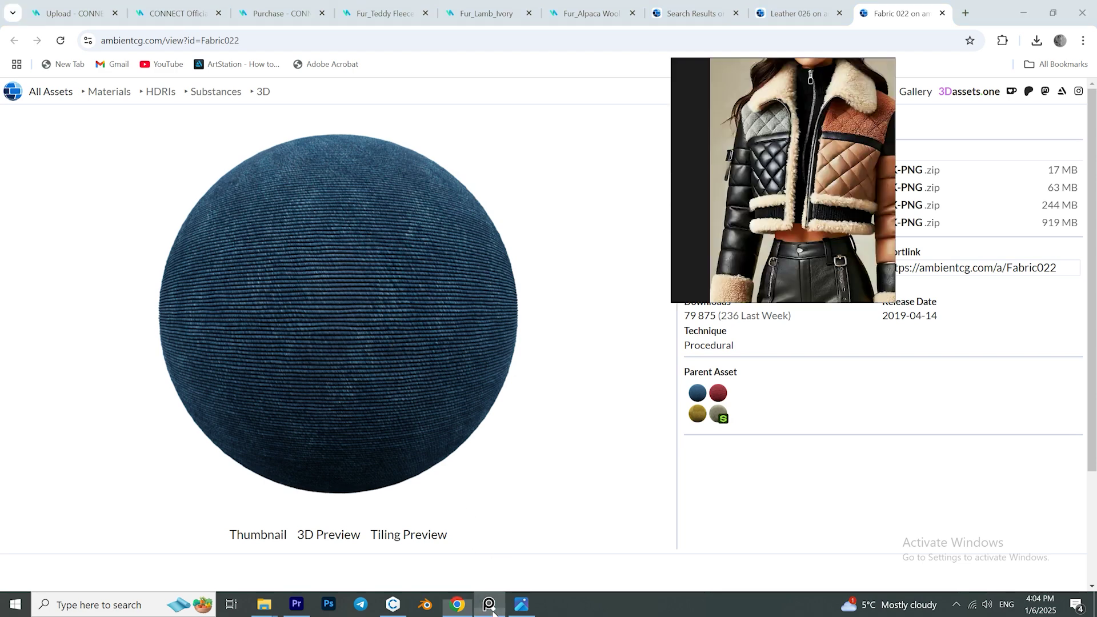
pyautogui.scroll(6, 731, 251)
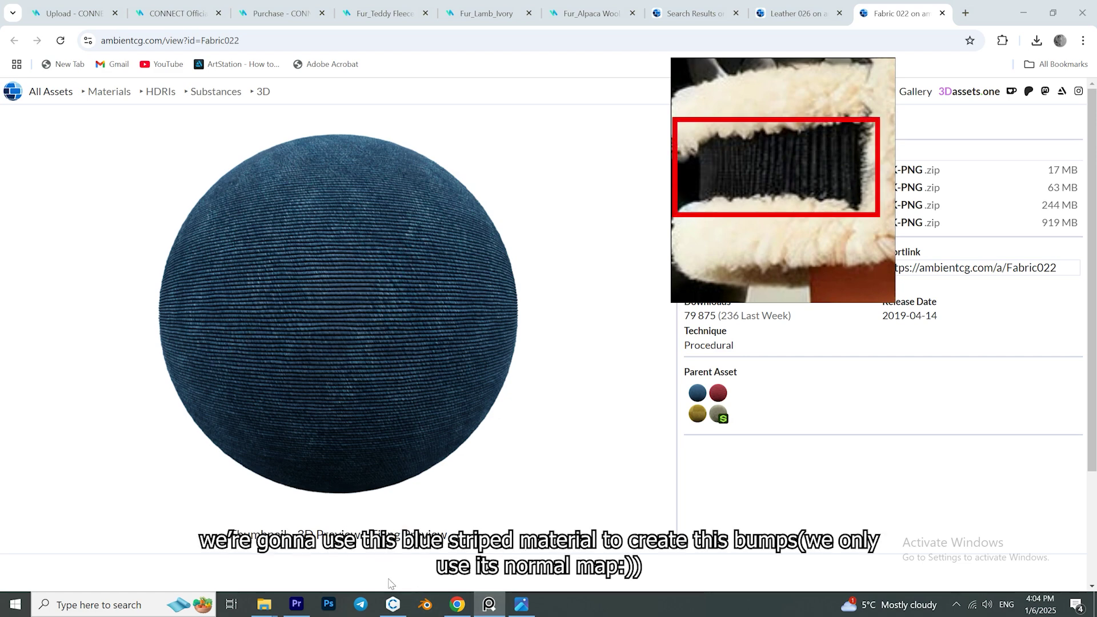
pyautogui.click(393, 605)
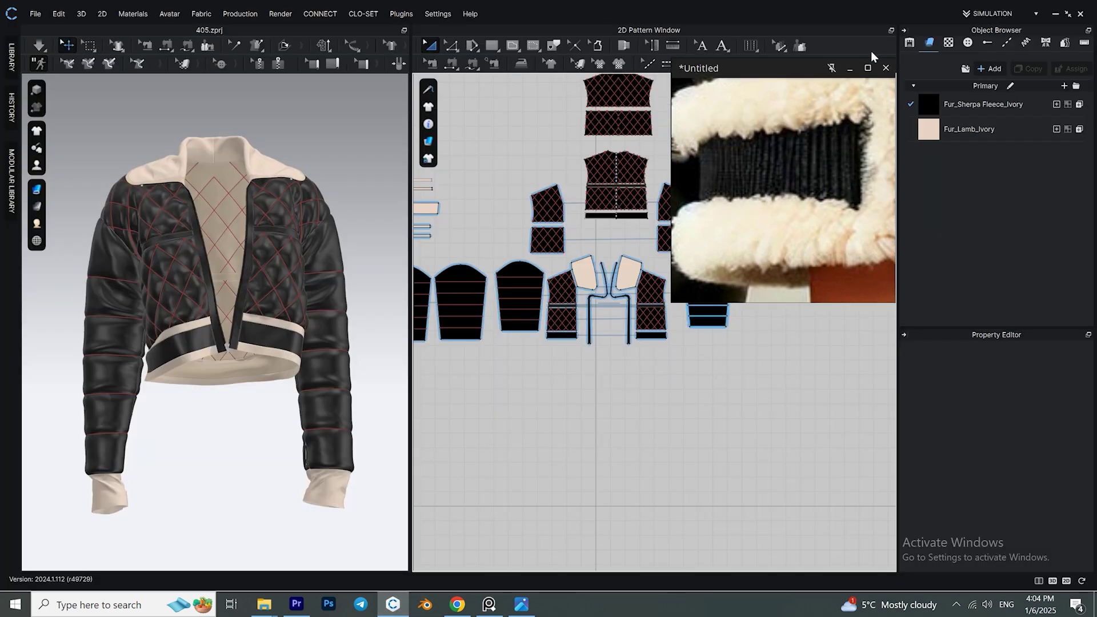
# Duplicate the black leather Fur_Sherpa Fleece_Ivory fabric.
pyautogui.rightClick(883, 235)
pyautogui.click(958, 104)
pyautogui.click(1028, 69)
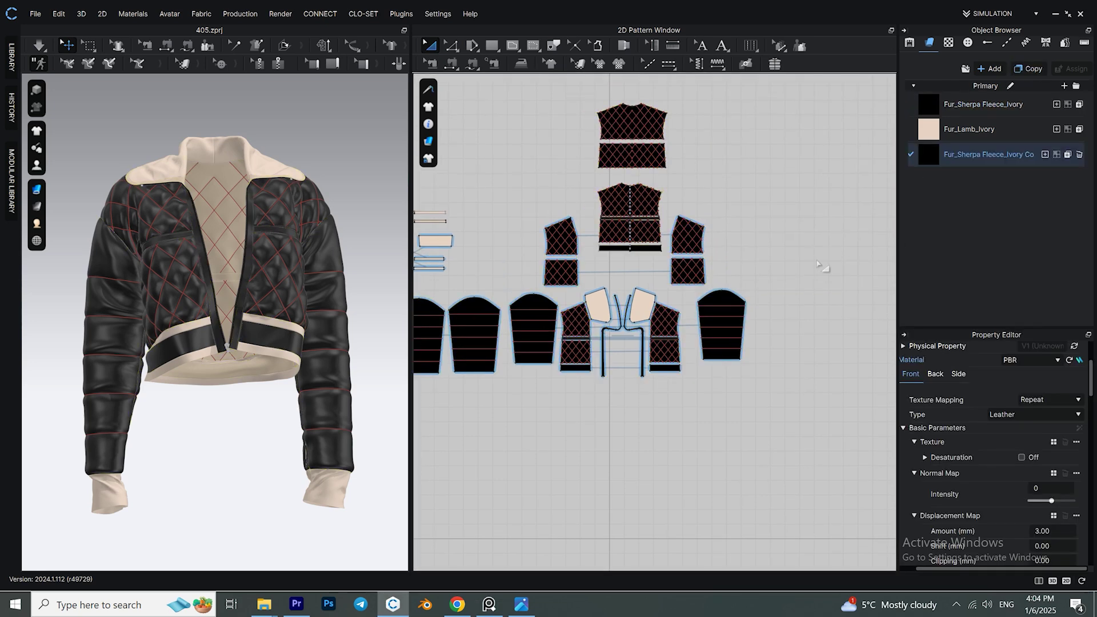
pyautogui.scroll(-3, 988, 438)
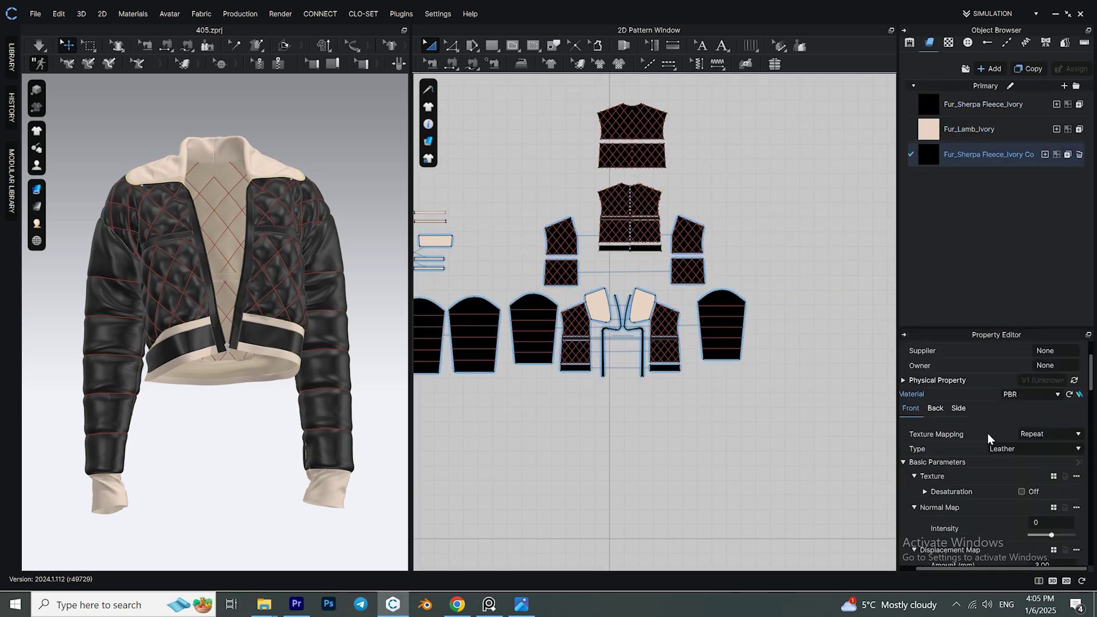
# Load Fabric022_4K-JPG_NormalGL.jpg as the normal map on the copied fabric's front face.
pyautogui.click(935, 409)
pyautogui.click(1029, 434)
pyautogui.scroll(-5, 971, 439)
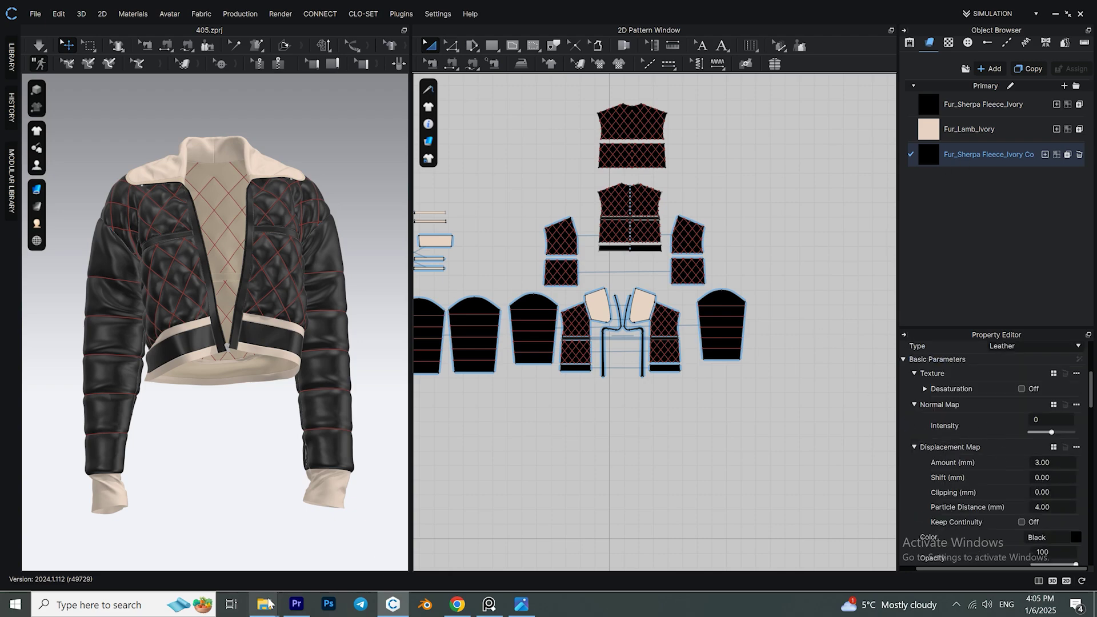
pyautogui.moveTo(268, 604)
pyautogui.click(123, 548)
pyautogui.click(642, 166)
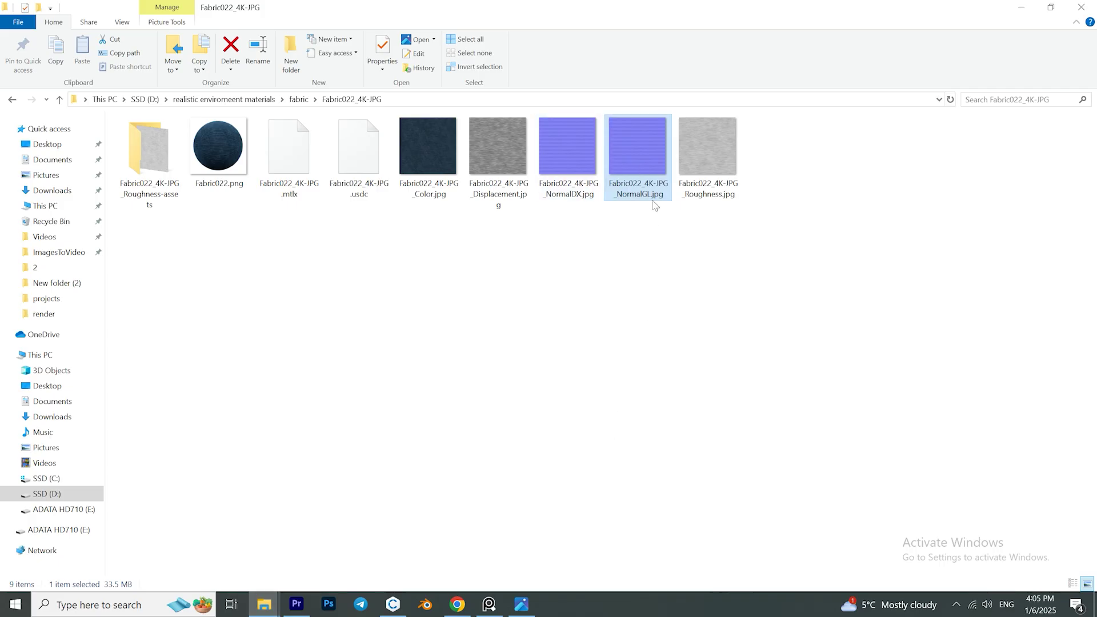
pyautogui.click(535, 604)
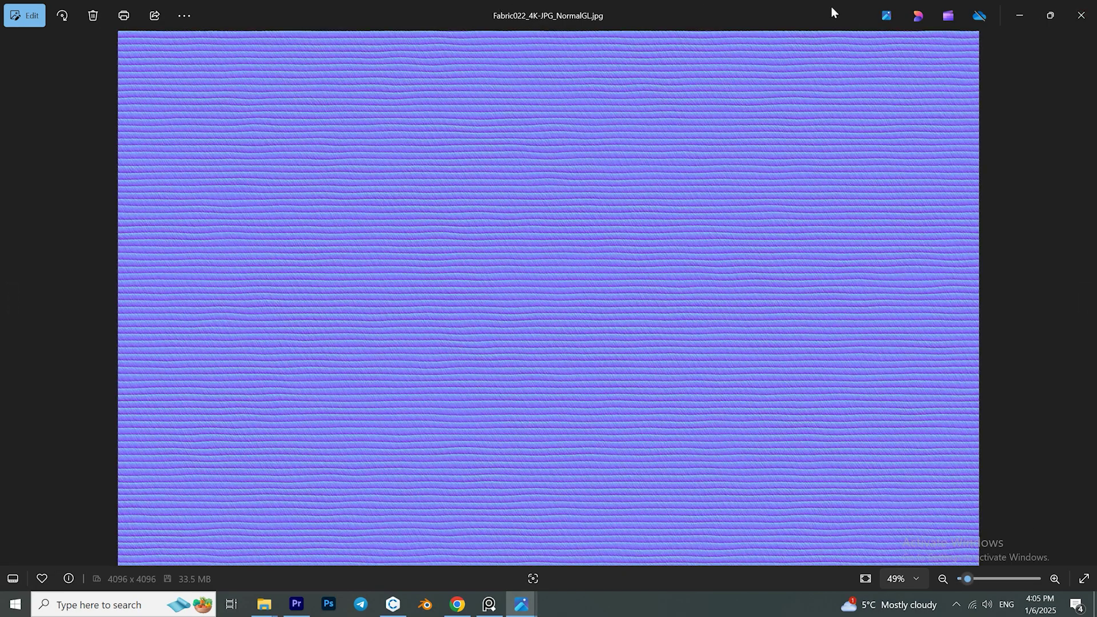
pyautogui.hotkey('alt', 'Tab')
pyautogui.moveTo(624, 149); pyautogui.dragTo(1063, 453)
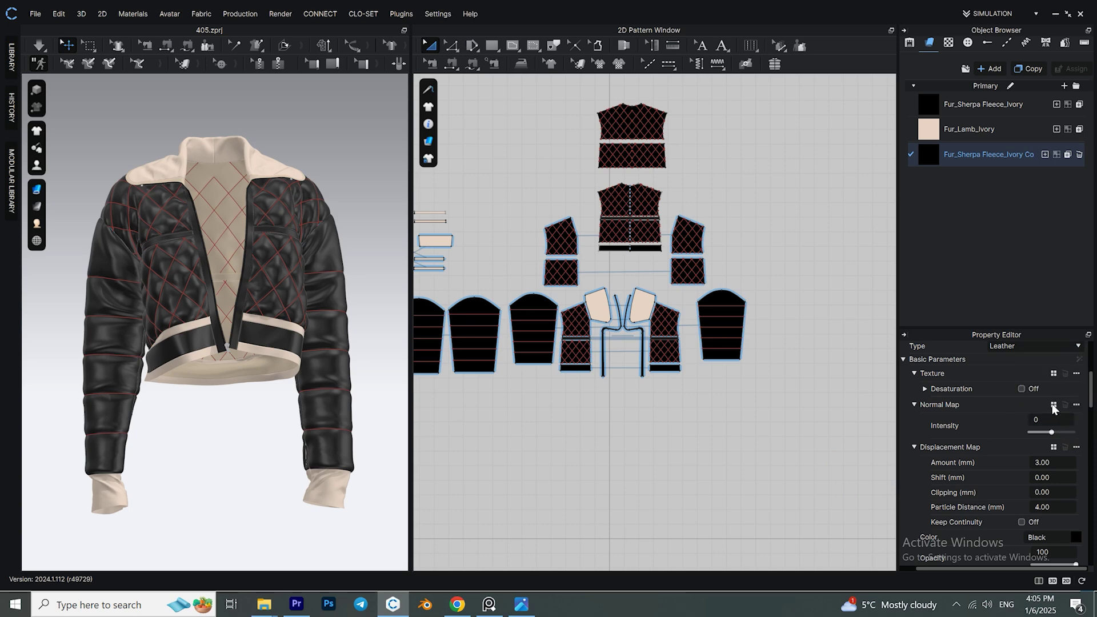
# Select the front and back waistband pieces and assign the copied fabric to them.
pyautogui.scroll(2, 198, 339)
pyautogui.moveTo(198, 339); pyautogui.dragTo(263, 331, button='right')
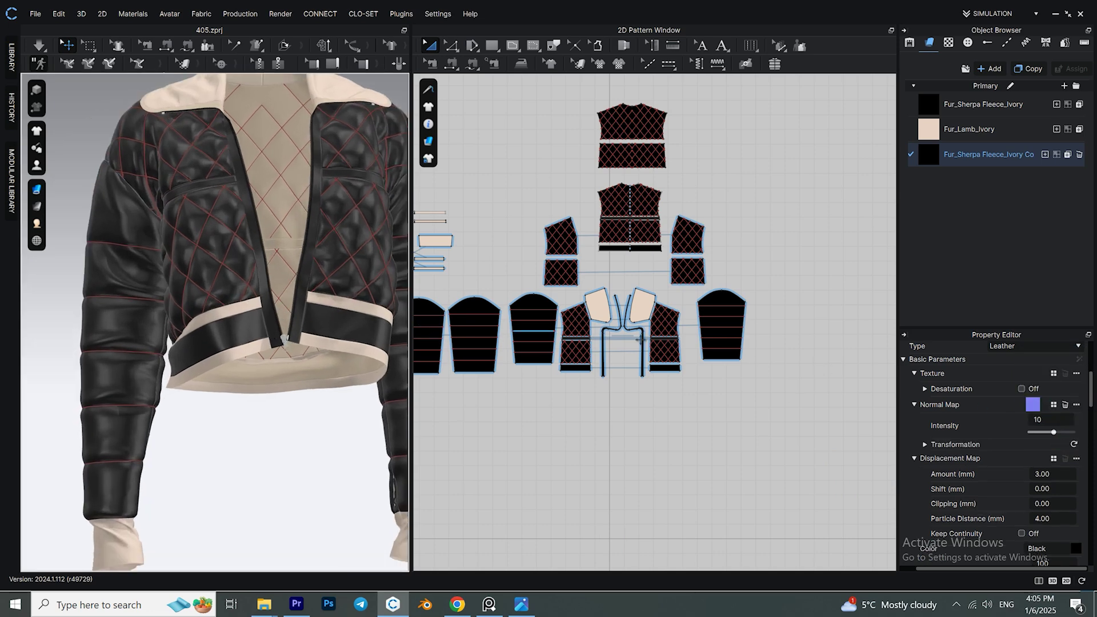
pyautogui.click(284, 339)
pyautogui.scroll(3, 654, 320)
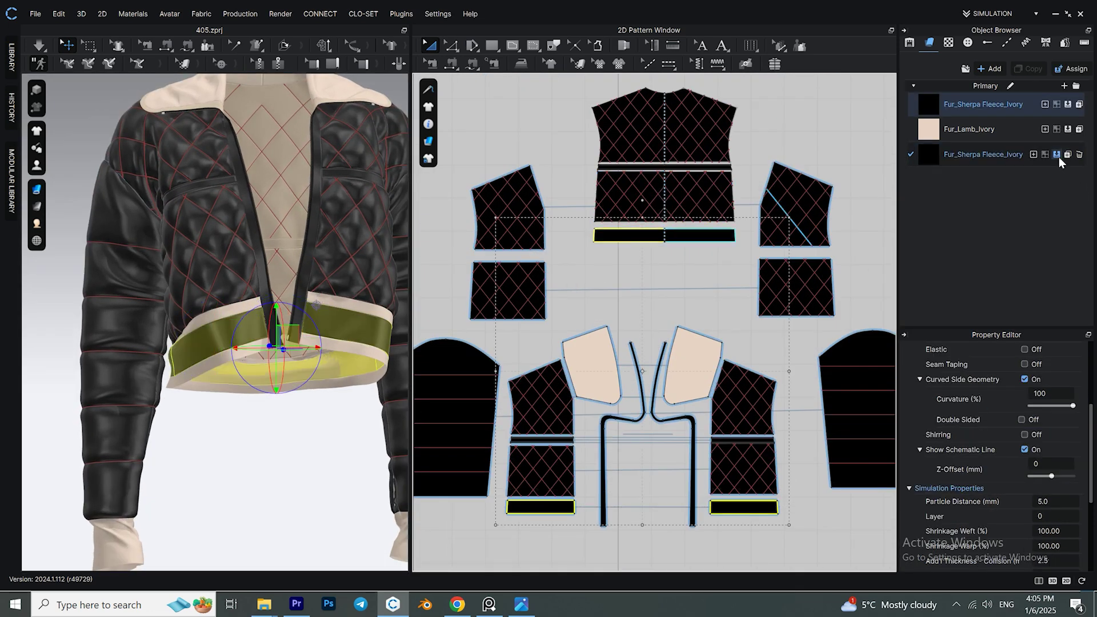
pyautogui.click(1058, 162)
pyautogui.scroll(3, 257, 320)
pyautogui.click(1071, 69)
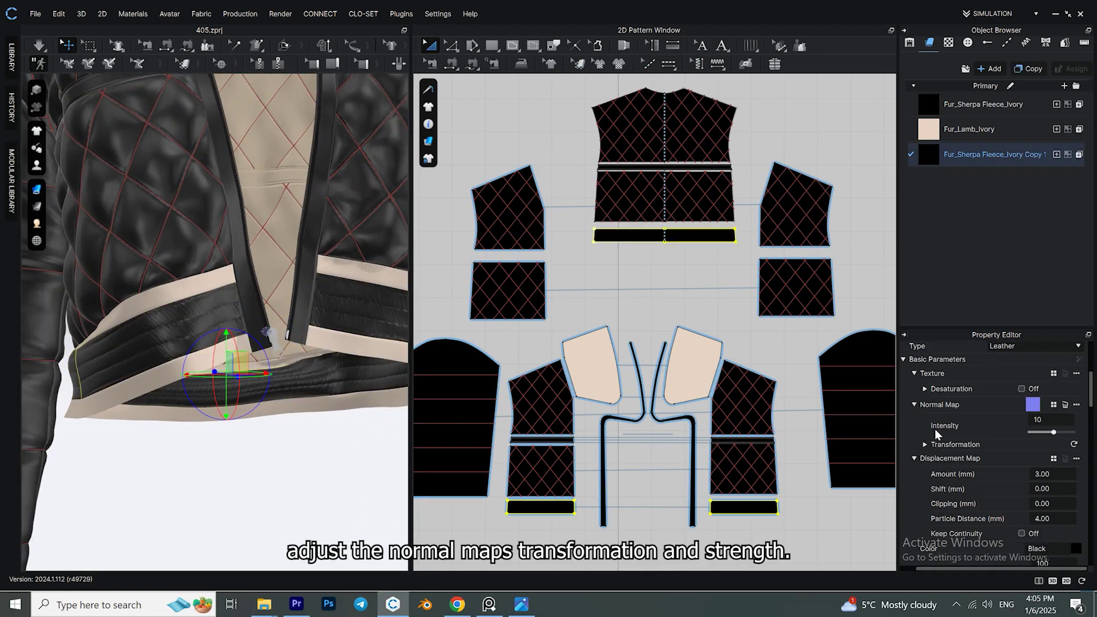
# Rotate the waistband fabric's normal map to 90 degrees and set its width to 77.29 cm with the aspect ratio kept.
pyautogui.click(937, 444)
pyautogui.scroll(-1, 1005, 434)
pyautogui.click(1045, 422)
pyautogui.write('90')
pyautogui.press('Return')
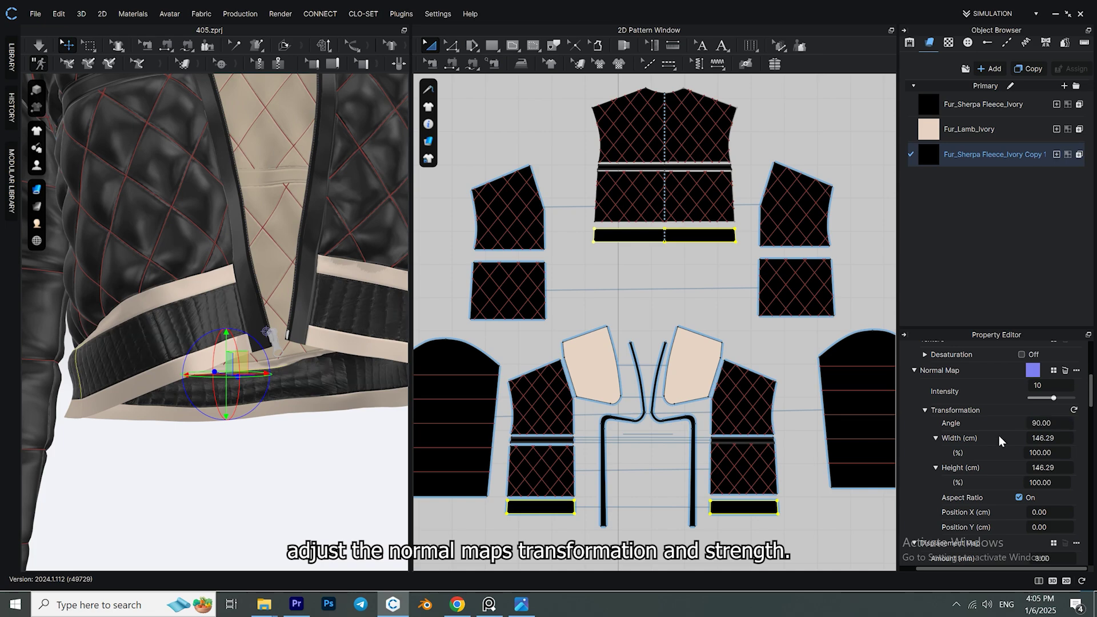
pyautogui.click(1063, 438)
pyautogui.write('77.29')
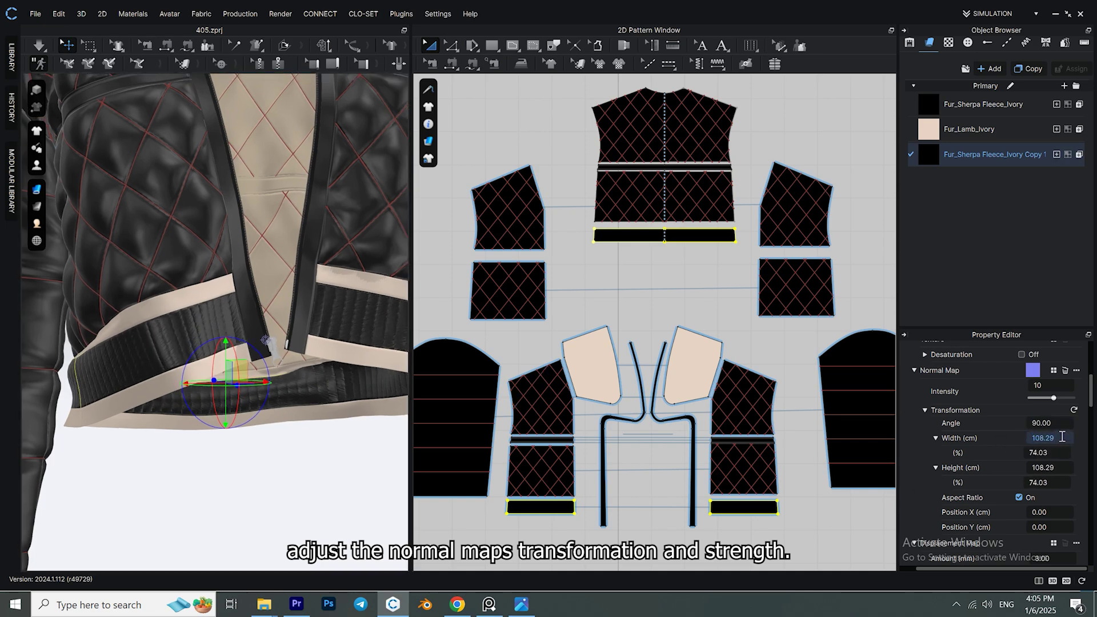
pyautogui.press('Return')
pyautogui.moveTo(375, 472); pyautogui.dragTo(276, 436, button='right')
# Adjust the intensity of the waistband fabric's normal map and check the ribbing on the whole jacket.
pyautogui.click(1048, 386)
pyautogui.write('9')
pyautogui.press('Return')
pyautogui.scroll(1, 1050, 422)
pyautogui.write('0')
pyautogui.press('Return')
pyautogui.press('2')
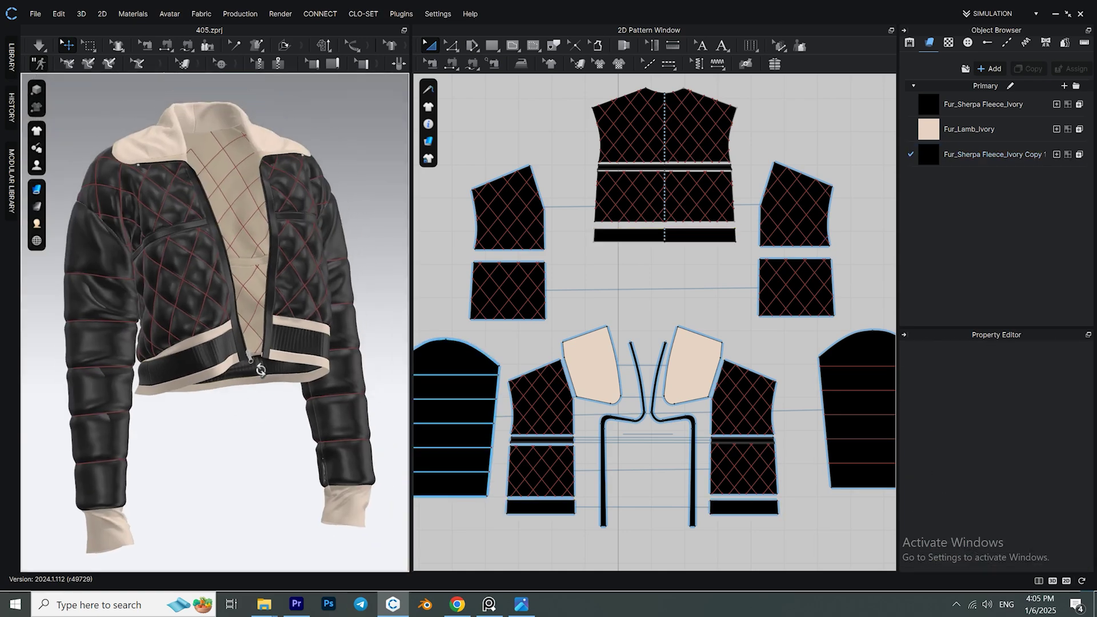
# Load Leather026_4K-JPG_Color.jpg as the texture on the front face of the original Fur_Sherpa Fleece_Ivory fabric.
pyautogui.click(937, 104)
pyautogui.scroll(3, 958, 372)
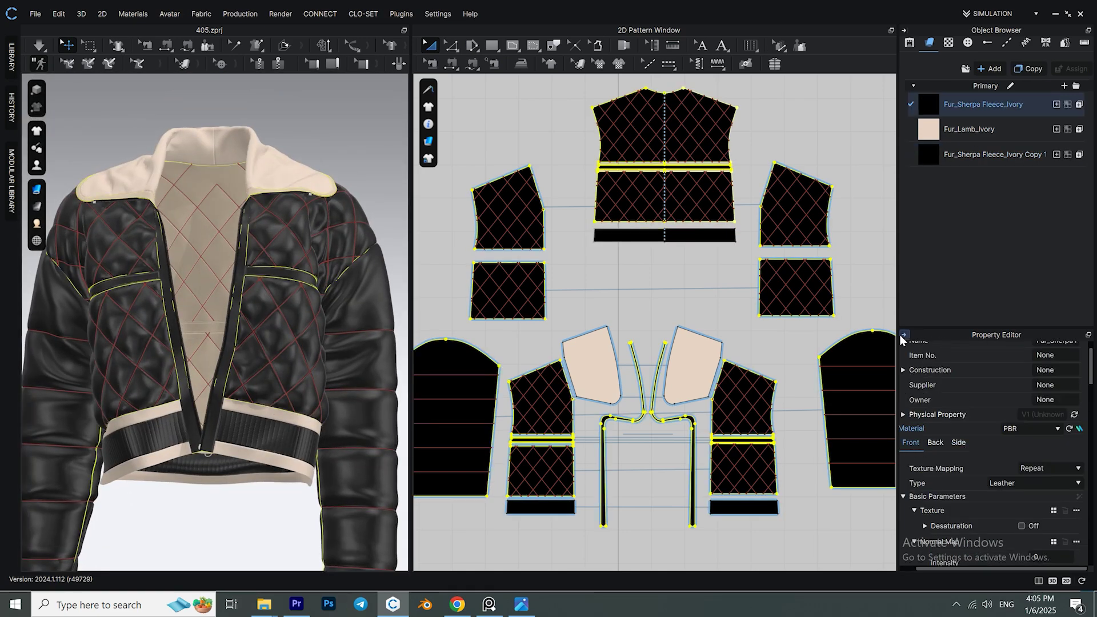
pyautogui.moveTo(900, 340); pyautogui.dragTo(833, 332)
pyautogui.scroll(-2, 937, 437)
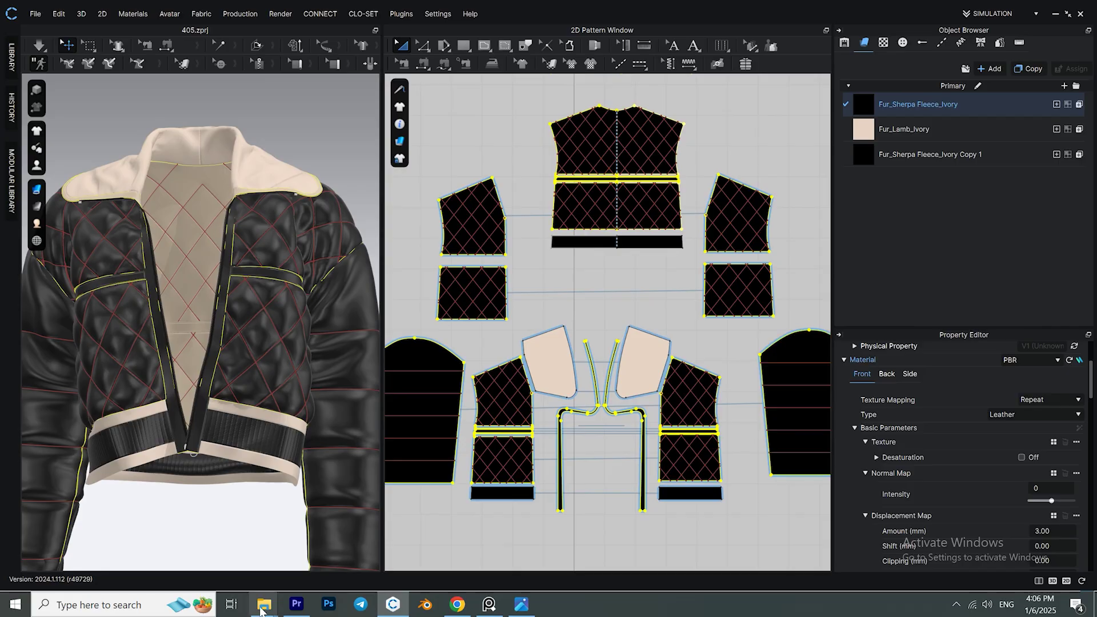
pyautogui.click(264, 605)
pyautogui.click(392, 605)
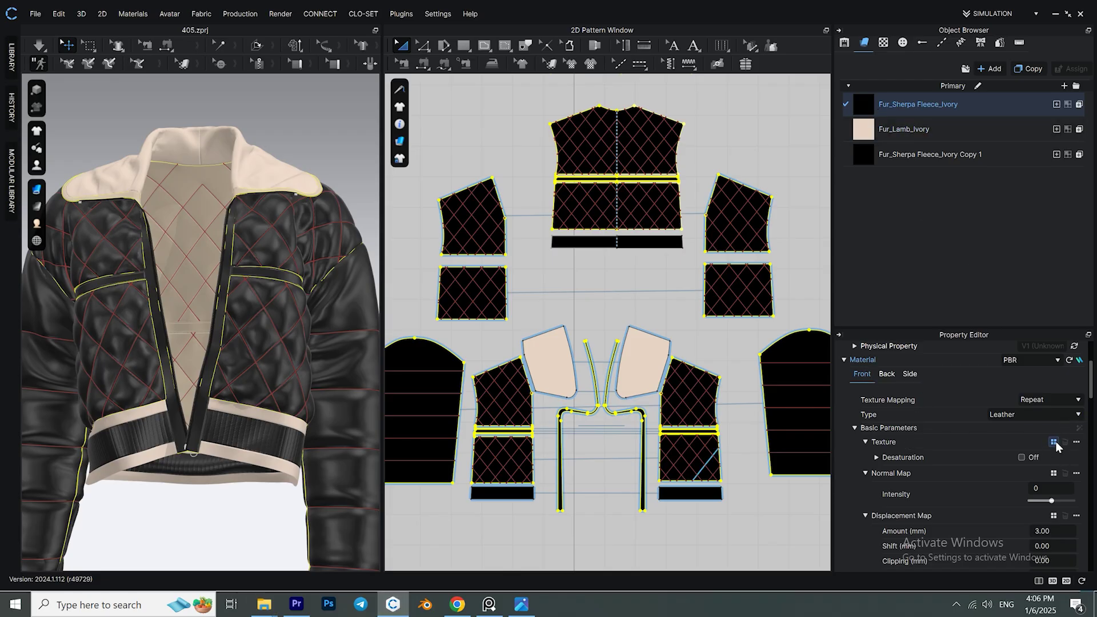
pyautogui.click(1052, 442)
pyautogui.doubleClick(294, 108)
# Load Leather026_4K-JPG_NormalGL.jpg as the main leather fabric's normal map.
pyautogui.scroll(-1, 1052, 452)
pyautogui.click(1052, 450)
pyautogui.click(510, 110)
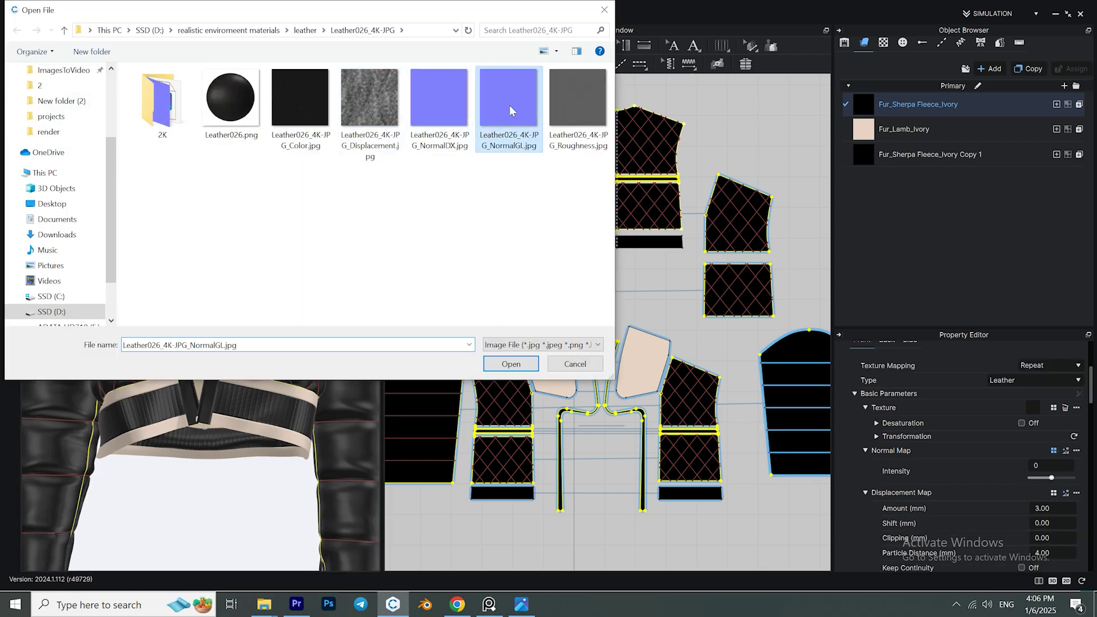
pyautogui.doubleClick(510, 110)
# Switch the main leather fabric's roughness to Map and load Leather026_4K-JPG_Roughness.jpg.
pyautogui.scroll(-5, 994, 455)
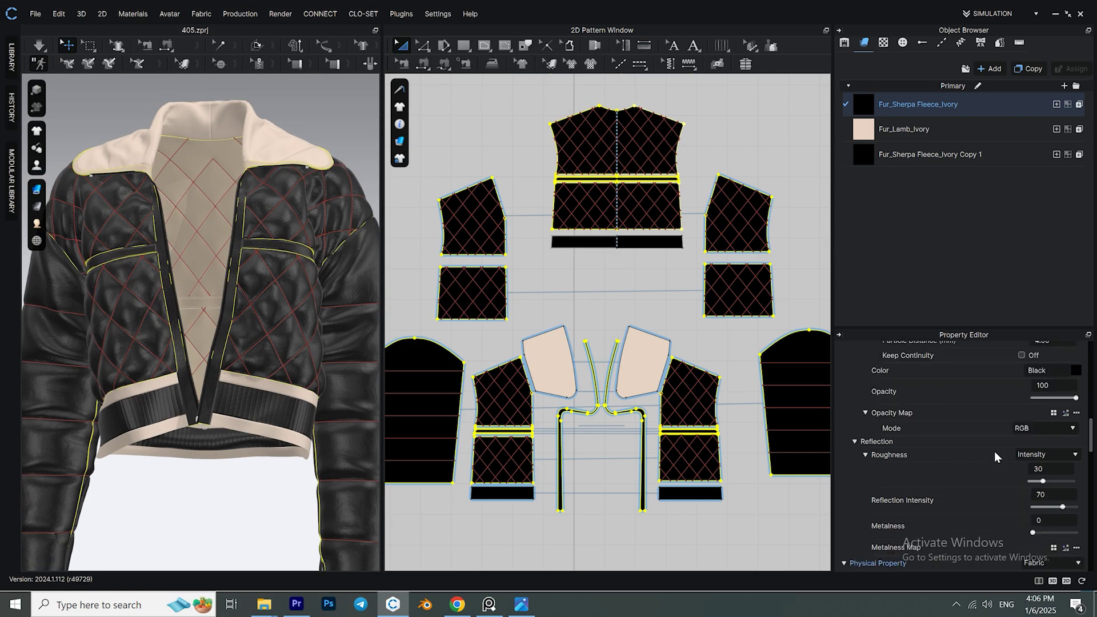
pyautogui.click(1026, 473)
pyautogui.click(521, 109)
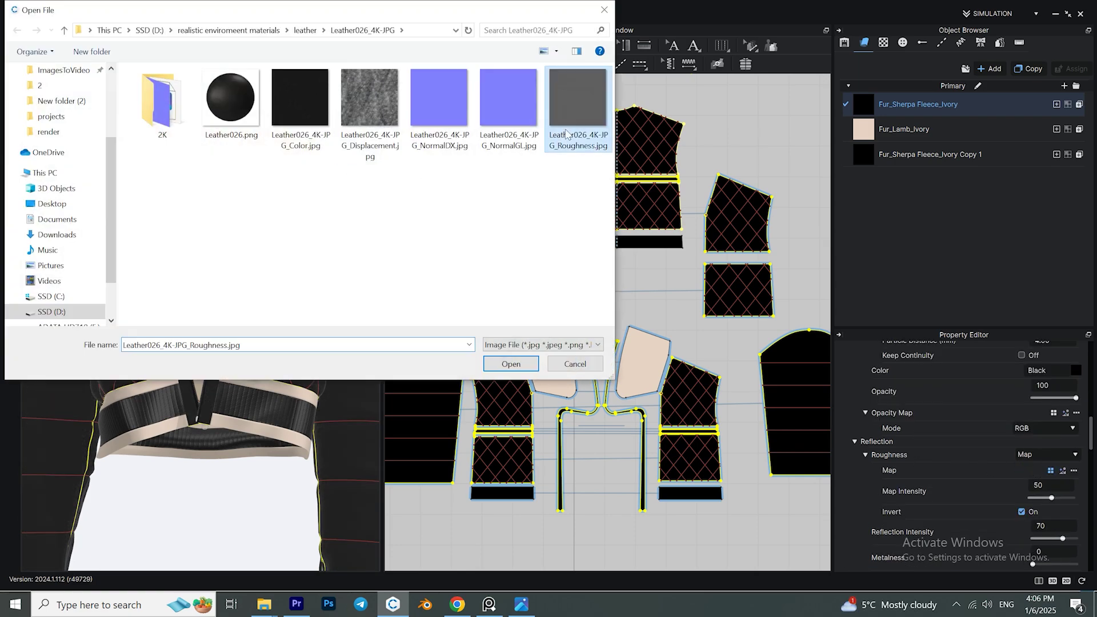
pyautogui.doubleClick(522, 109)
pyautogui.scroll(-1, 253, 381)
pyautogui.scroll(6, 263, 384)
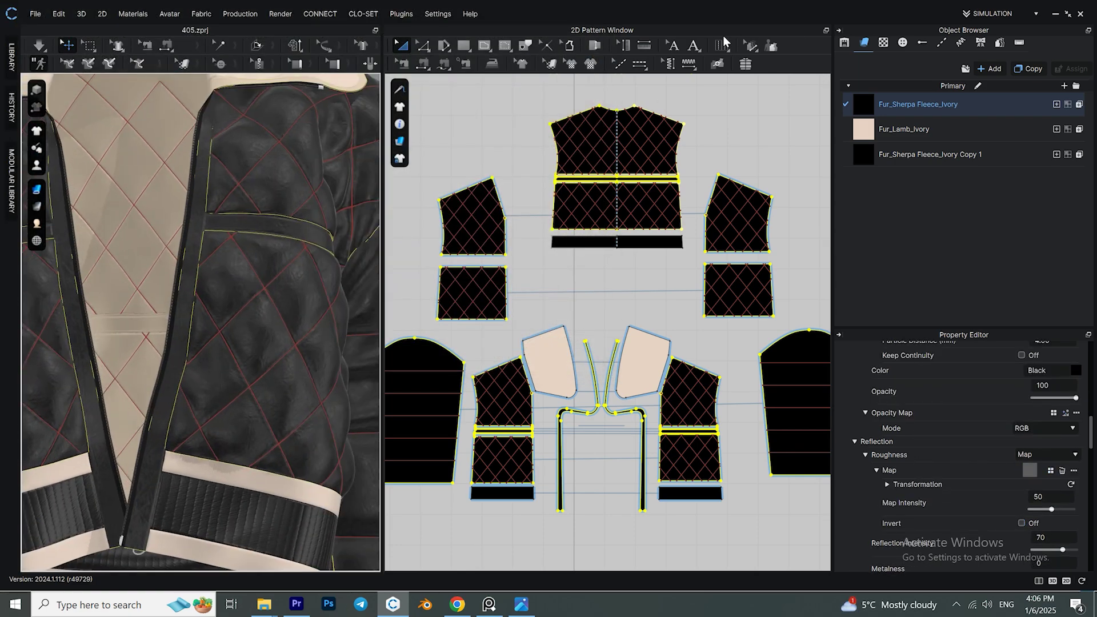
# Examine the leather texture's placement on the back bodice panel with the Edit Texture tool, and return to the pattern transform tool.
pyautogui.scroll(-3, 593, 89)
pyautogui.press('t')
pyautogui.scroll(3, 691, 85)
pyautogui.click(574, 231)
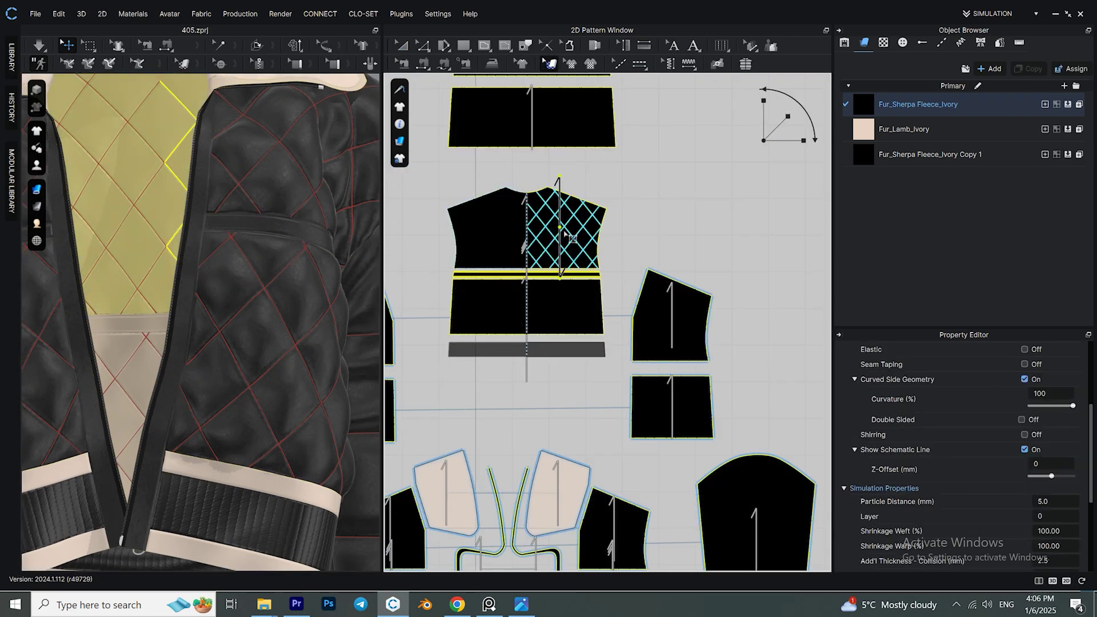
pyautogui.scroll(-5, 301, 257)
pyautogui.click(301, 257)
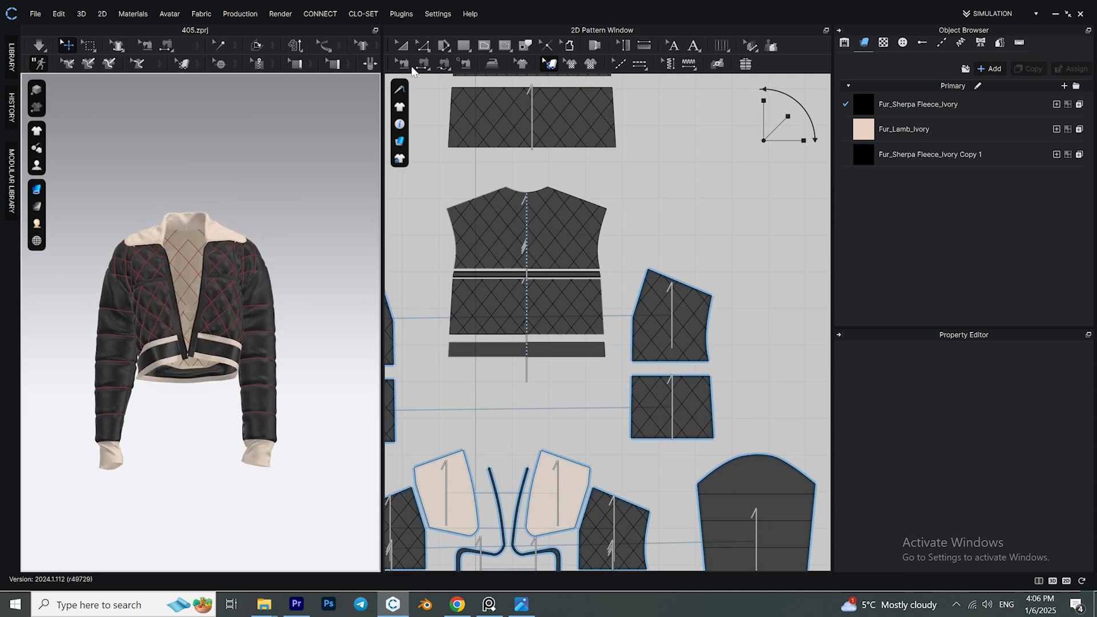
pyautogui.click(402, 45)
# Select the collar, cuff and fur trim patterns together and move them clear of the body and sleeve pieces.
pyautogui.scroll(4, 296, 195)
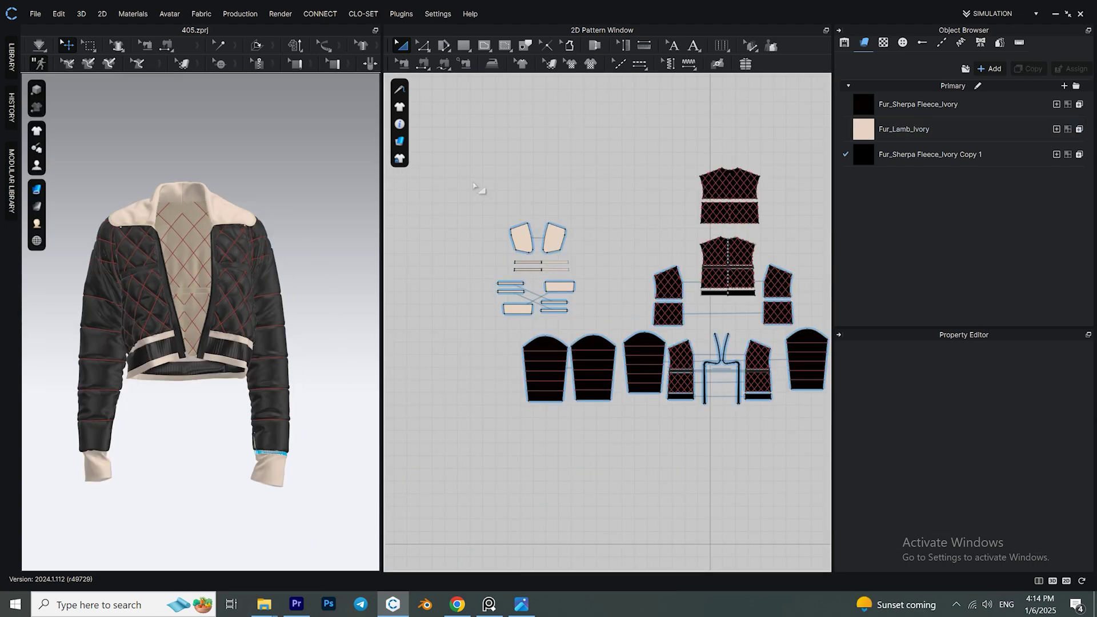
pyautogui.moveTo(478, 184); pyautogui.dragTo(589, 329)
pyautogui.moveTo(565, 286); pyautogui.dragTo(469, 212)
pyautogui.scroll(-1, 469, 212)
# Select all the body, sleeve and waistband patterns and open their additional rendering thickness for editing.
pyautogui.moveTo(500, 128); pyautogui.dragTo(771, 380)
pyautogui.scroll(-2, 1074, 530)
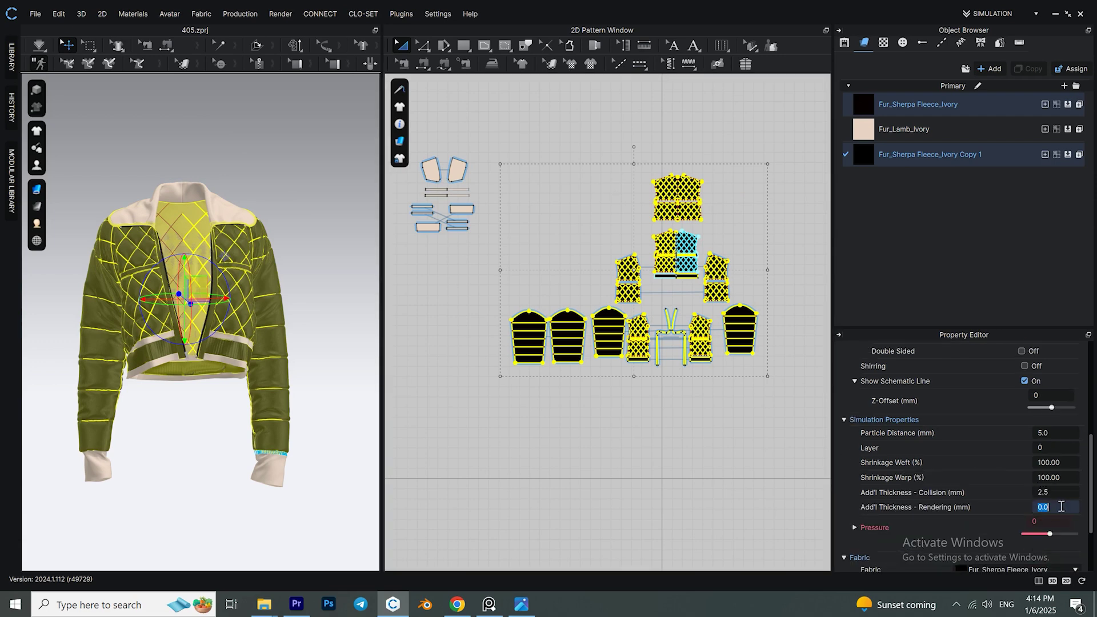
pyautogui.click(333, 404)
pyautogui.moveTo(102, 343); pyautogui.dragTo(362, 320, button='right')
pyautogui.moveTo(508, 152); pyautogui.dragTo(782, 400)
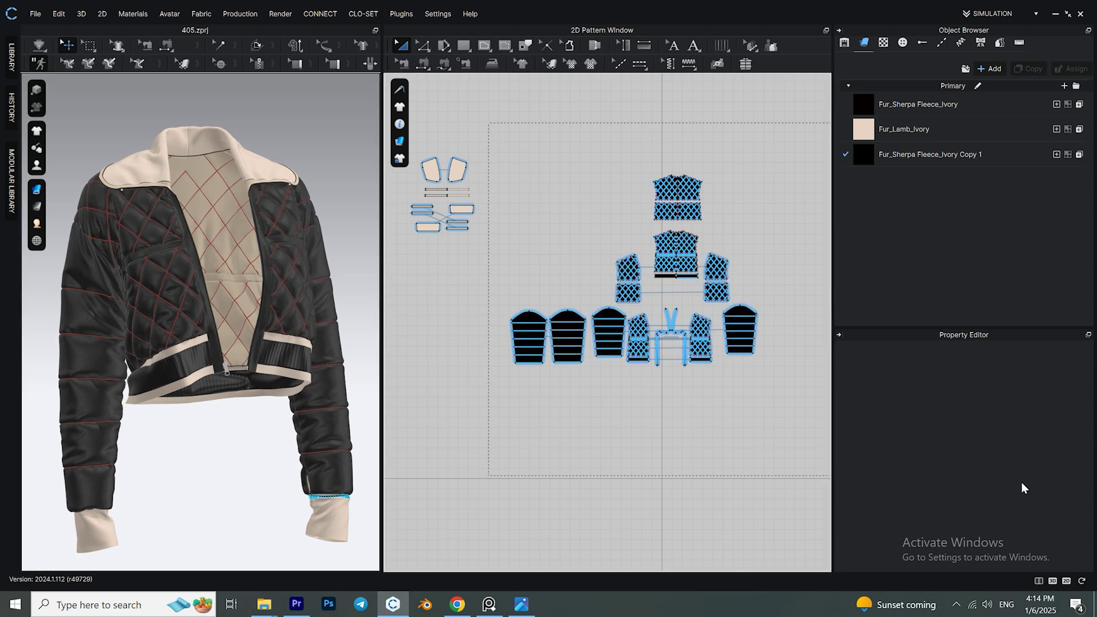
pyautogui.click(338, 185)
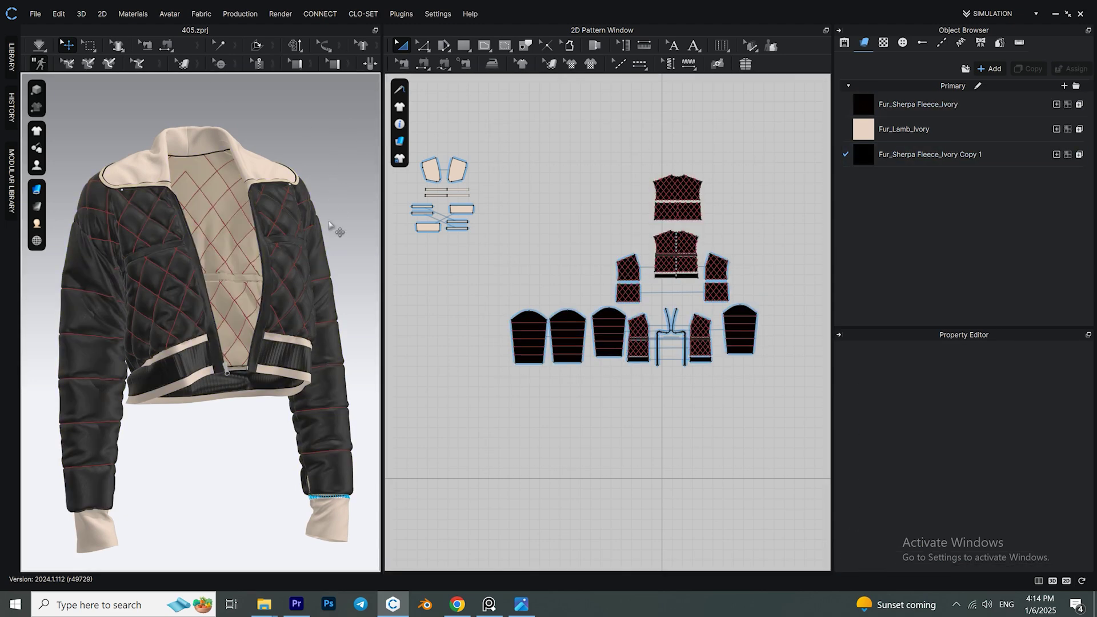
# Open the render view and check how the updated leather and ribbed waistband look on the jacket.
pyautogui.click(281, 14)
pyautogui.click(303, 42)
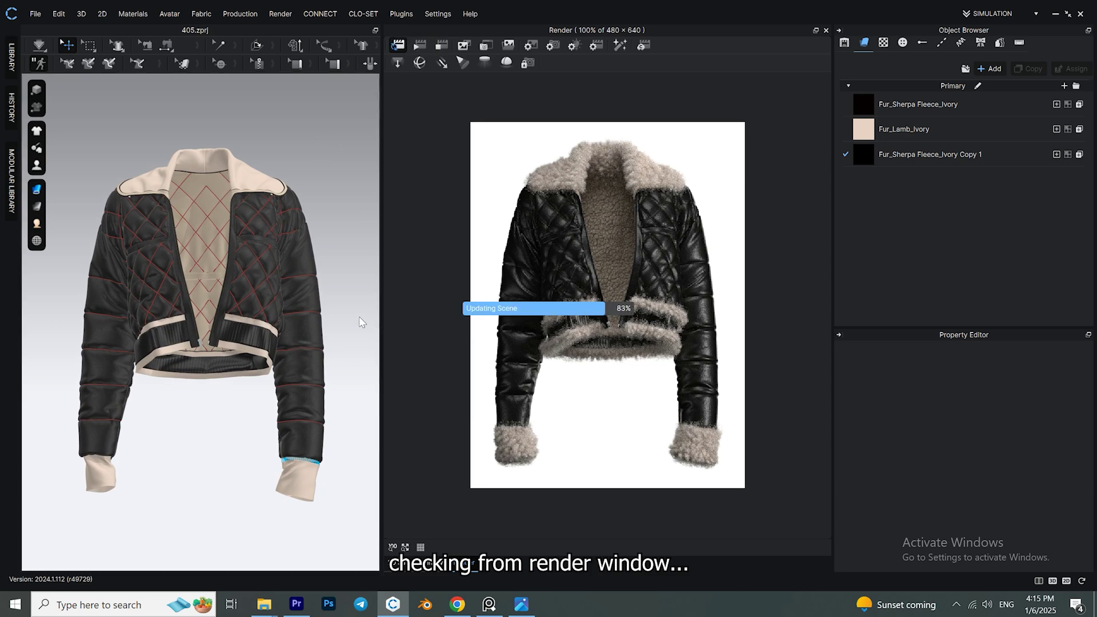
pyautogui.scroll(2, 352, 320)
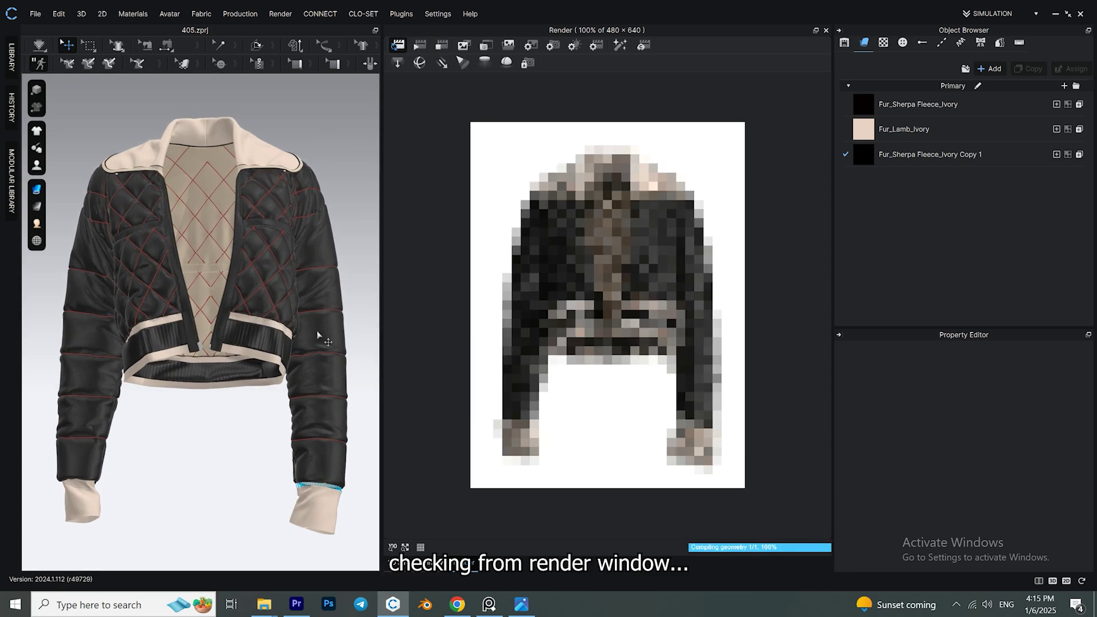
pyautogui.moveTo(311, 337); pyautogui.dragTo(360, 140, button='right')
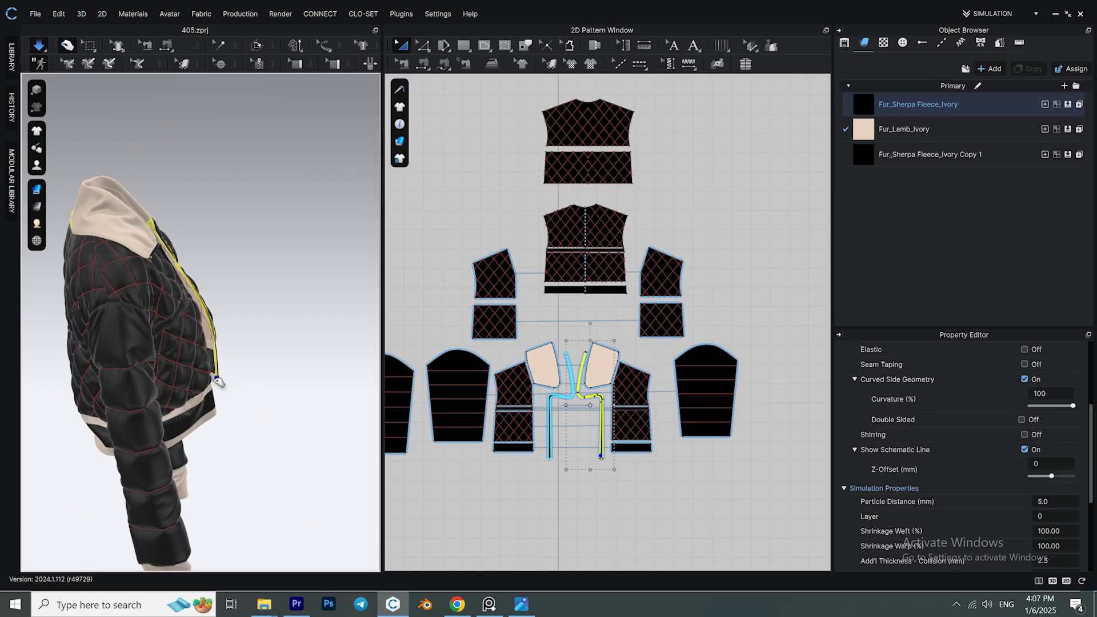
# Display the avatar to open its skin offset for editing, and hide the avatar again.
pyautogui.click(37, 166)
pyautogui.moveTo(245, 308); pyautogui.dragTo(265, 171, button='right')
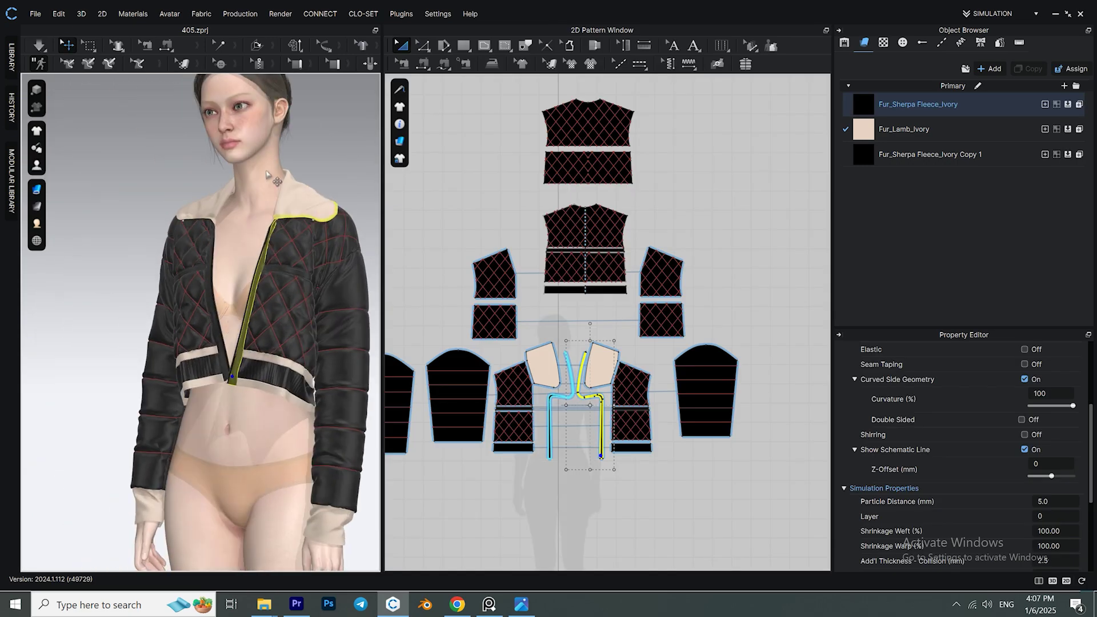
pyautogui.click(266, 171)
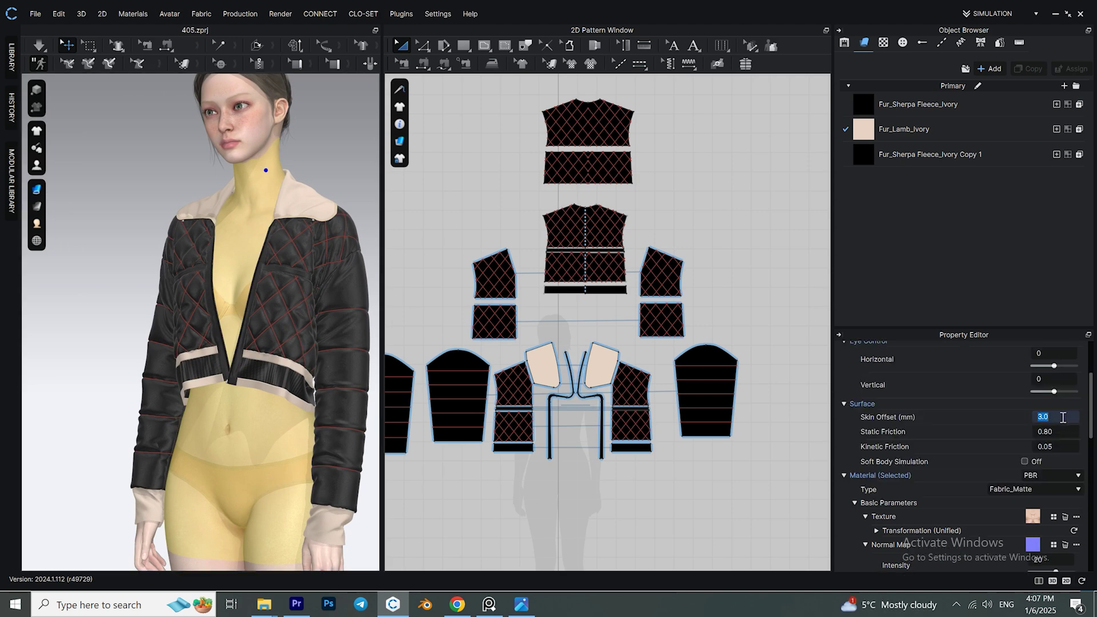
pyautogui.moveTo(37, 166)
pyautogui.click(137, 252)
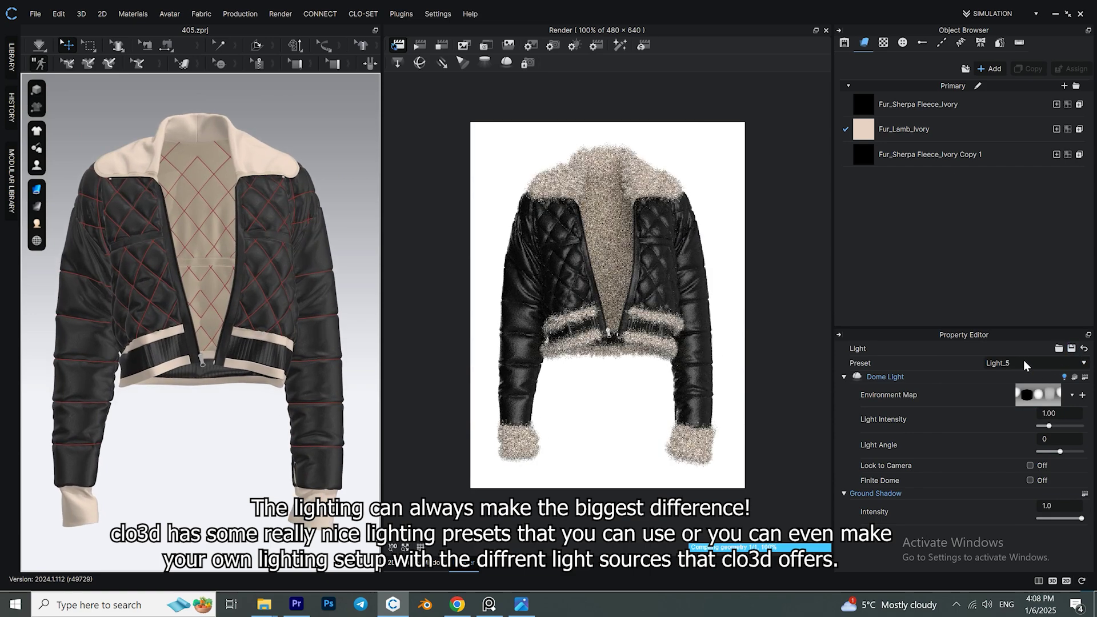
# Switch the render lighting preset to Swimmingpool, preview the jacket under it, and close the render view.
pyautogui.click(1023, 363)
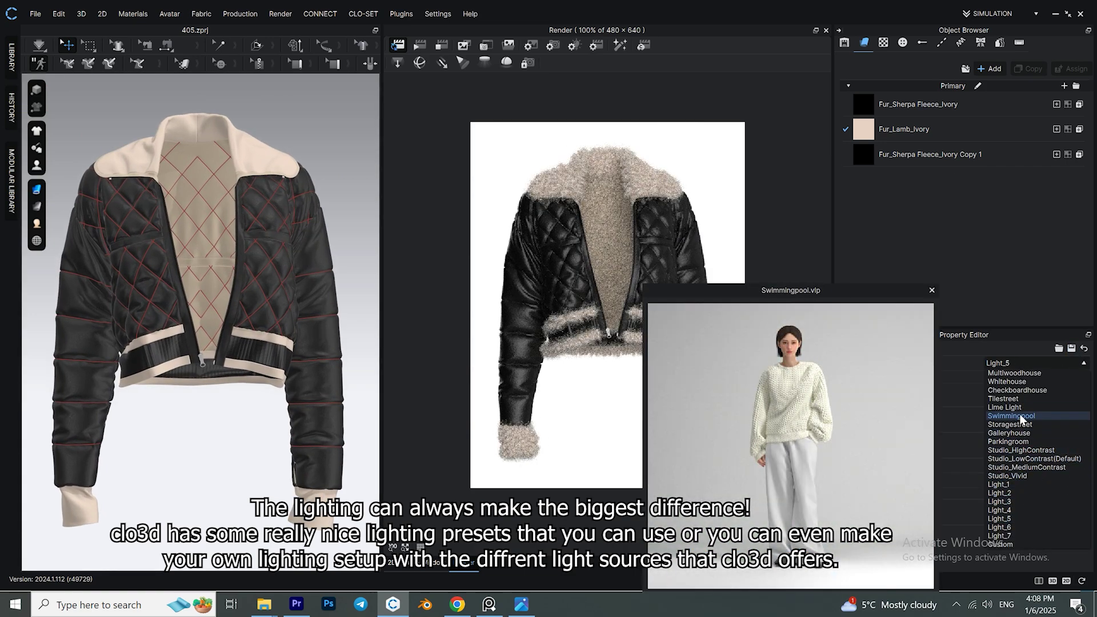
pyautogui.click(1017, 416)
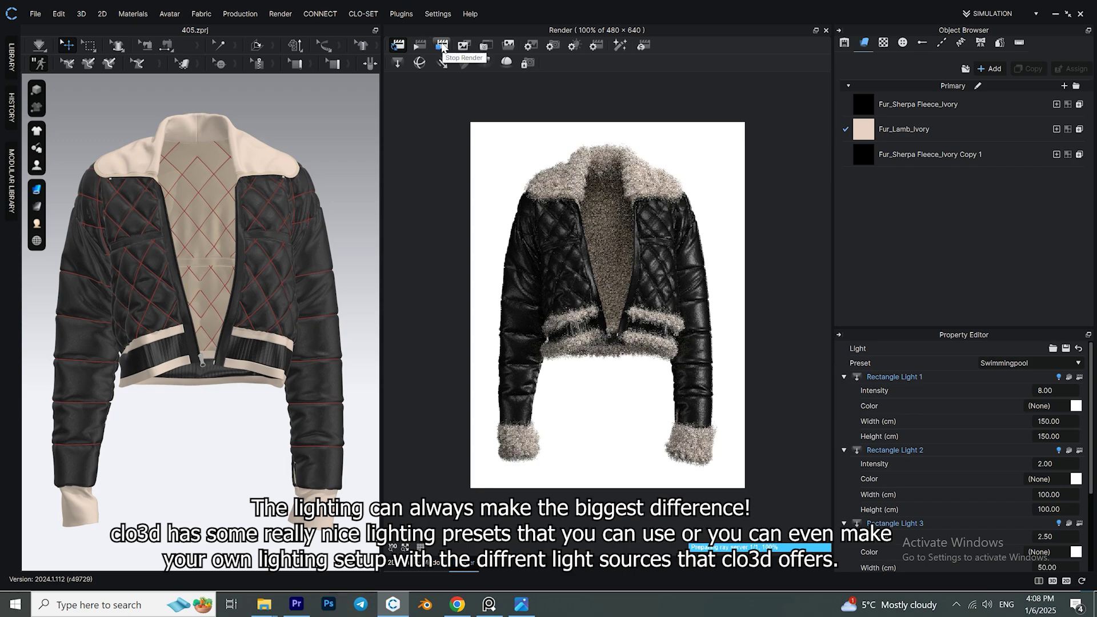
pyautogui.click(825, 30)
# Duplicate the Fur_Sherpa Fleece_Ivory fabric used on the lower front quilted panel.
pyautogui.scroll(3, 572, 320)
pyautogui.click(447, 386)
pyautogui.scroll(-1, 486, 394)
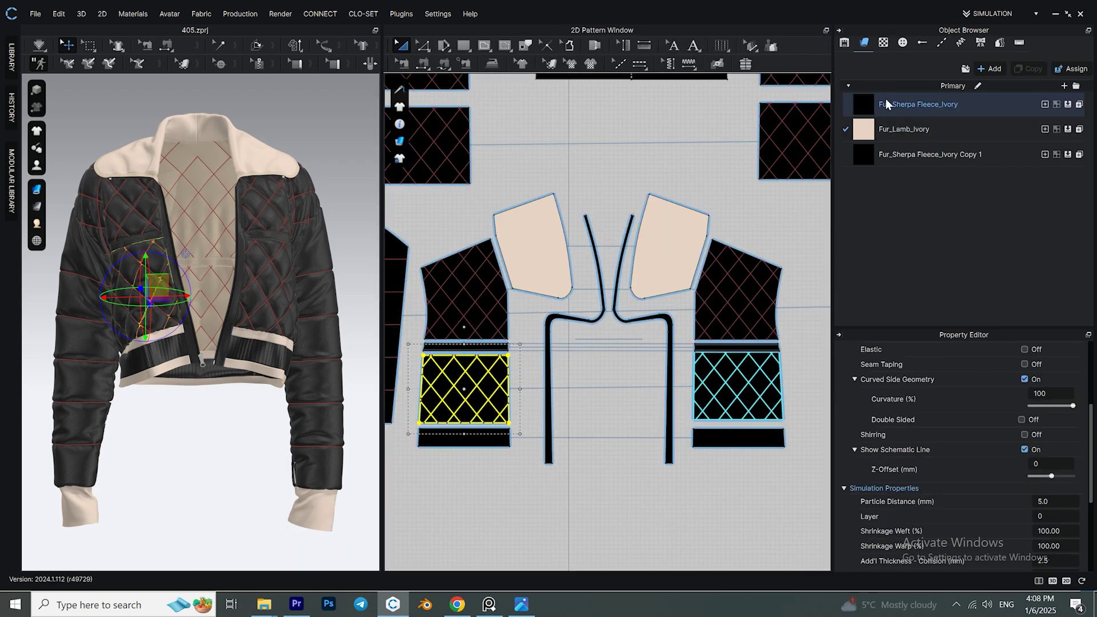
pyautogui.click(886, 104)
pyautogui.click(1028, 69)
# Open the colour of the duplicated sherpa fleece fabric and choose a golden tan, D2A65F.
pyautogui.scroll(5, 1013, 456)
pyautogui.scroll(-1, 1013, 456)
pyautogui.scroll(5, 1071, 501)
pyautogui.scroll(-6, 1037, 565)
pyautogui.click(1076, 524)
pyautogui.click(145, 318)
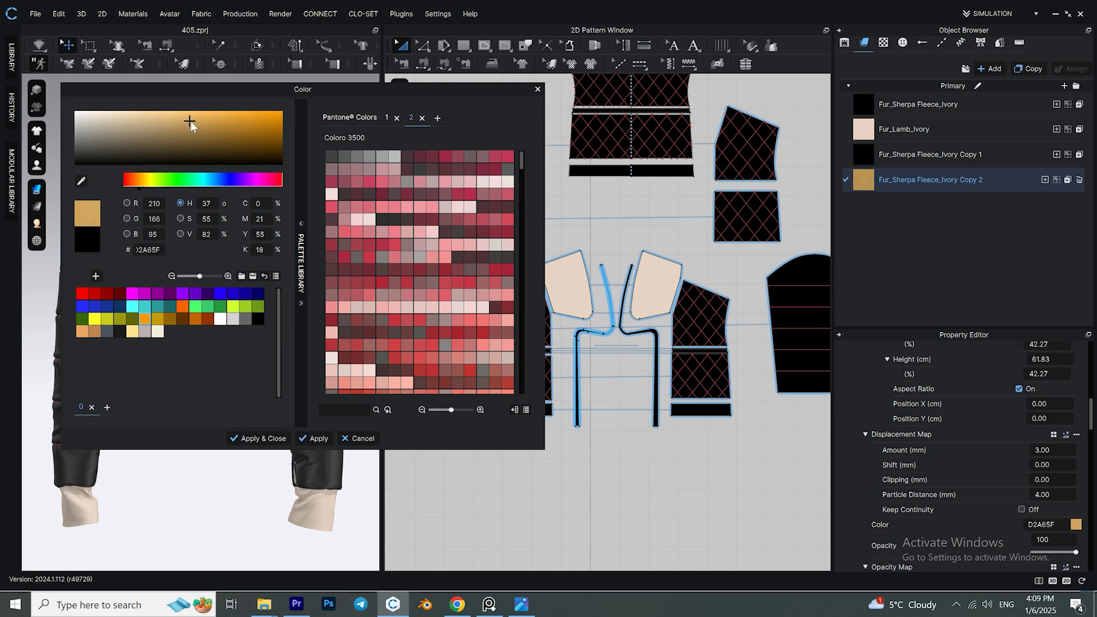